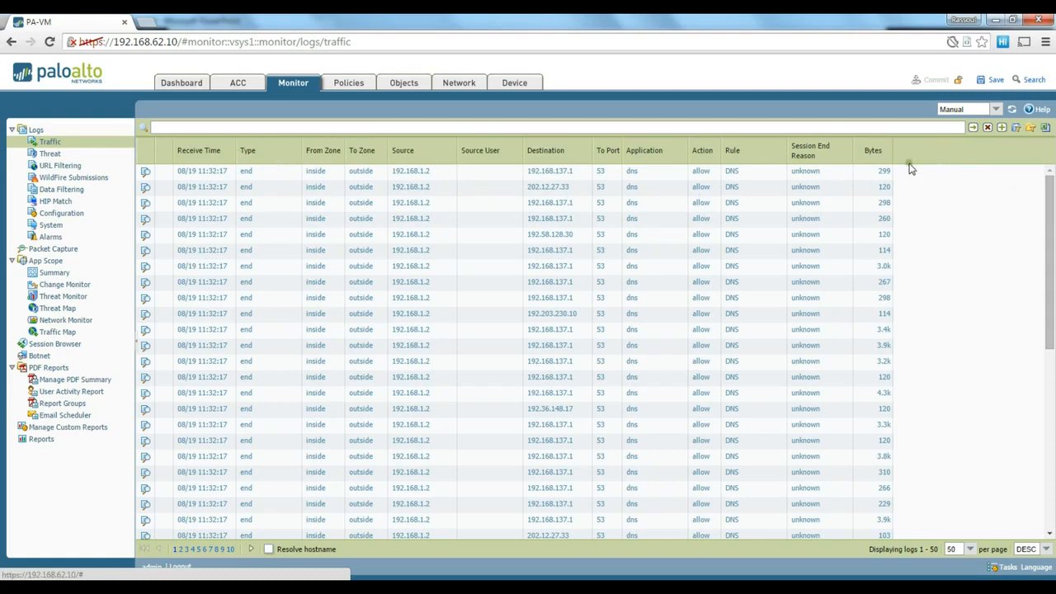
Add the Destination Country column to the traffic log table
left_click(888, 151)
mouse_move(905, 170)
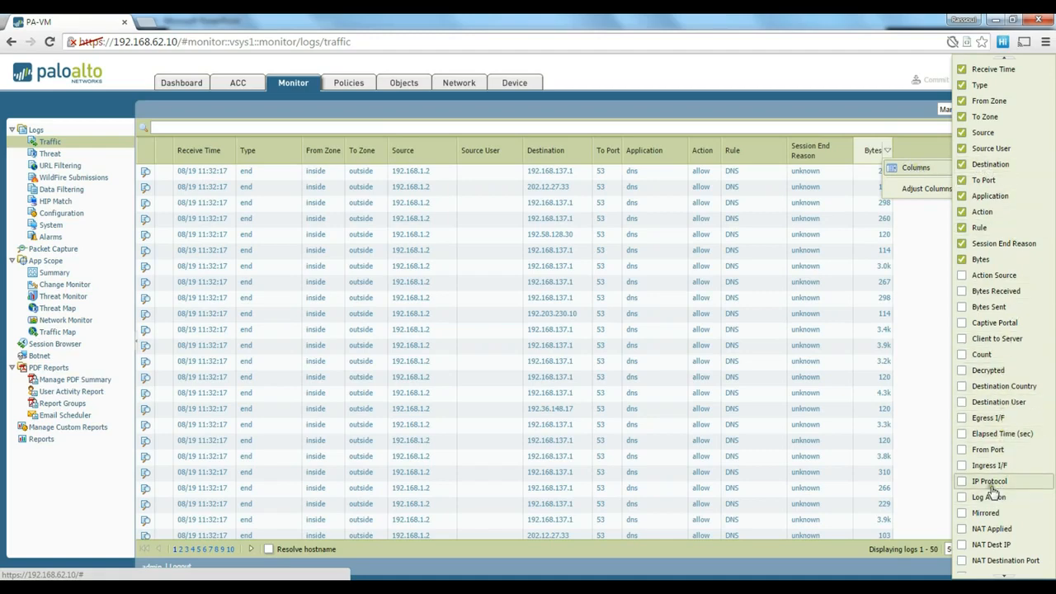
left_click(964, 387)
left_click(833, 85)
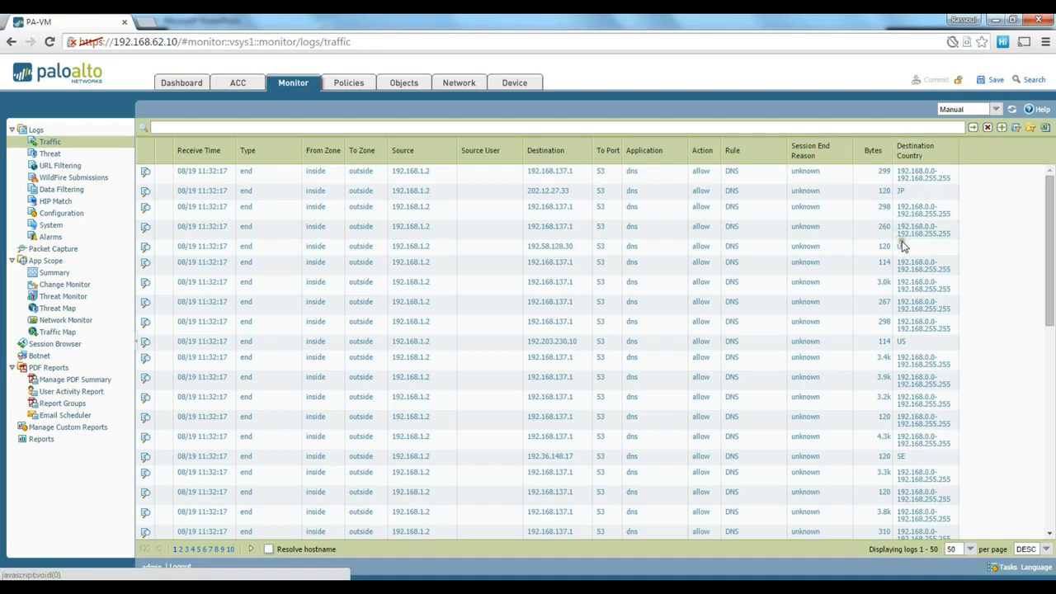
Remove the Destination Country column from the traffic log table
left_click(954, 155)
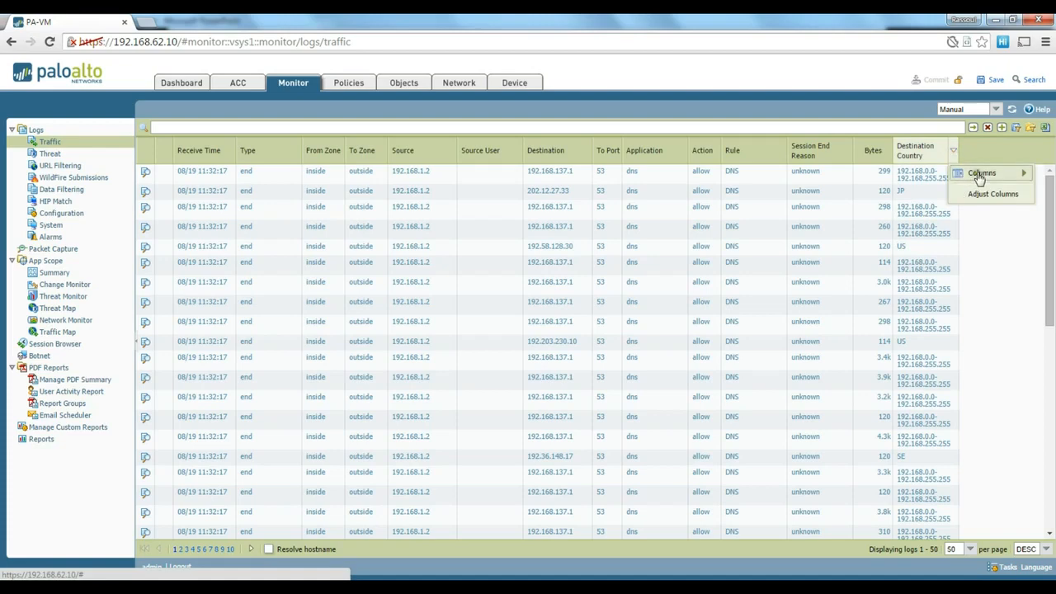
mouse_move(982, 175)
left_click(862, 386)
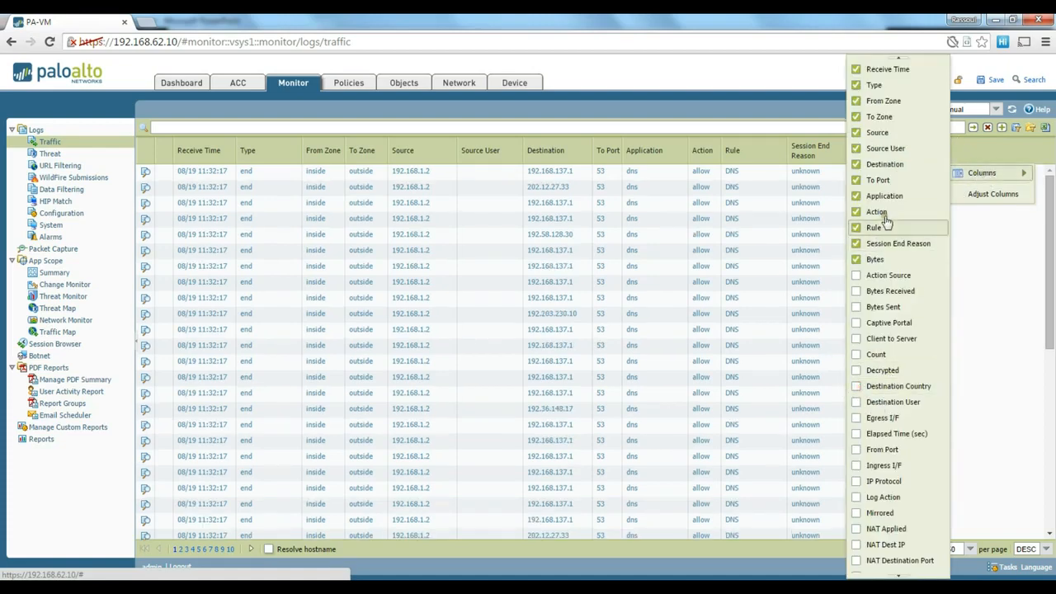
left_click(982, 357)
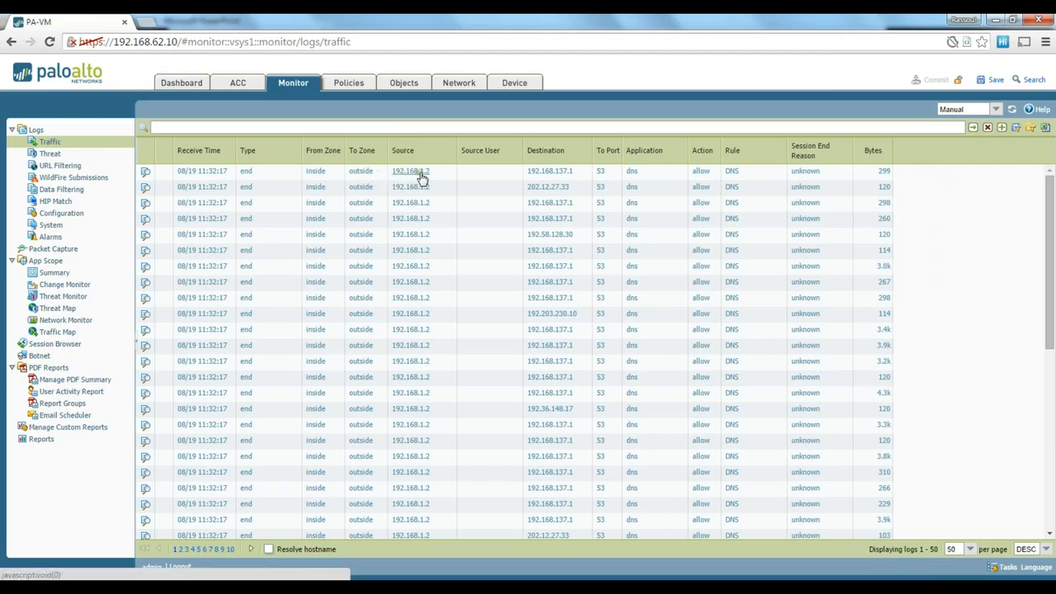
Filter the traffic log to sessions with destination address 192.203.230.10
left_click(553, 320)
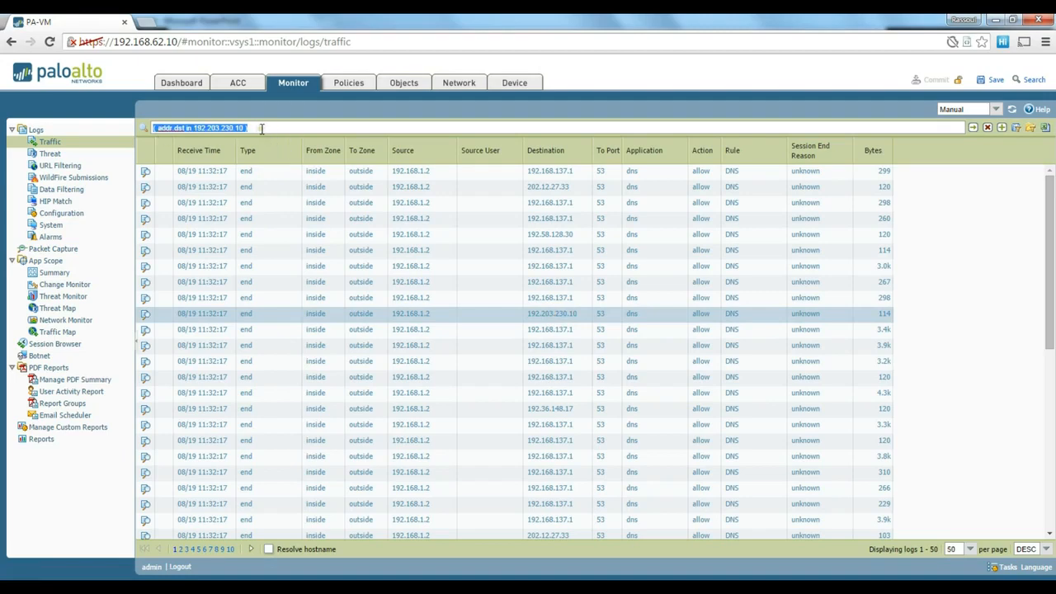
left_click(973, 129)
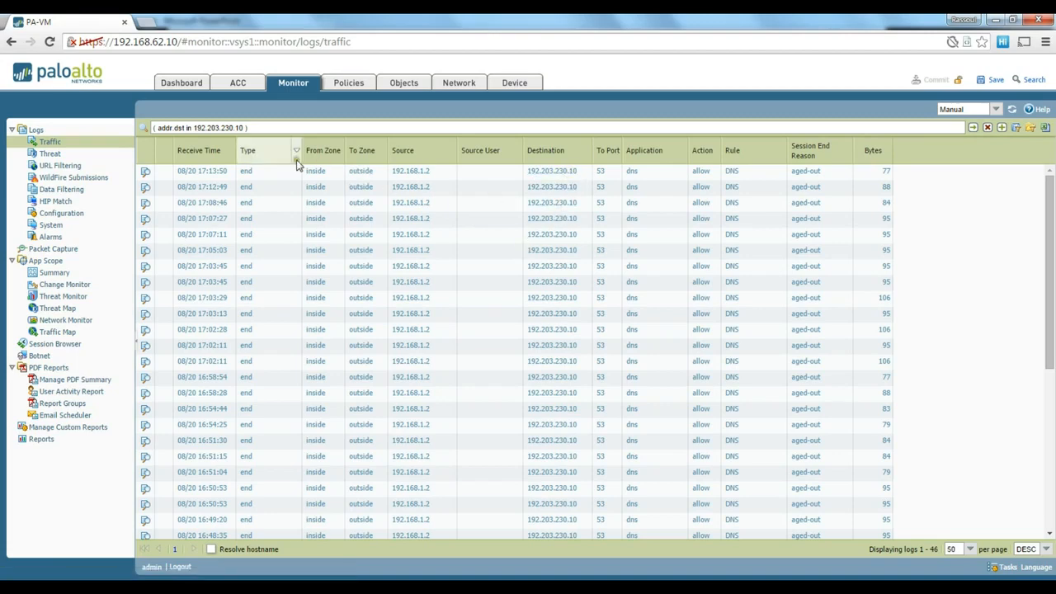
Change the filter from destination to source address ( addr.src in 192.203.230.10 ), apply it, and clear the filter
double_click(180, 129)
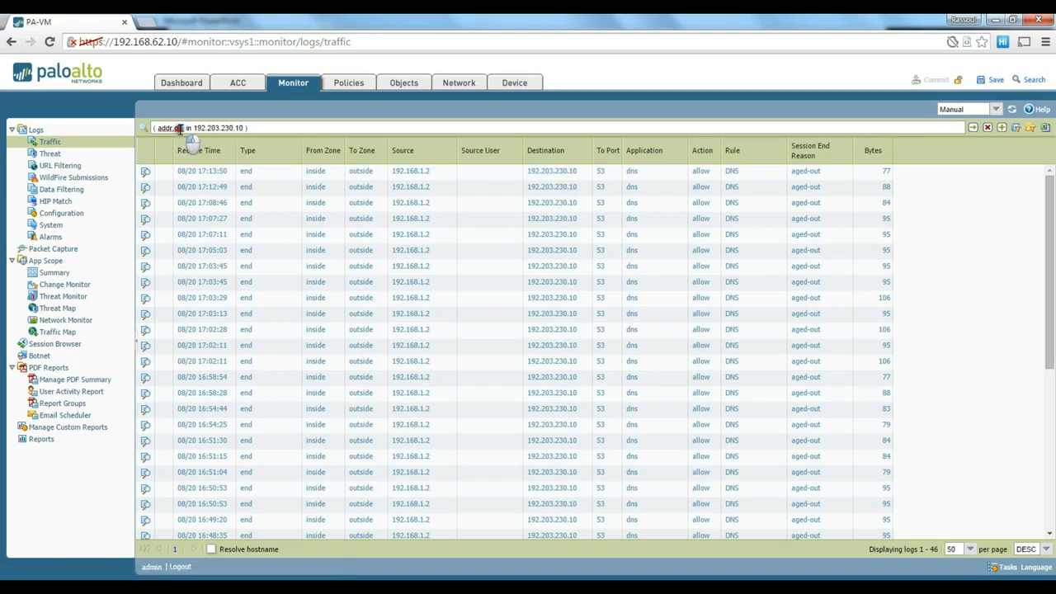
type("src")
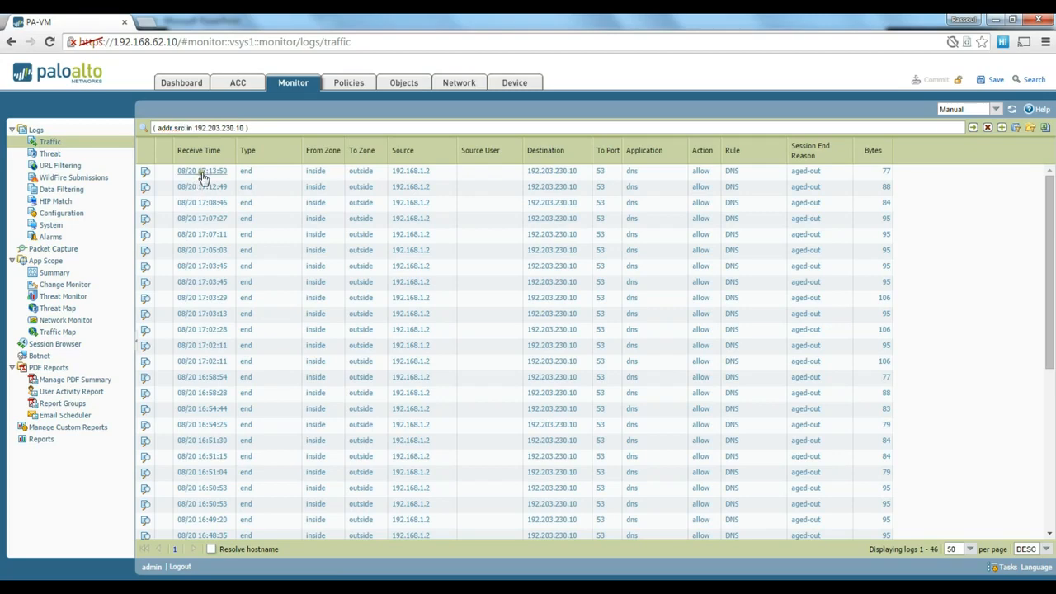
left_click(974, 128)
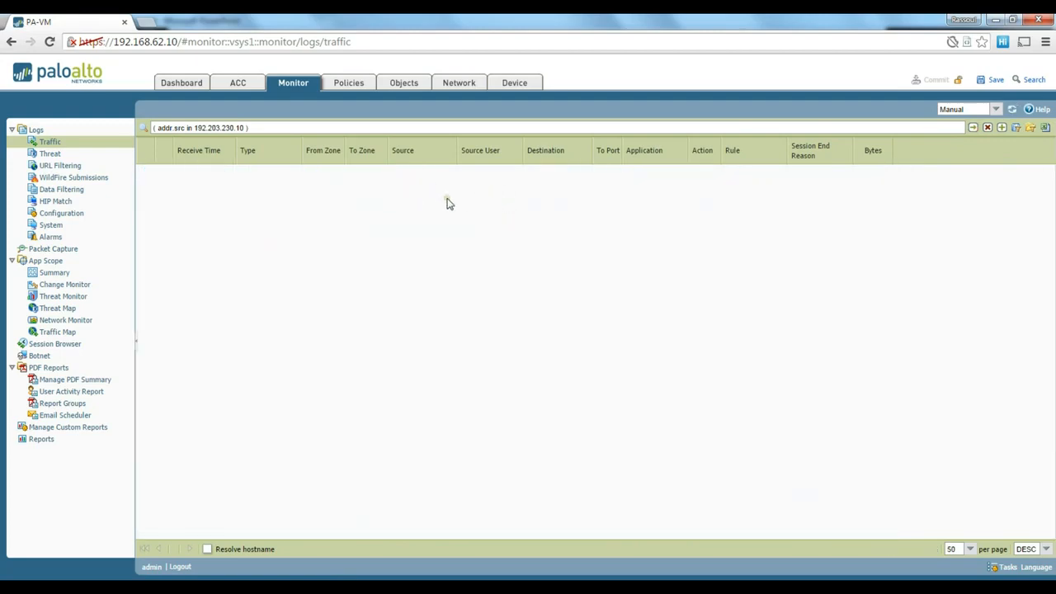
left_click(987, 128)
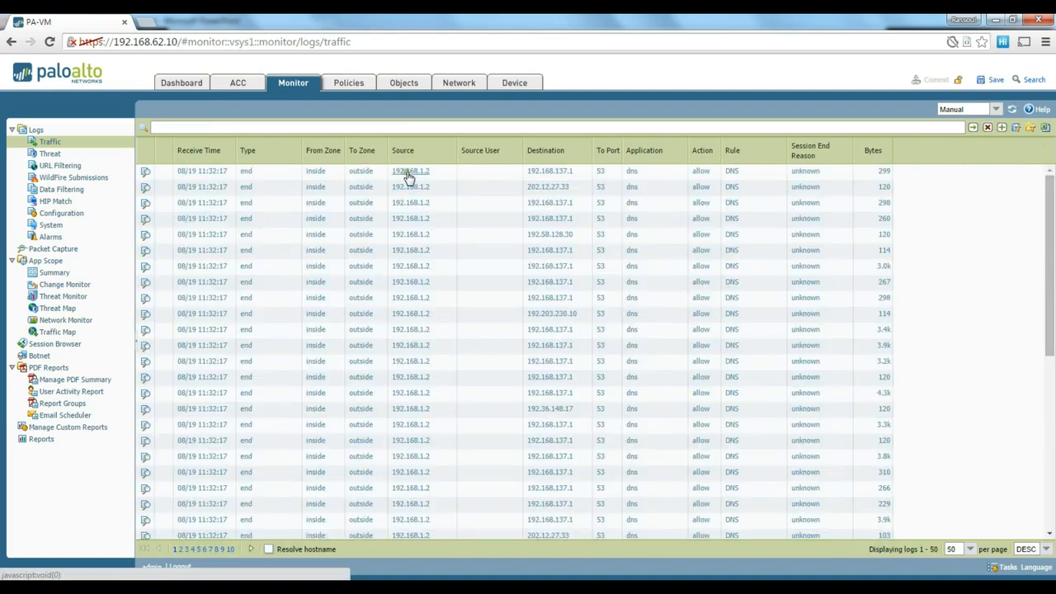
Filter the traffic log by source address 192.168.1.2, and clear the filter
left_click(408, 175)
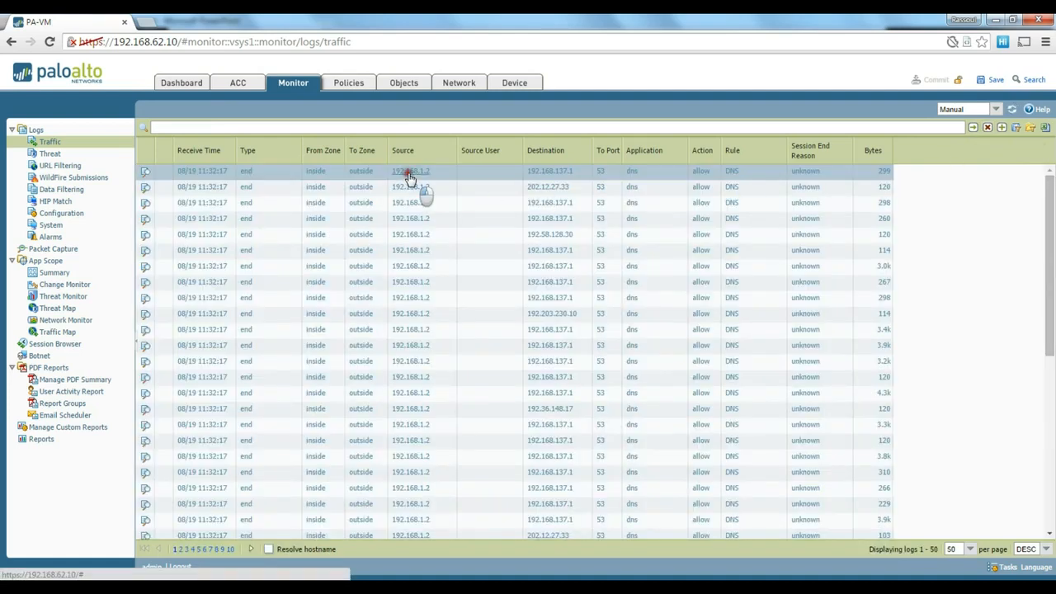
left_click(973, 128)
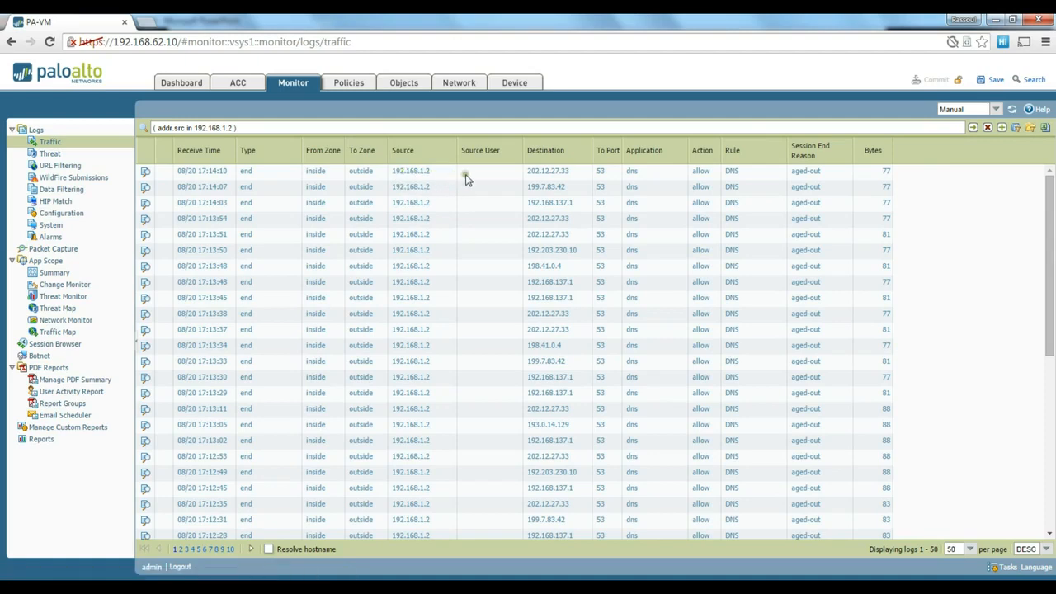
left_click(987, 127)
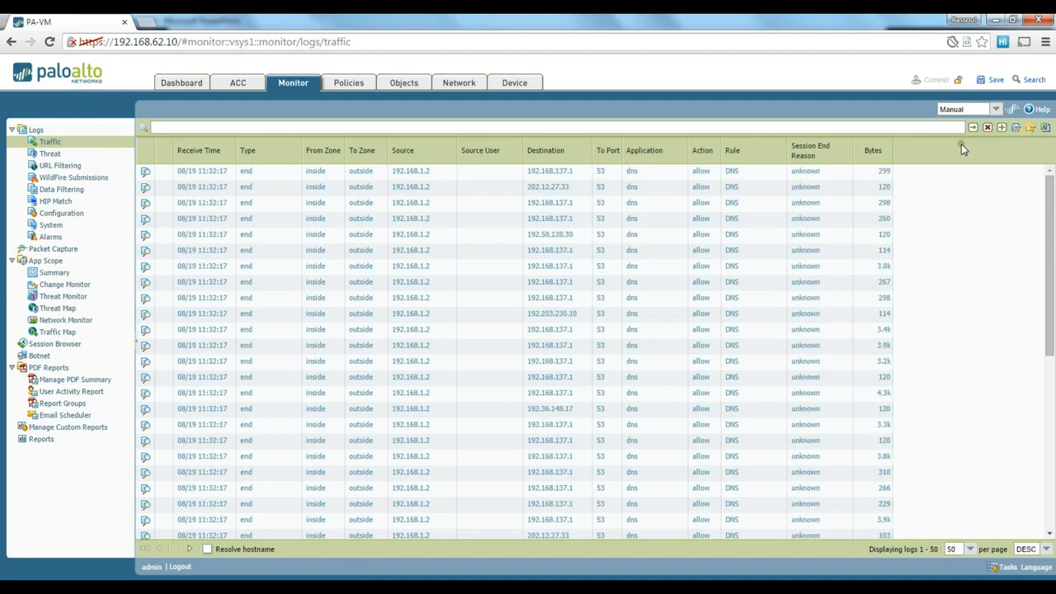
Filter the traffic log by source user ngco\pan from a dropped session entry, and clear the filter
scroll(722, 276, "down", 5)
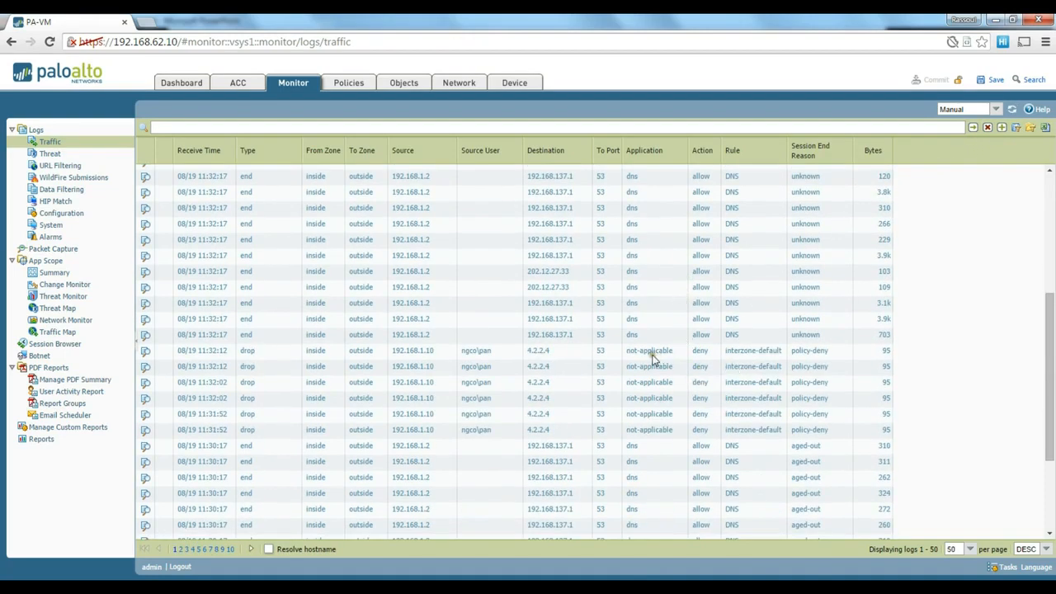
left_click(476, 353)
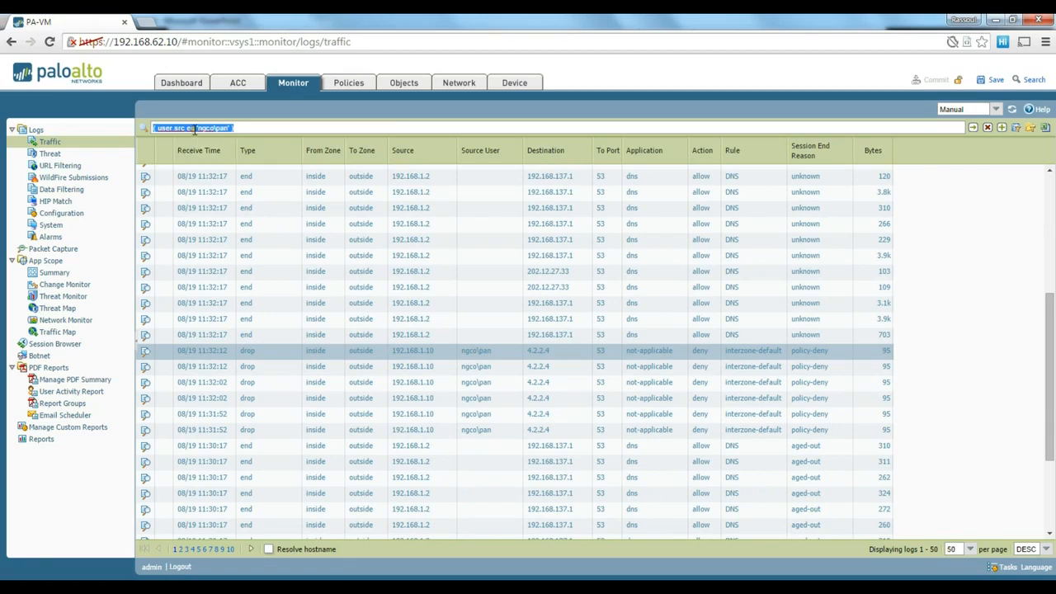
left_click(972, 127)
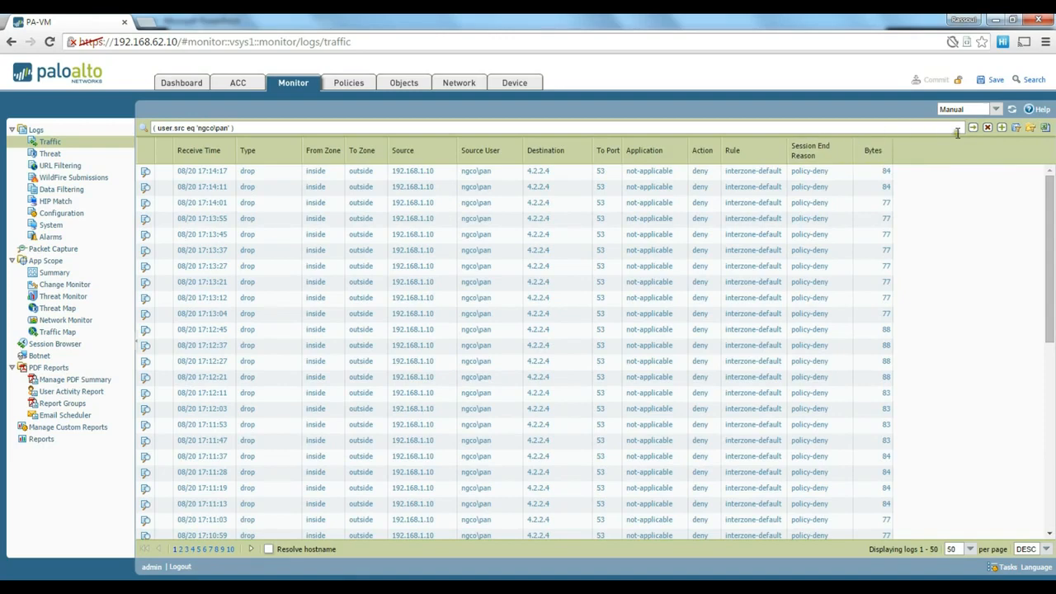
left_click(987, 128)
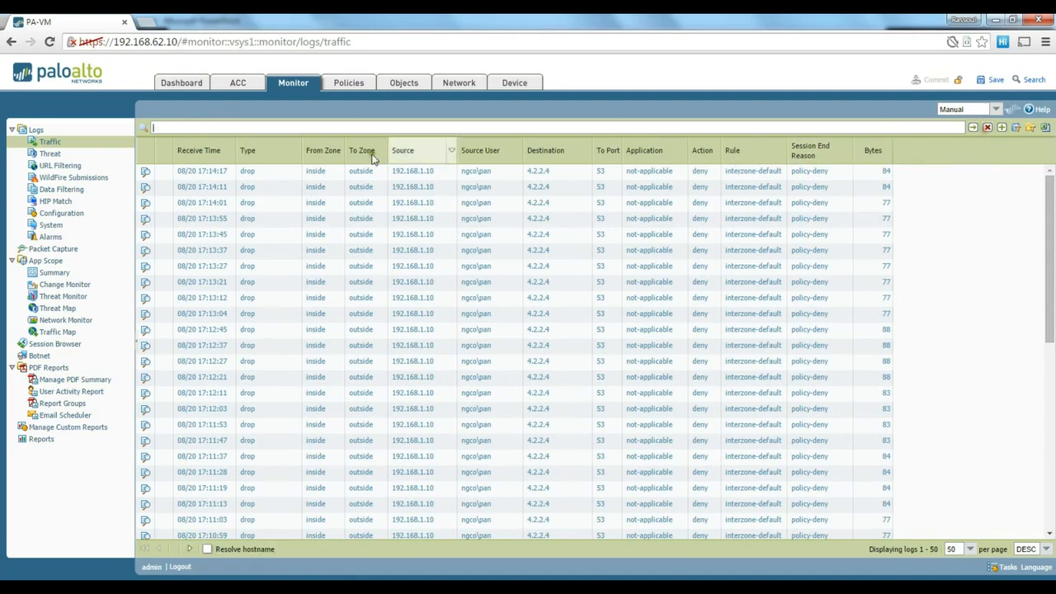
Filter the traffic log by destination zone outside, source address 192.168.1.2 and destination address 192.168.137.1, combined with "and"
left_click(221, 127)
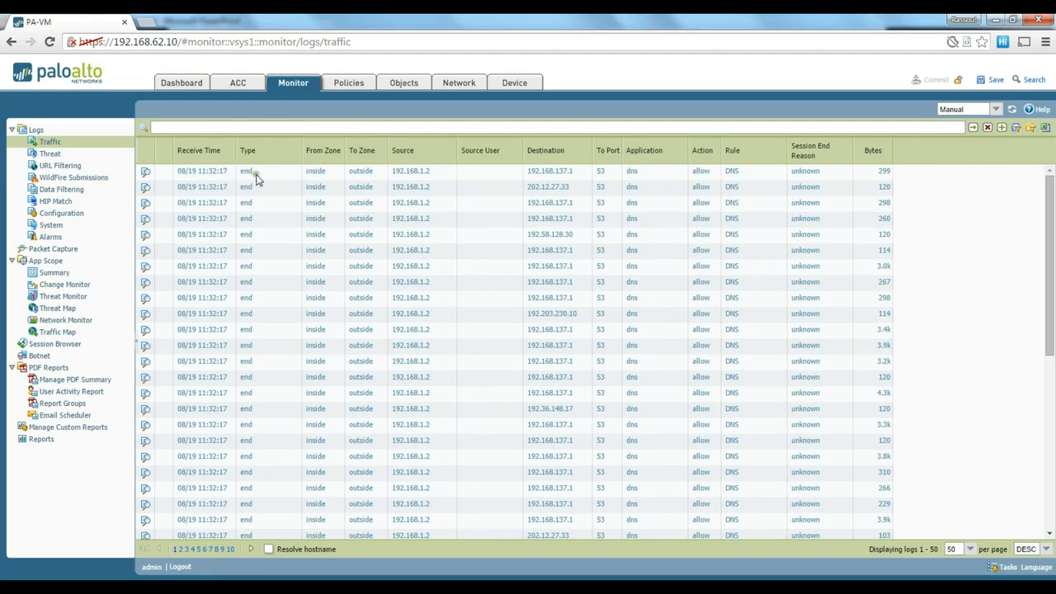
left_click(362, 174)
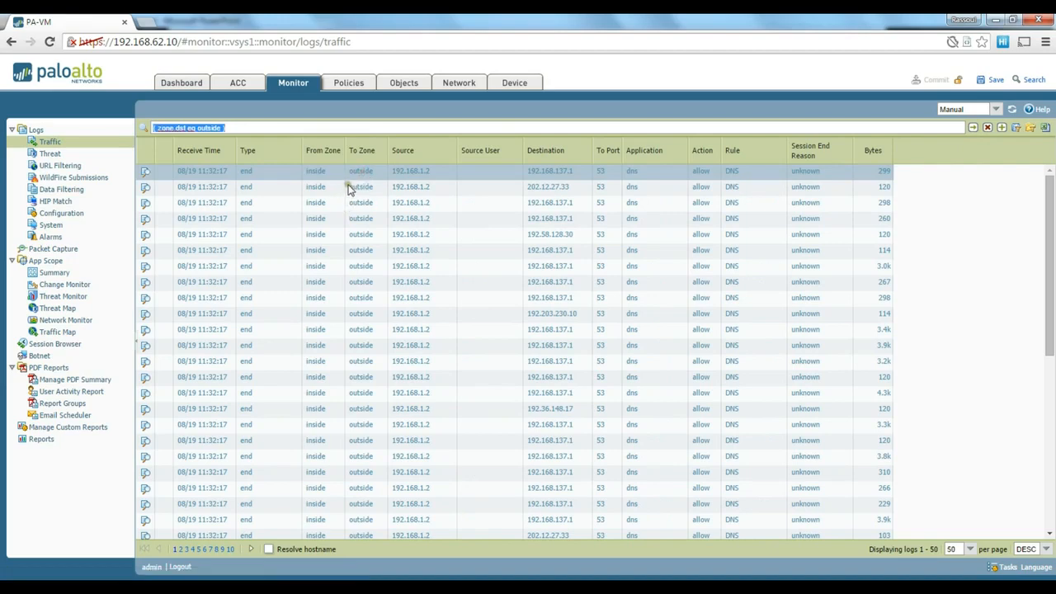
left_click(419, 174)
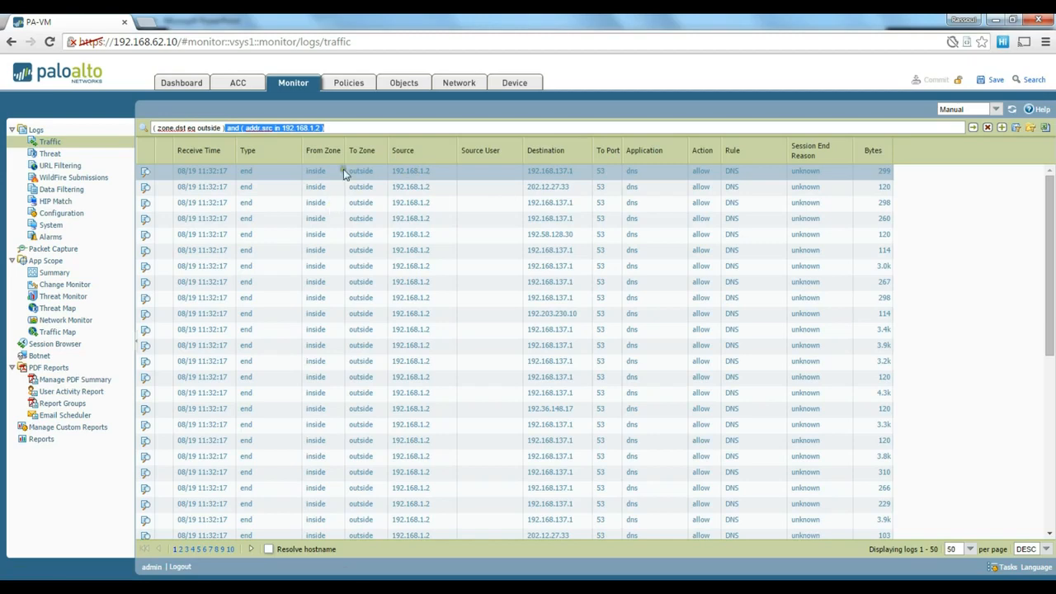
left_click(549, 171)
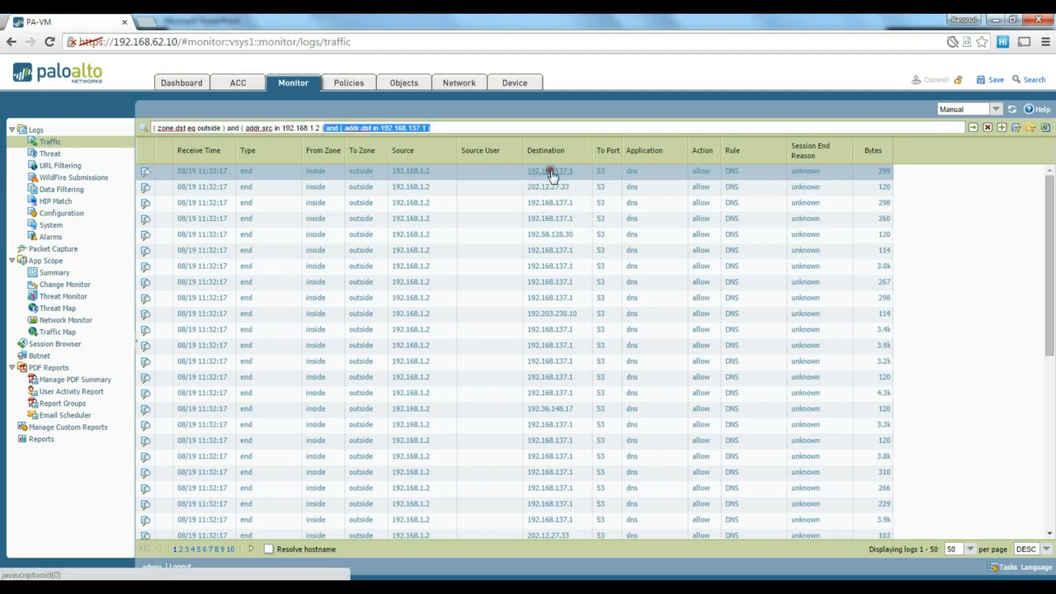
double_click(337, 128)
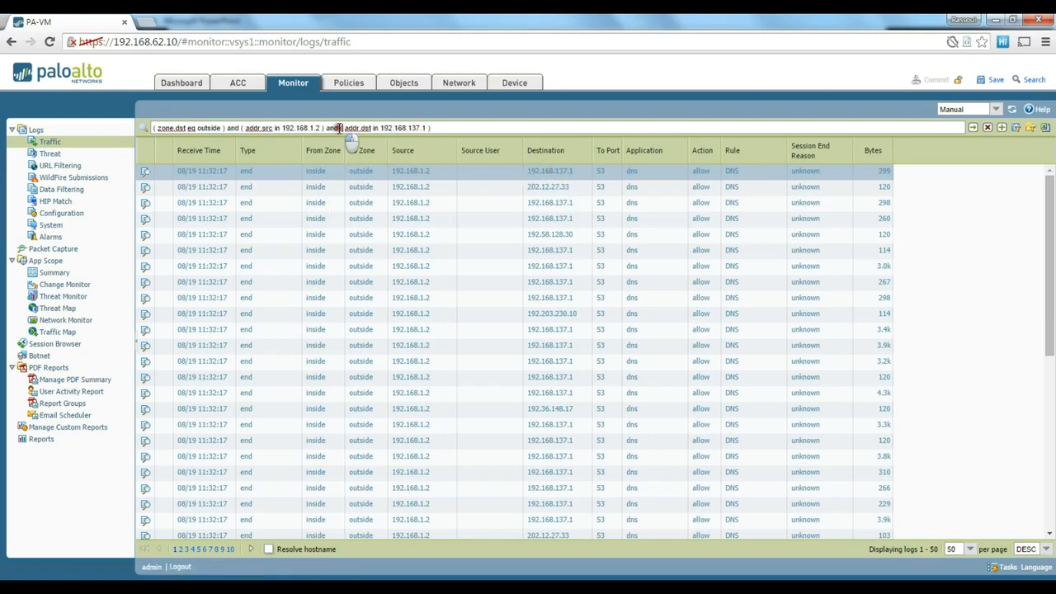
double_click(232, 128)
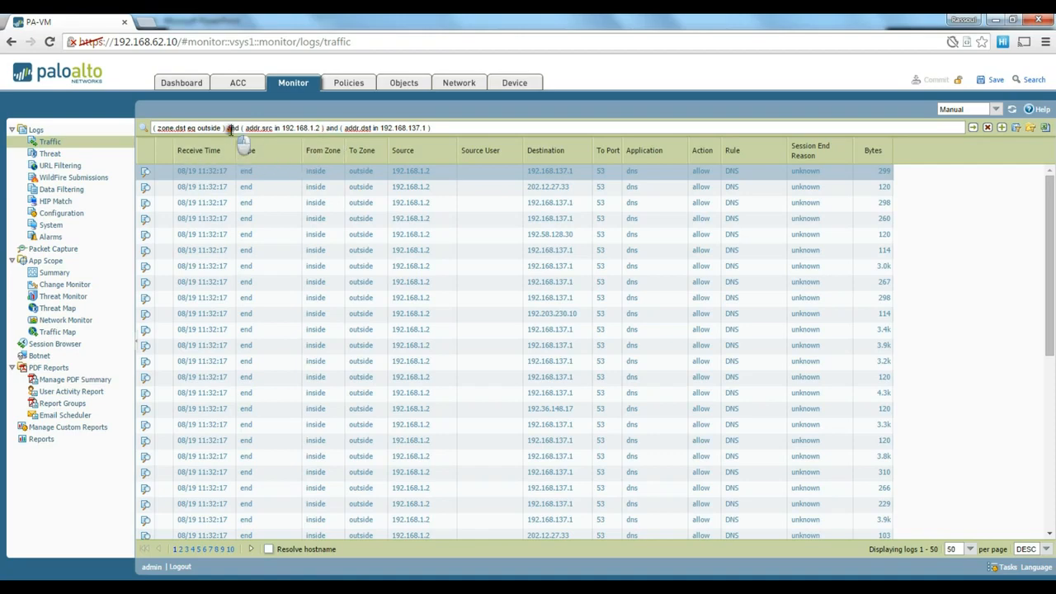
left_click(973, 128)
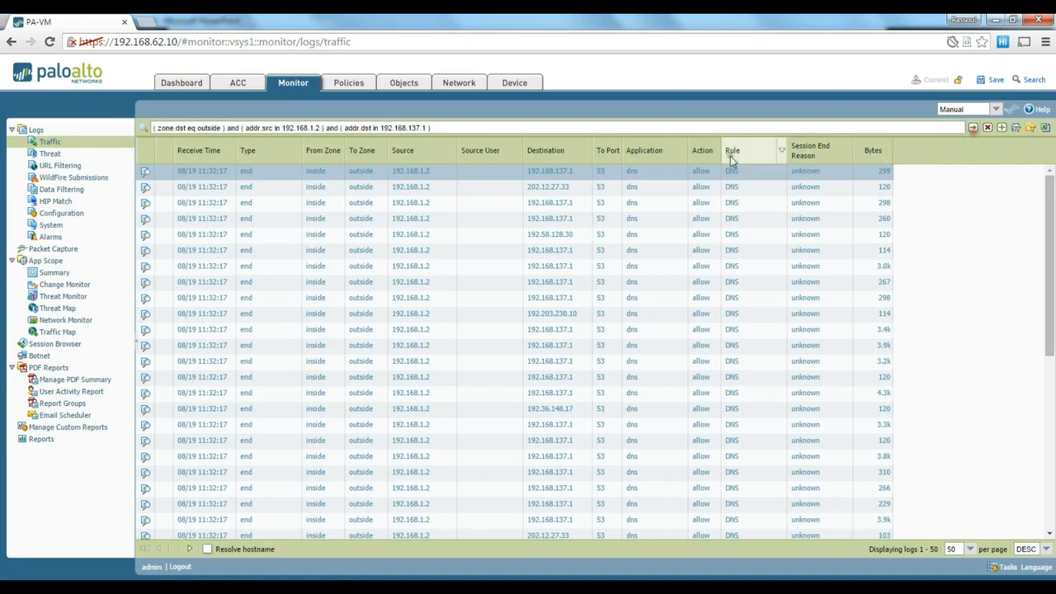
Change the operator before the destination address condition to "or", apply the filter, and clear it
double_click(334, 128)
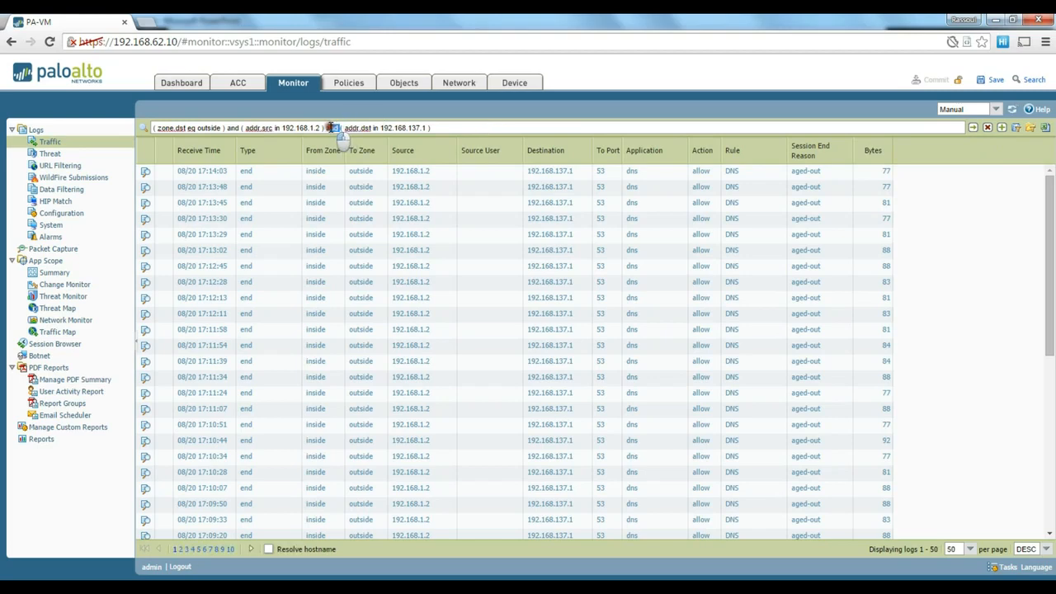
type("or")
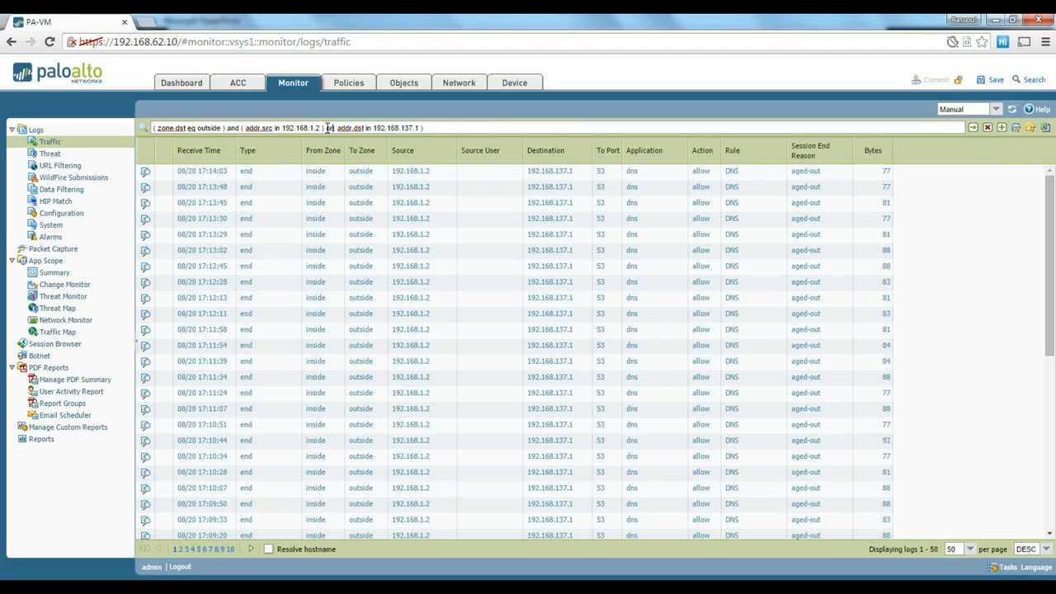
left_click(973, 128)
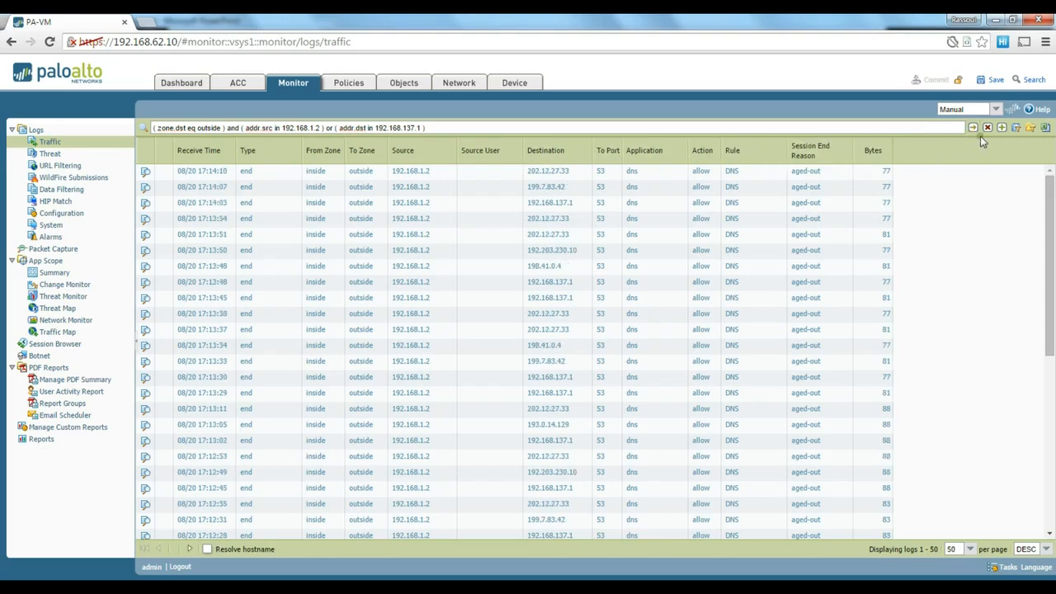
left_click(987, 129)
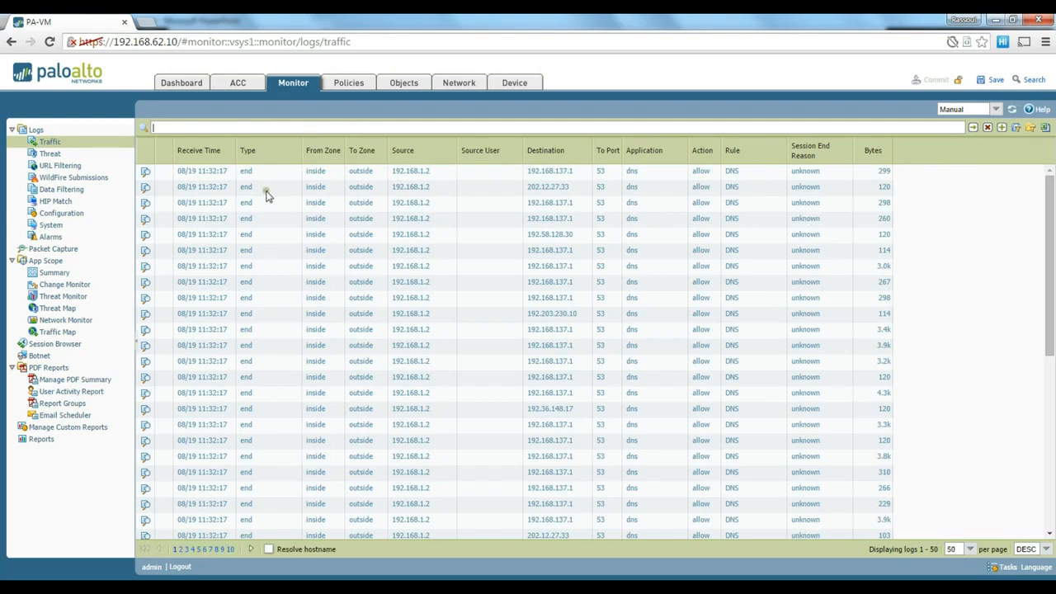
Examine the first log entry's detailed view, including its general, source, destination, details, flags and matched rule information, and close it
left_click(145, 173)
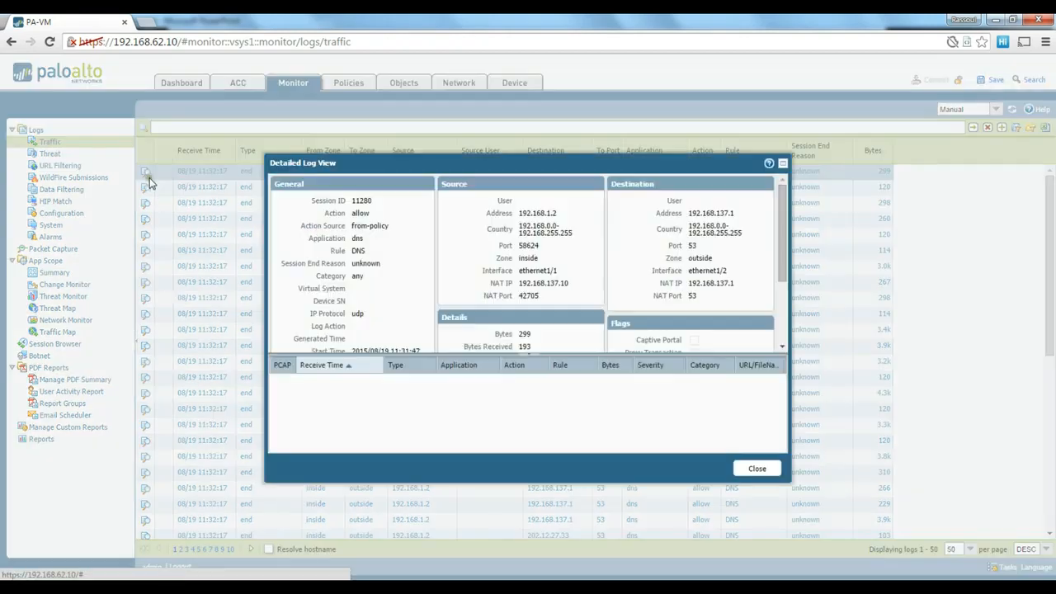
left_click_drag(460, 172, 460, 154)
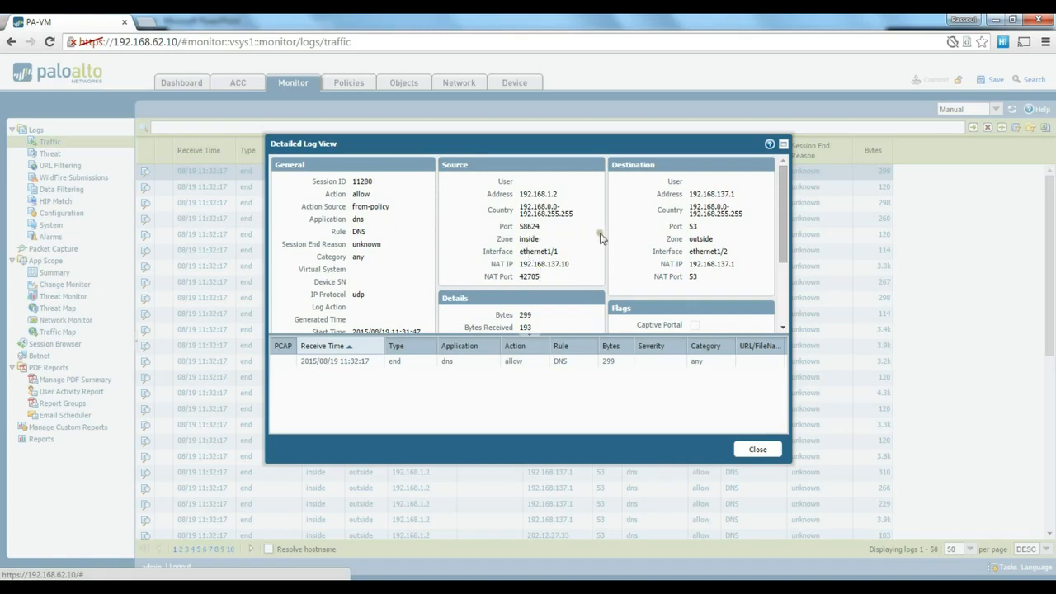
scroll(601, 238, "down", 3)
scroll(483, 265, "up", 3)
scroll(523, 263, "down", 2)
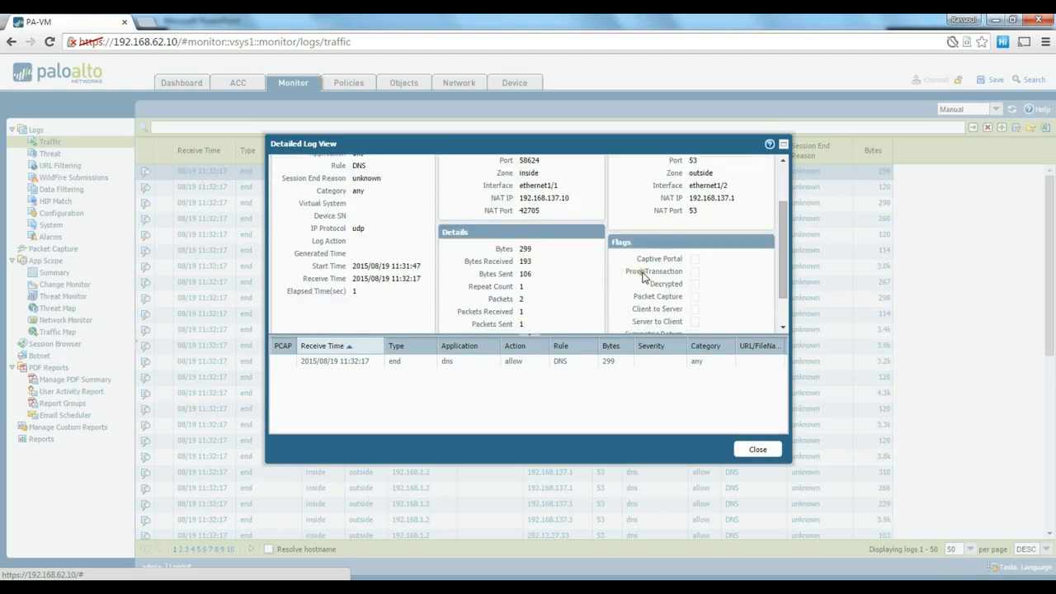
scroll(675, 283, "up", 2)
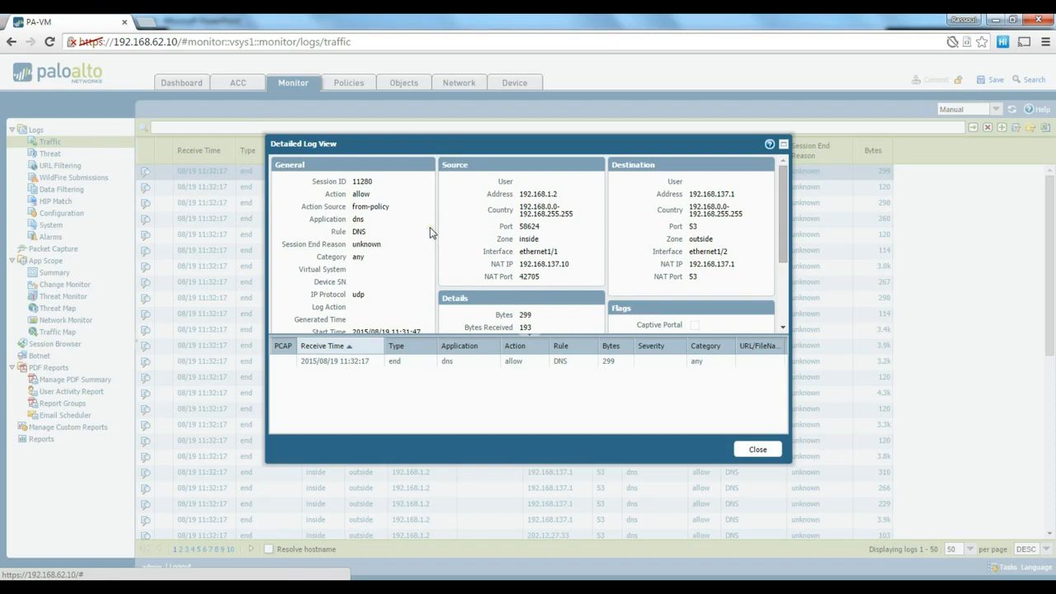
double_click(356, 234)
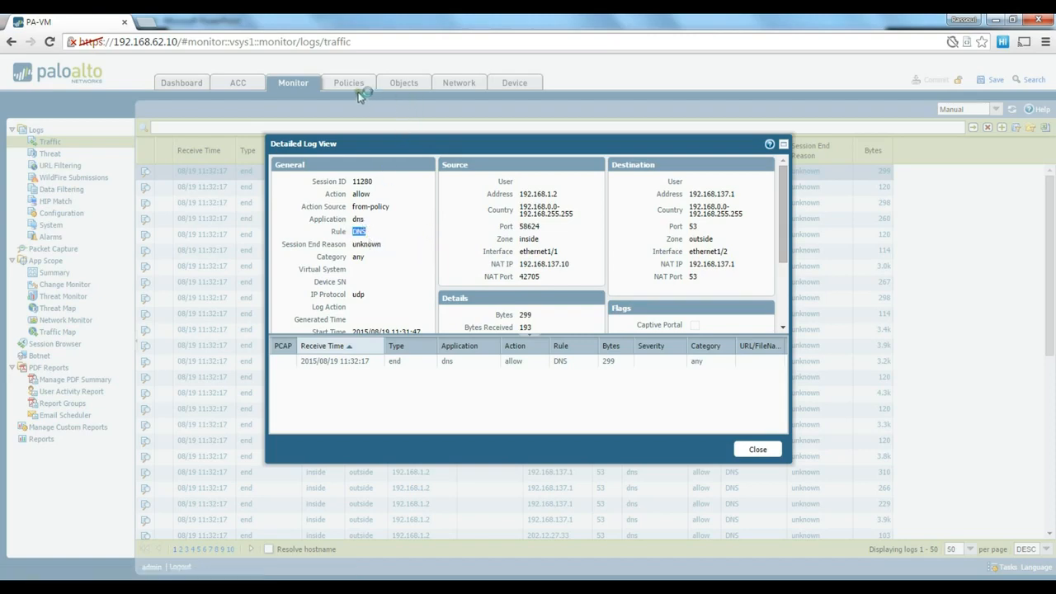
left_click(363, 236)
left_click(751, 449)
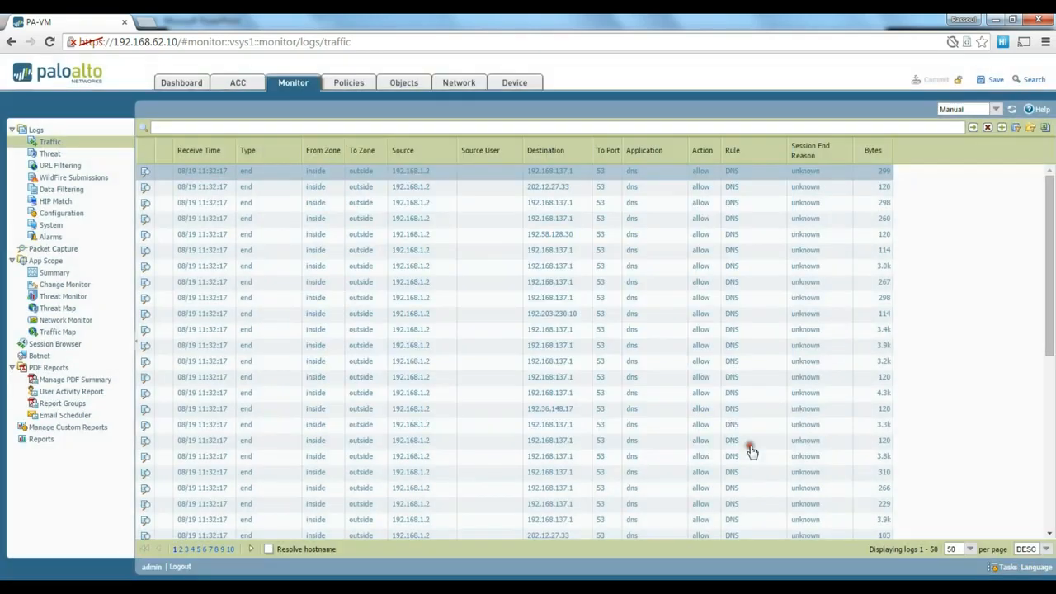
View the security policy rules, and return to the traffic log
left_click(349, 86)
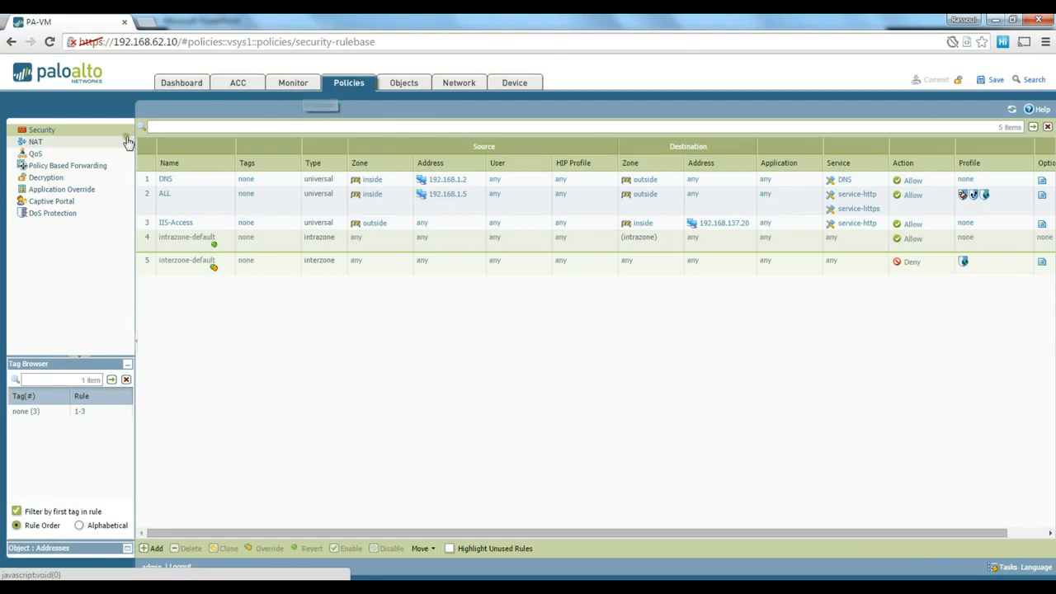
left_click(283, 89)
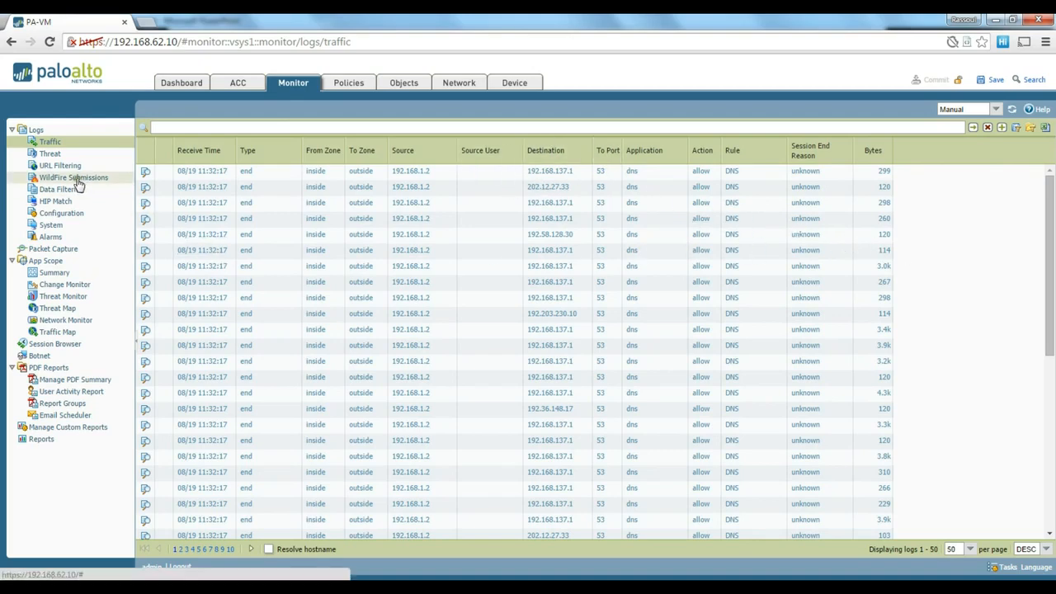
Add a traffic log filter condition with the connector "and" for action not equal to allow
left_click(1004, 130)
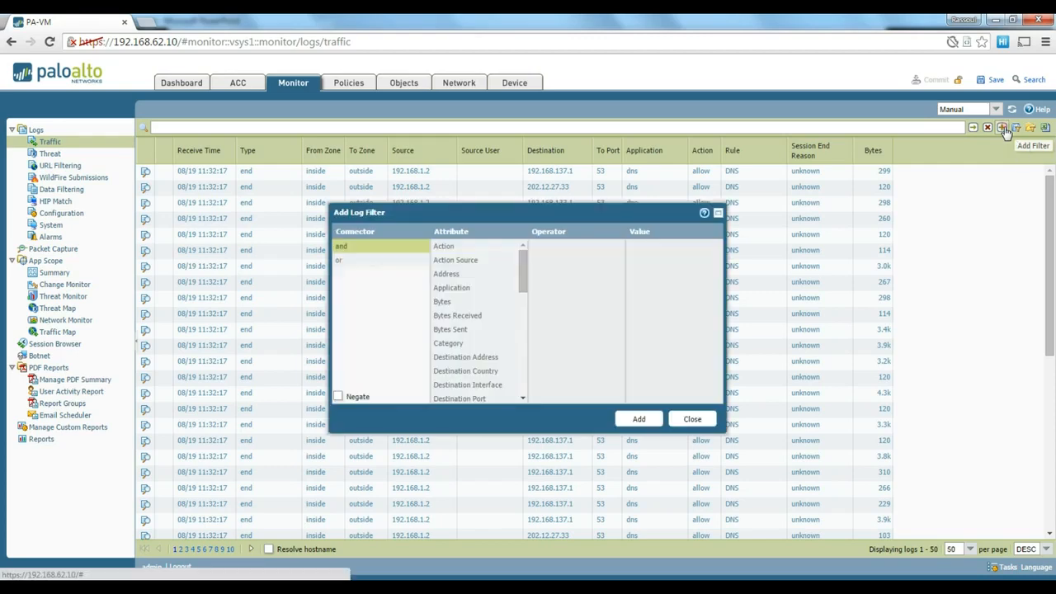
left_click_drag(537, 212, 528, 184)
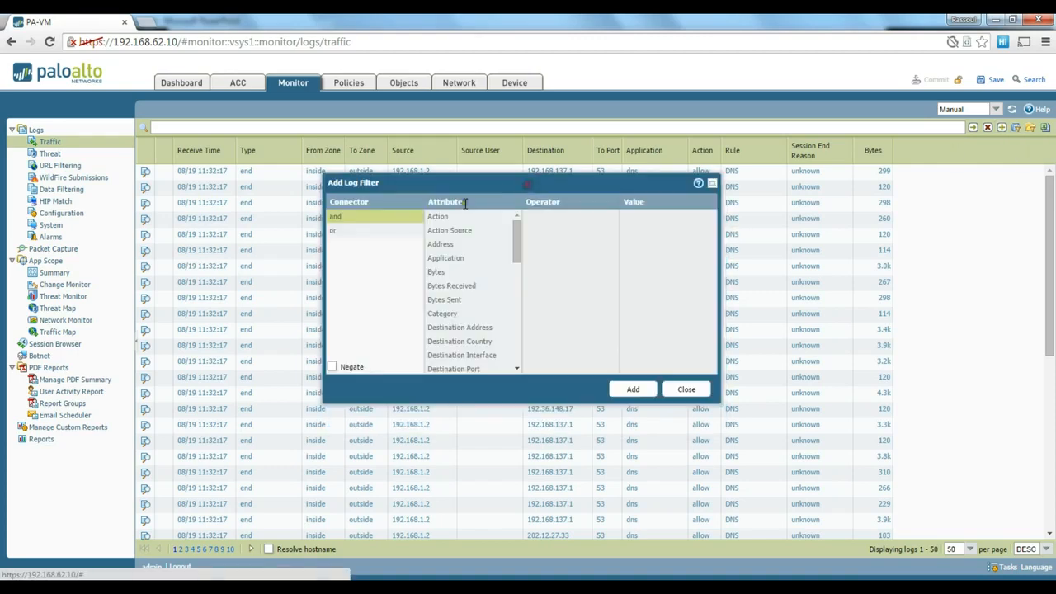
left_click(336, 230)
left_click(335, 216)
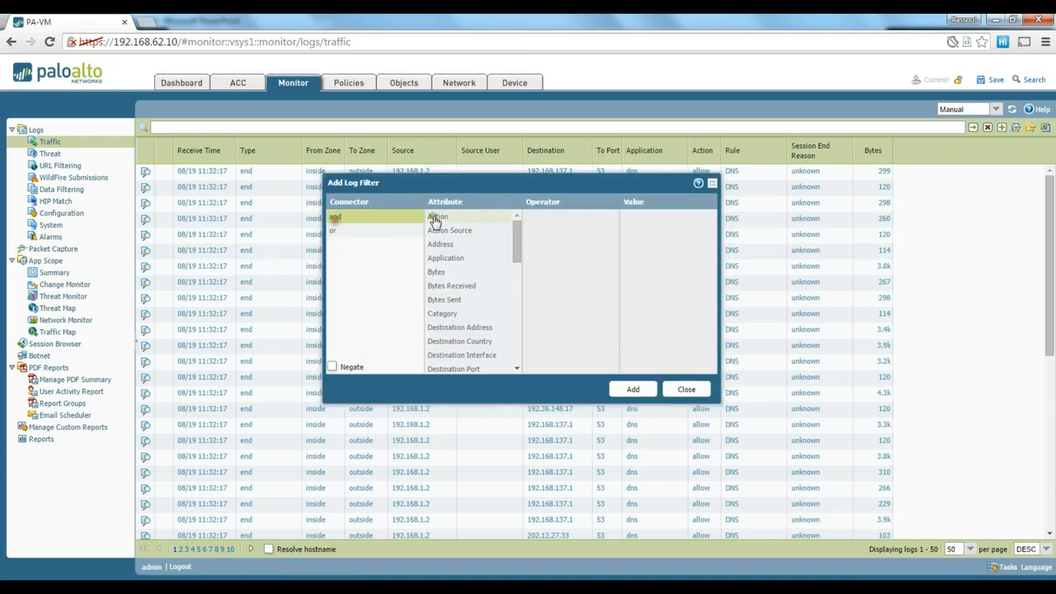
left_click(437, 217)
left_click(549, 231)
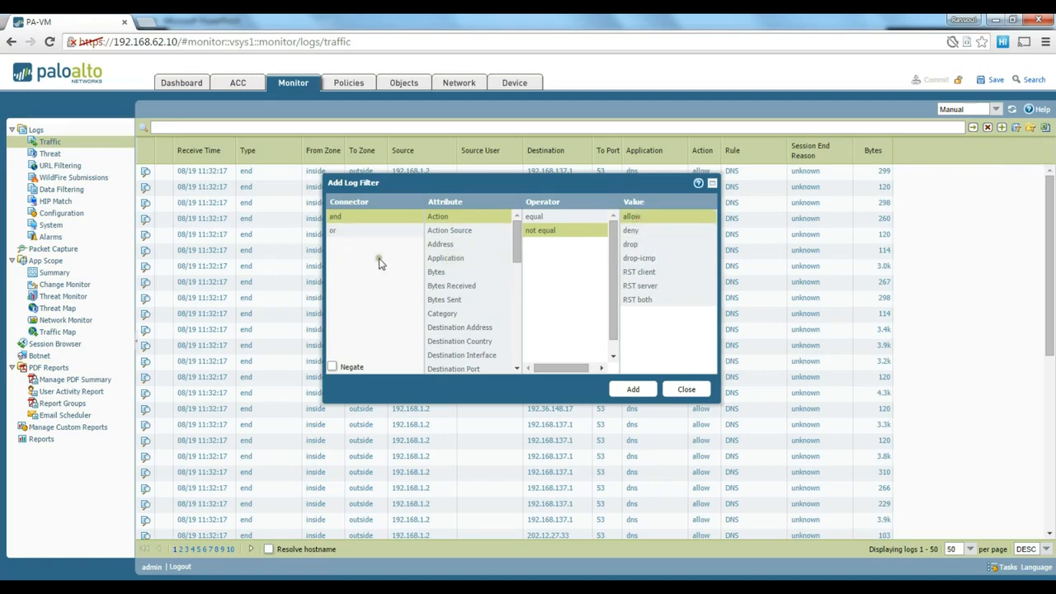
left_click(633, 390)
Add an "or" condition to the log filter for application not equal to wewrw
left_click(340, 231)
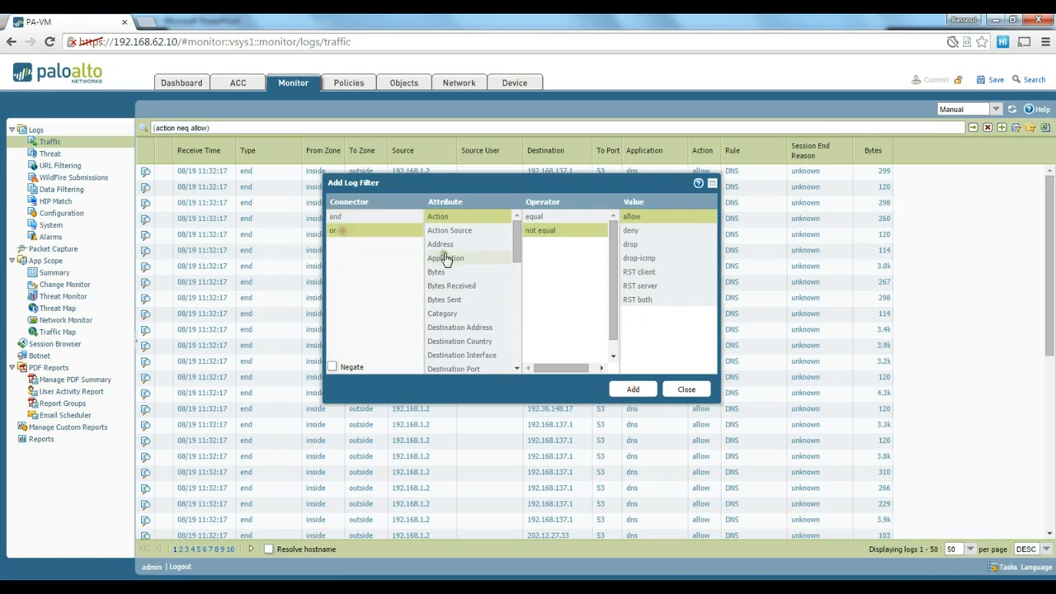
left_click(450, 257)
left_click(557, 248)
type("wew")
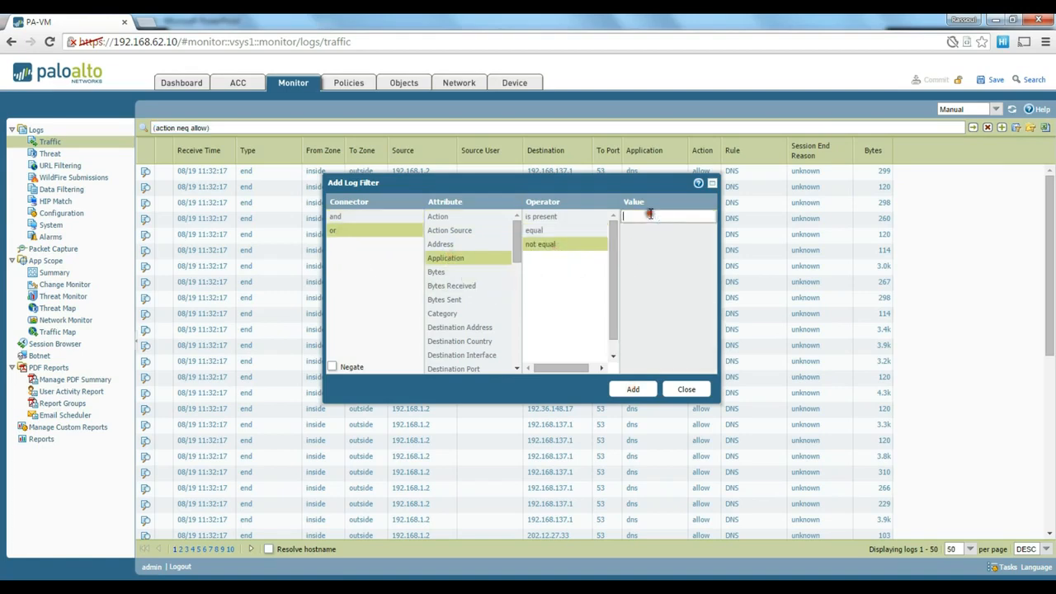
type("rw")
left_click(633, 389)
Add an "or" condition for bytes sent equal to 242, and clear the whole filter expression
left_click(458, 301)
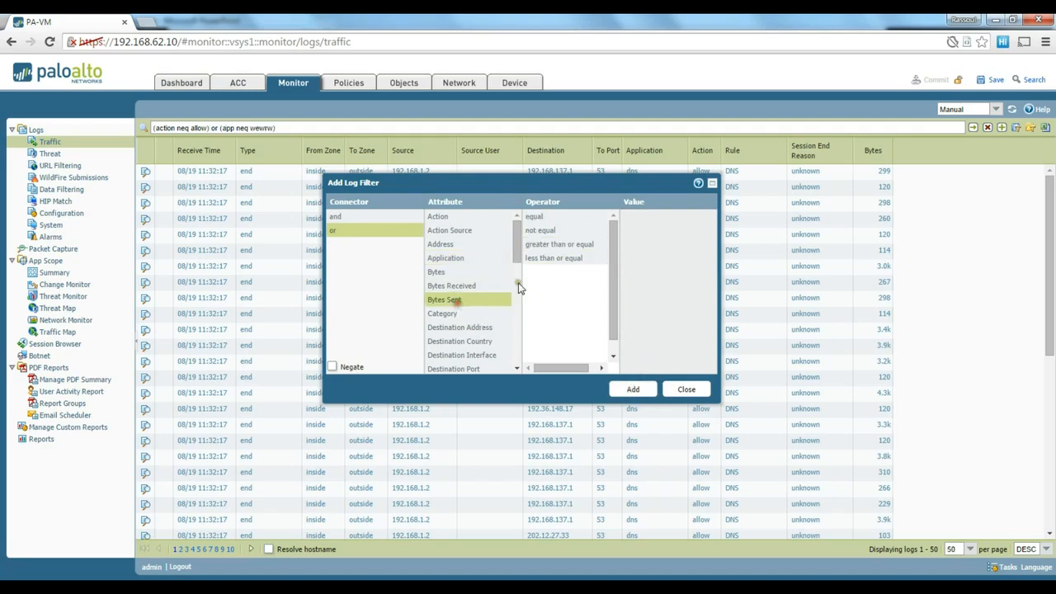
left_click(535, 217)
left_click(651, 219)
type("242")
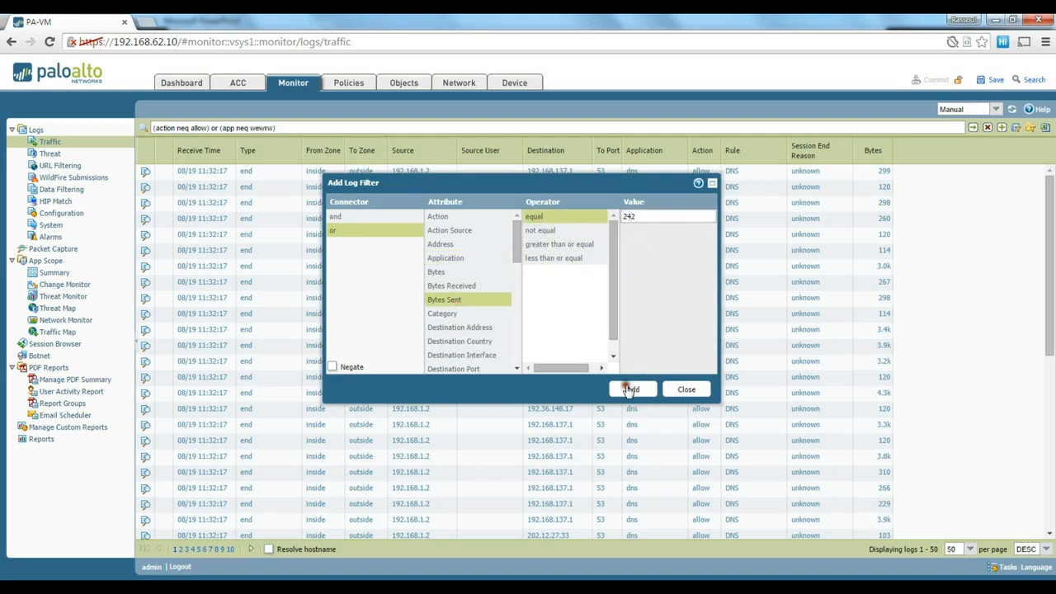
left_click(633, 389)
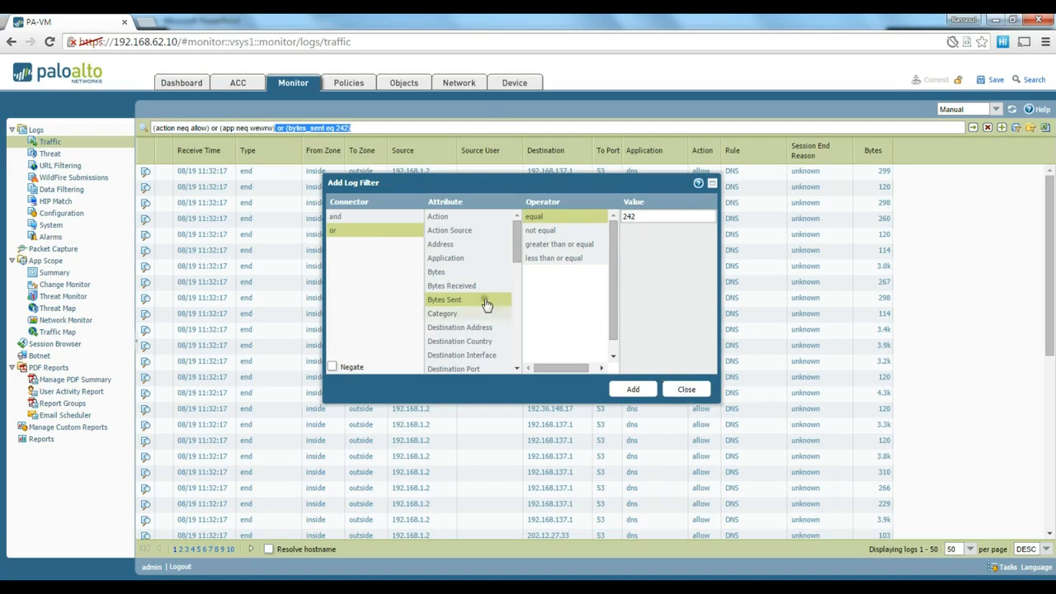
left_click(693, 390)
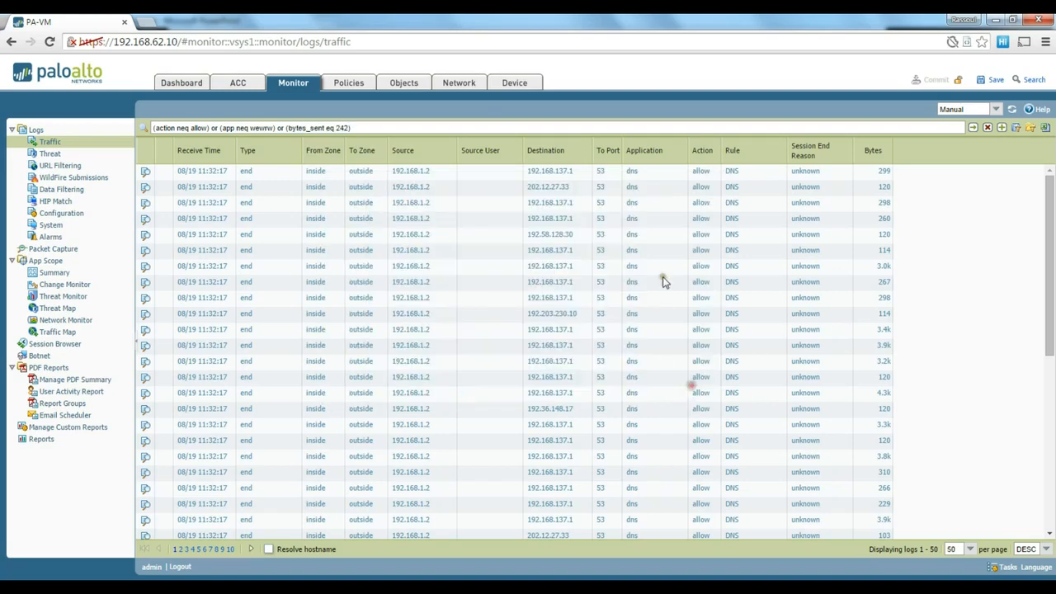
left_click(988, 128)
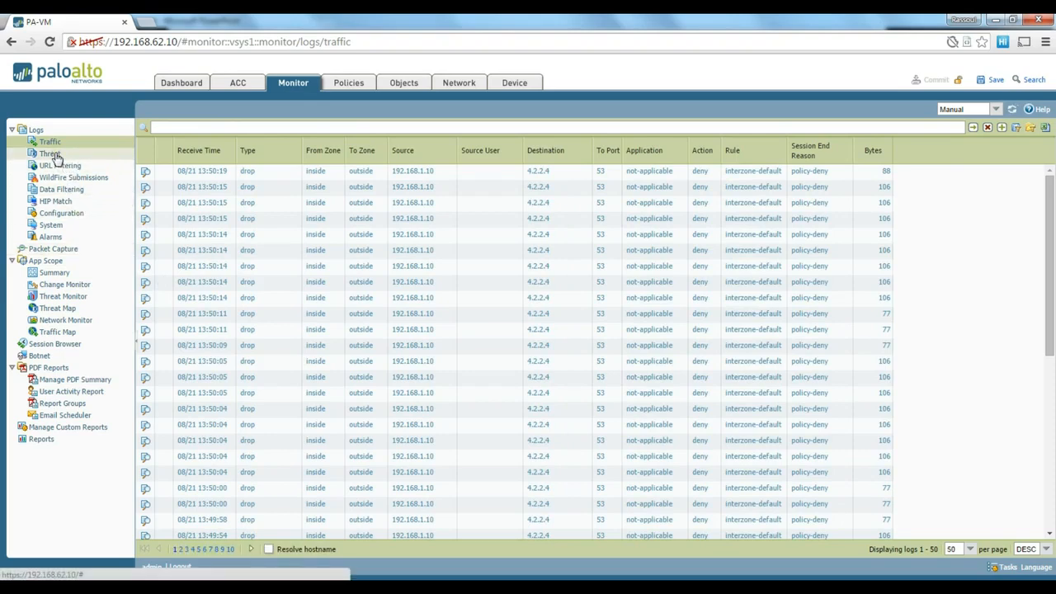
Examine the threat, URL filtering, alarms, system and configuration logs in turn
left_click(51, 153)
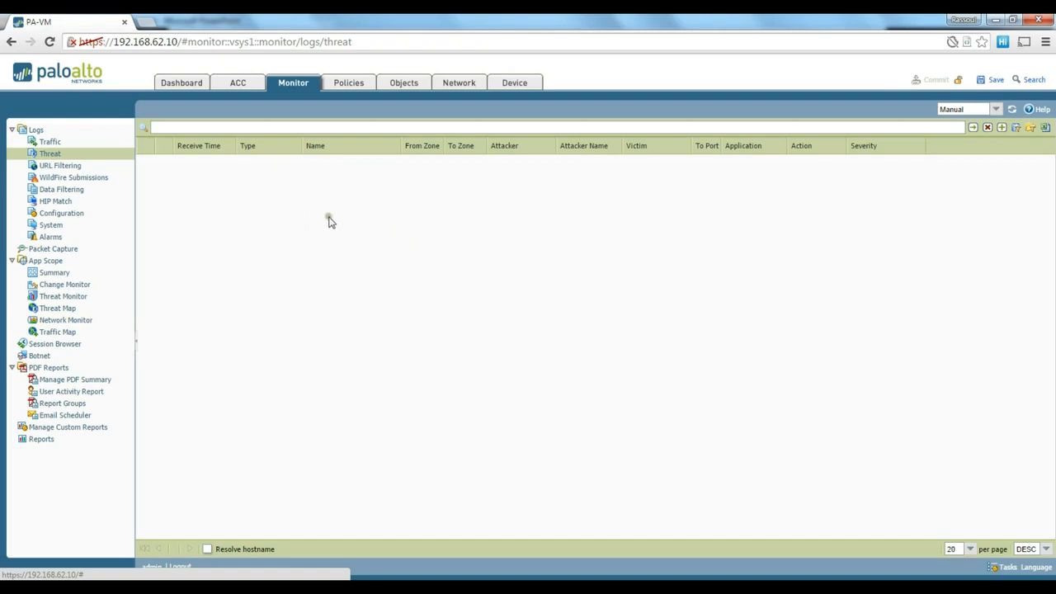
left_click(58, 166)
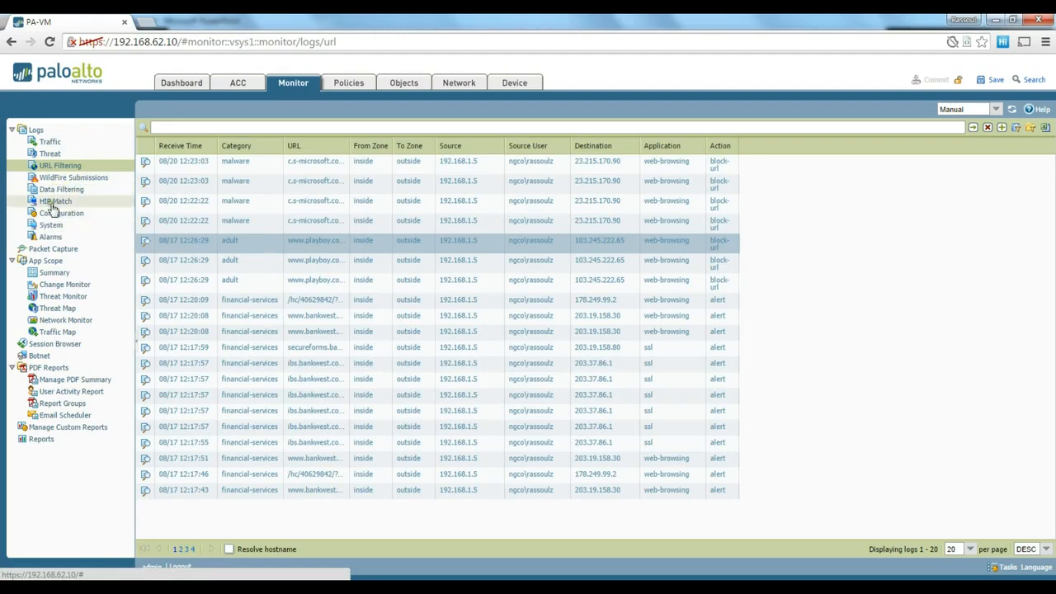
left_click(51, 236)
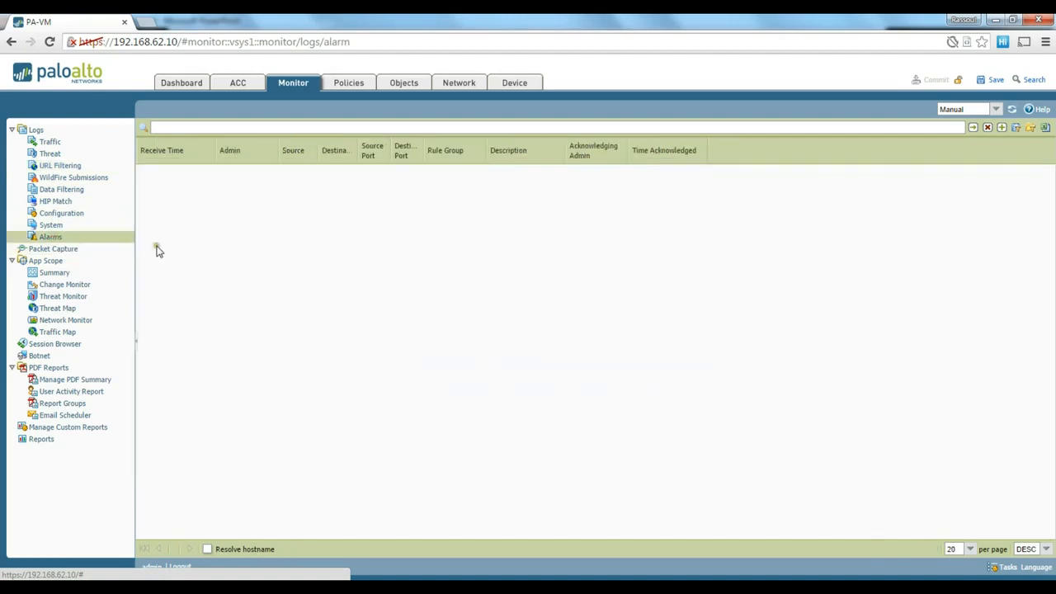
left_click(50, 226)
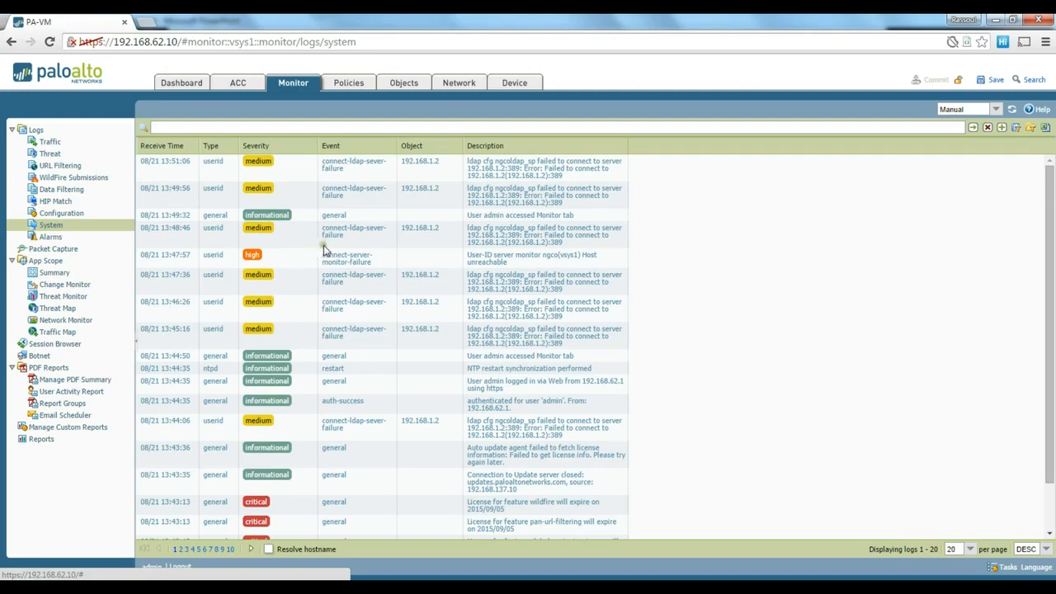
left_click(66, 216)
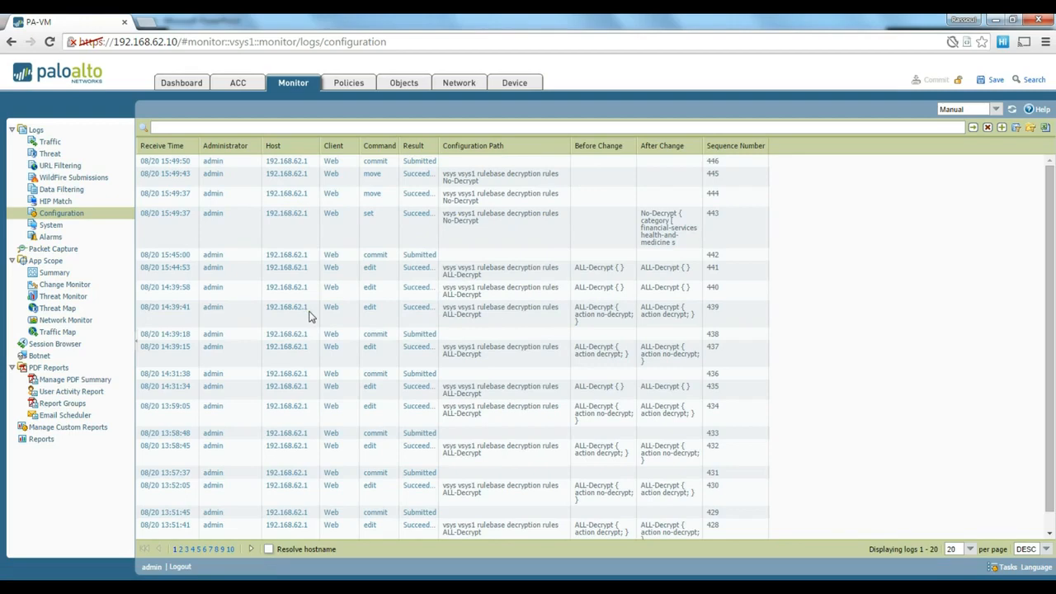
View the App Scope threat monitor and threat map, followed by the botnet report page
left_click(71, 299)
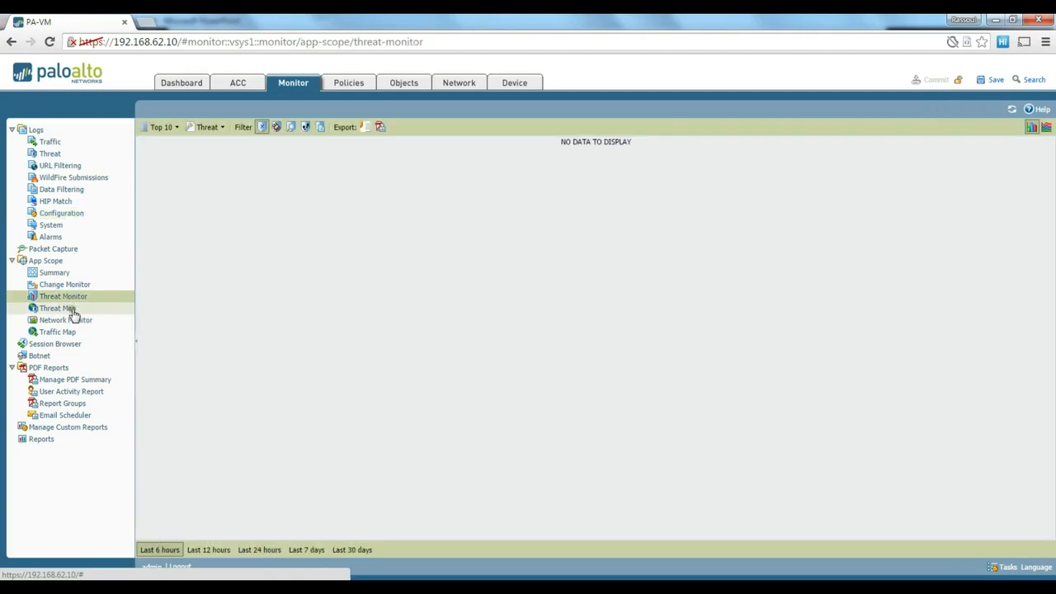
left_click(72, 311)
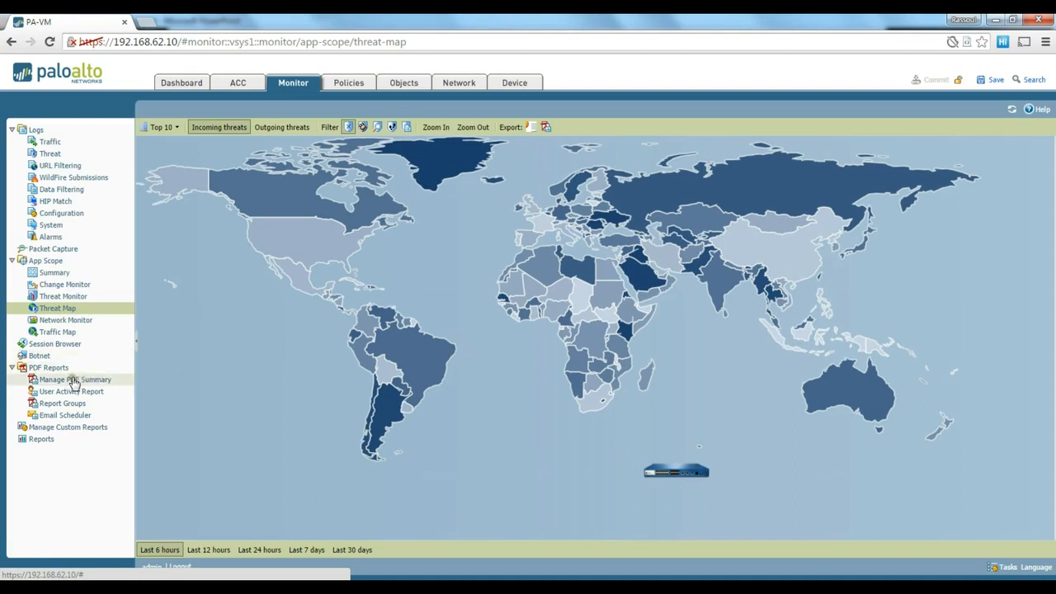
left_click(30, 358)
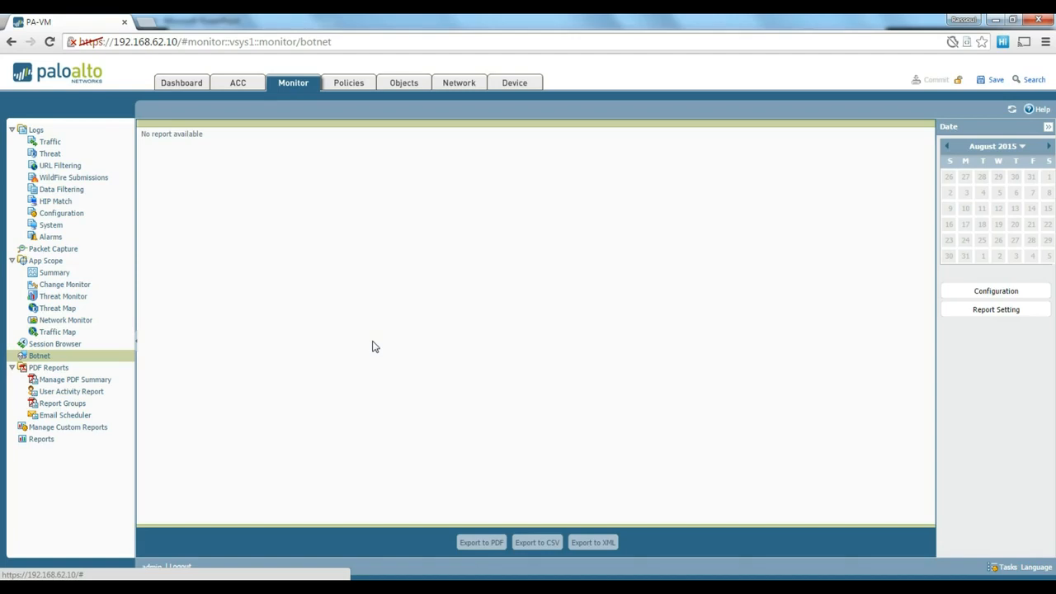
View the PDF summary management, predefined reports and custom reports pages
left_click(82, 385)
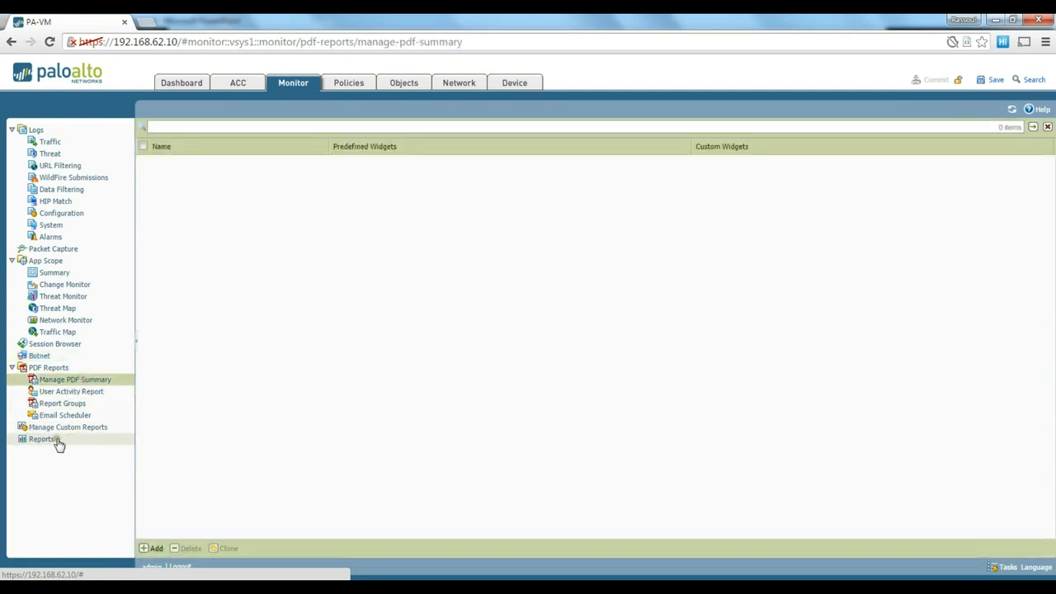
left_click(42, 443)
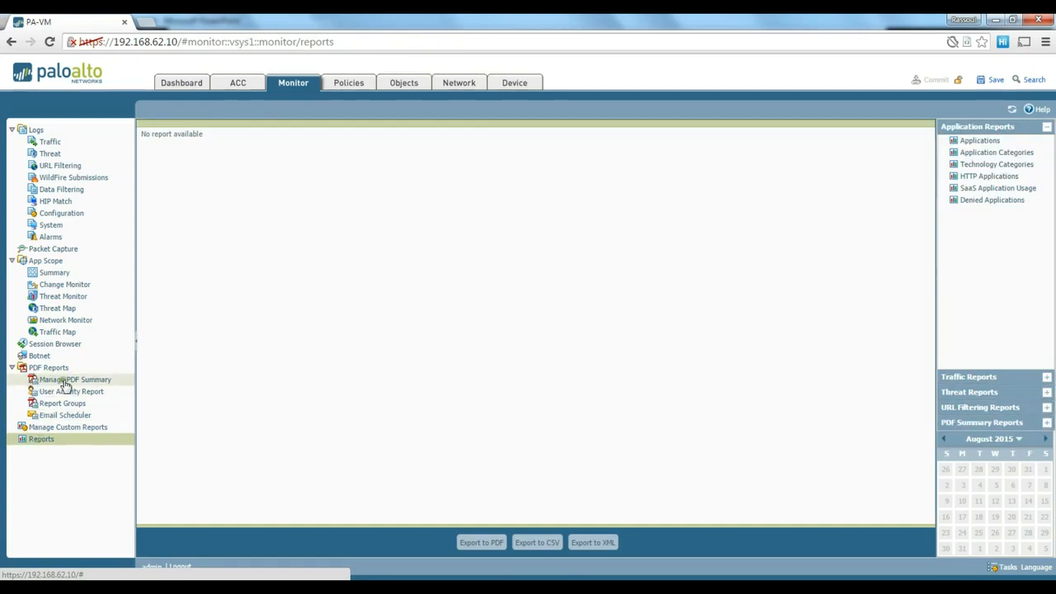
left_click(72, 426)
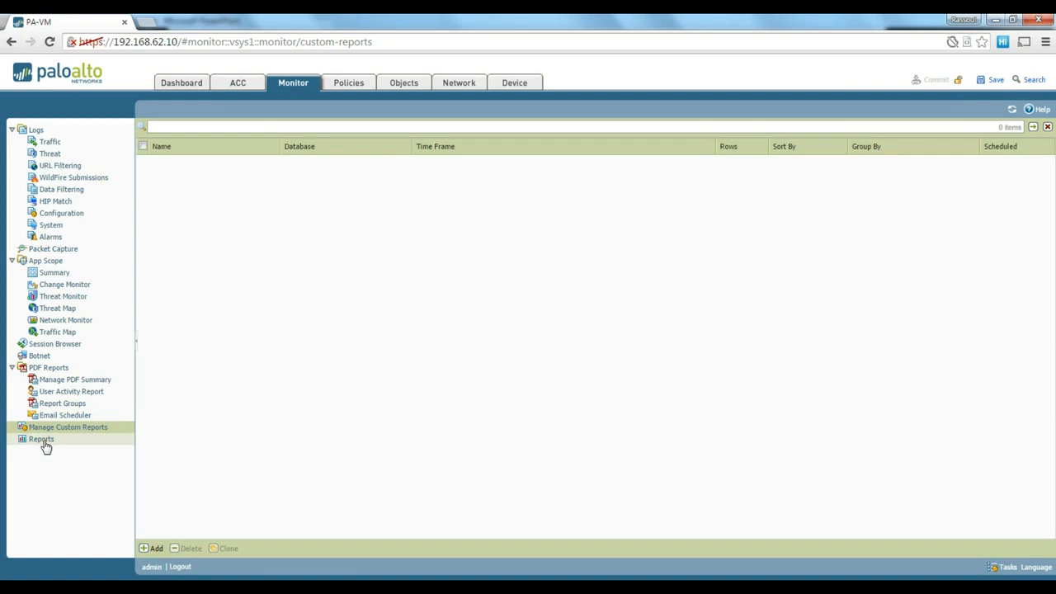
left_click(65, 394)
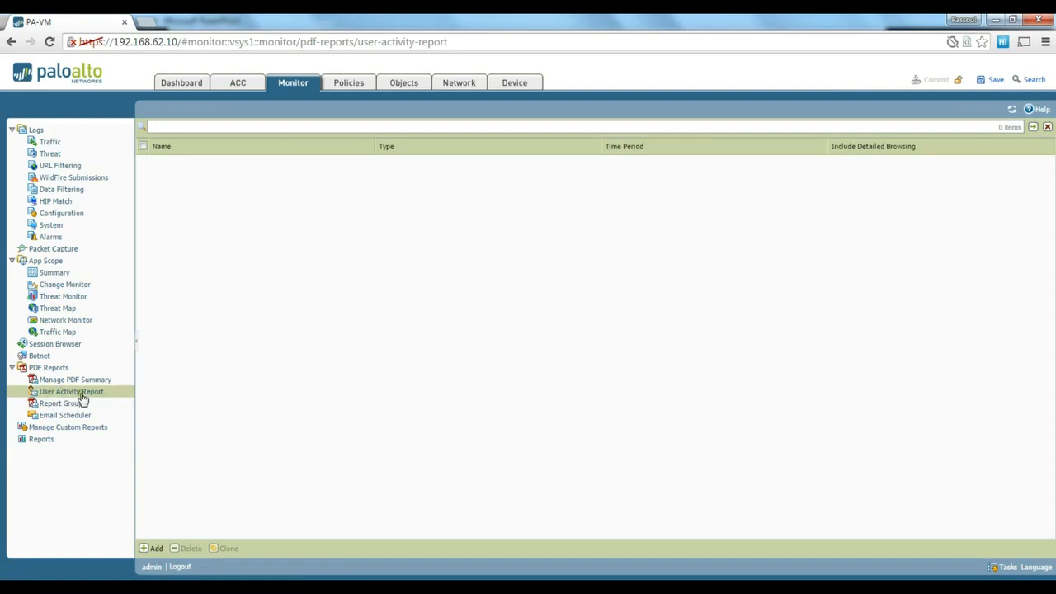
left_click(153, 550)
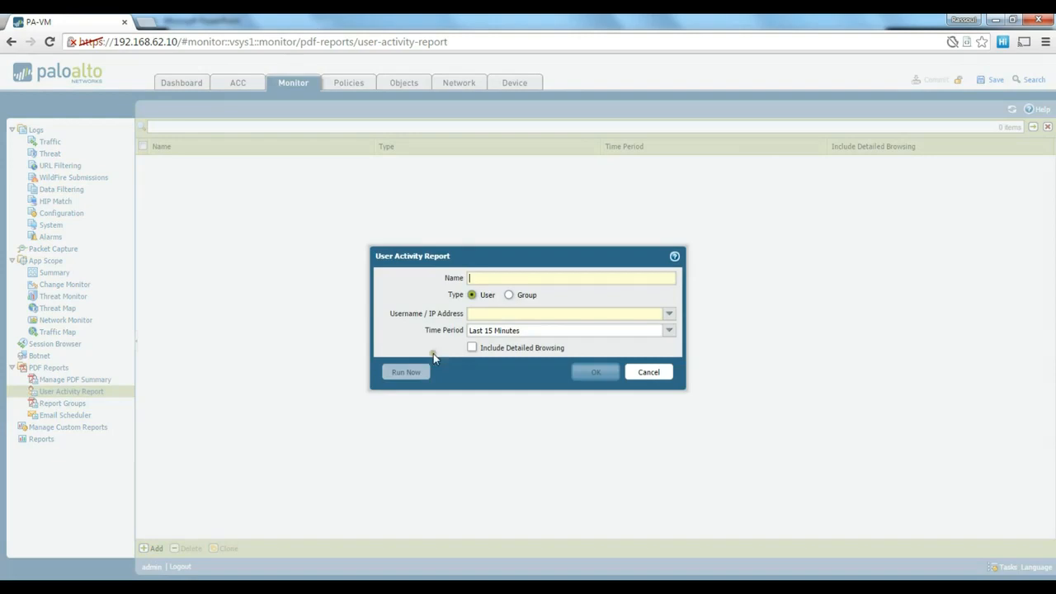
type("tesuserreport")
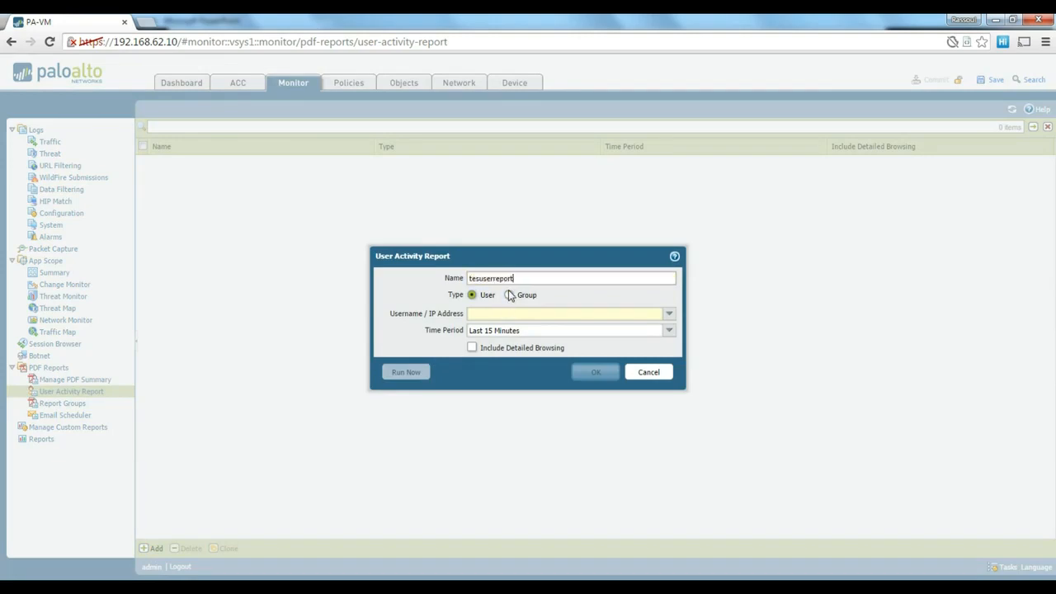
left_click(672, 316)
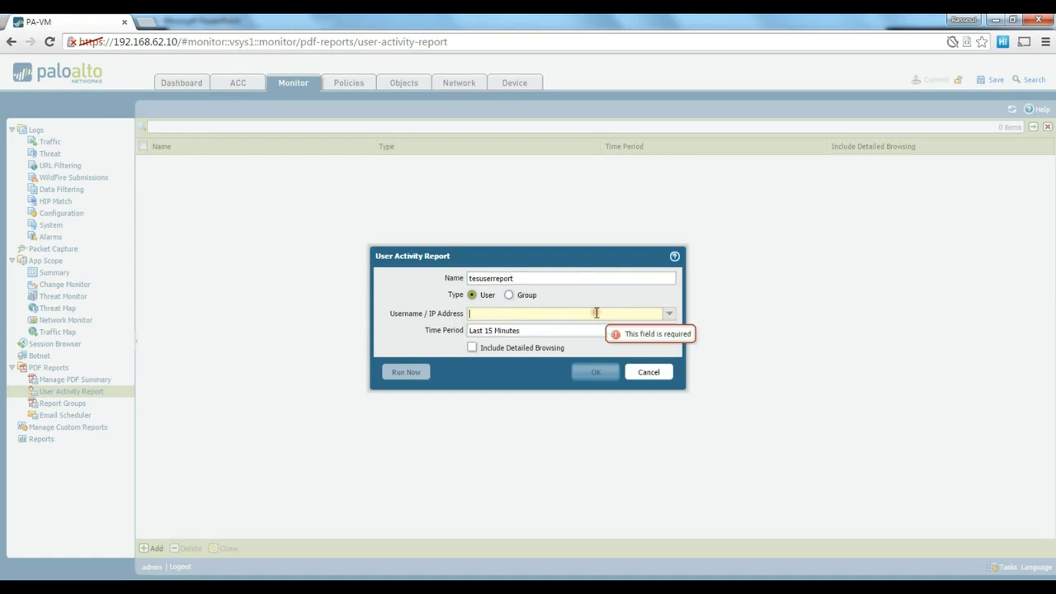
type("pan")
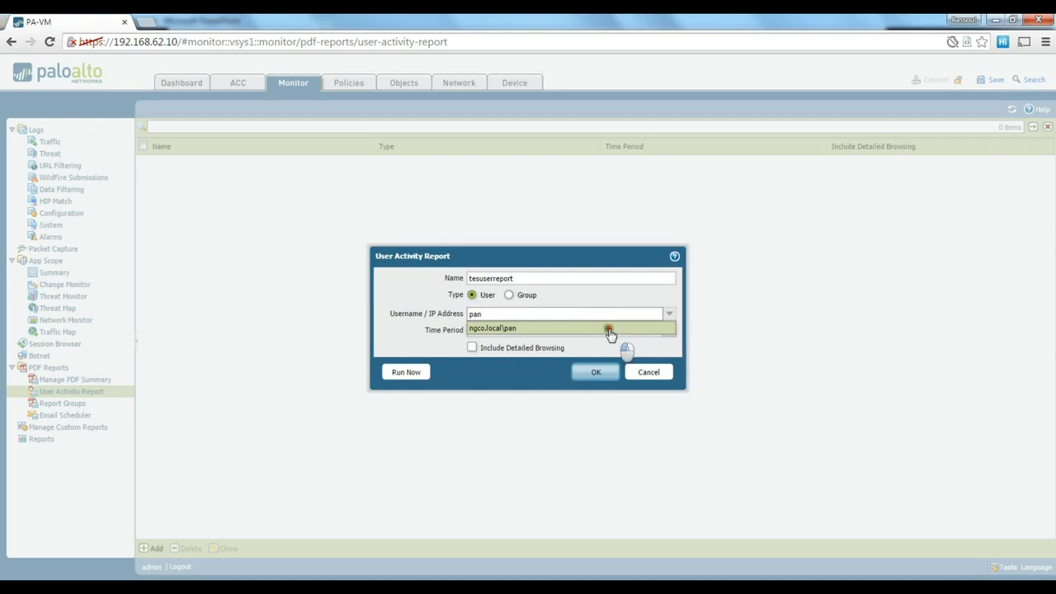
left_click(608, 329)
left_click(669, 332)
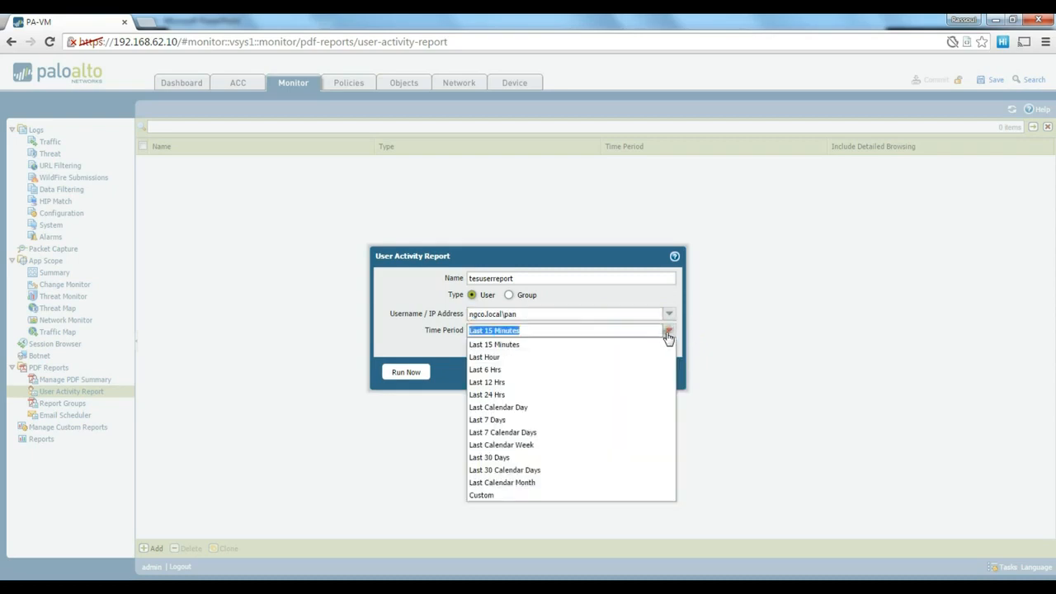
left_click(523, 459)
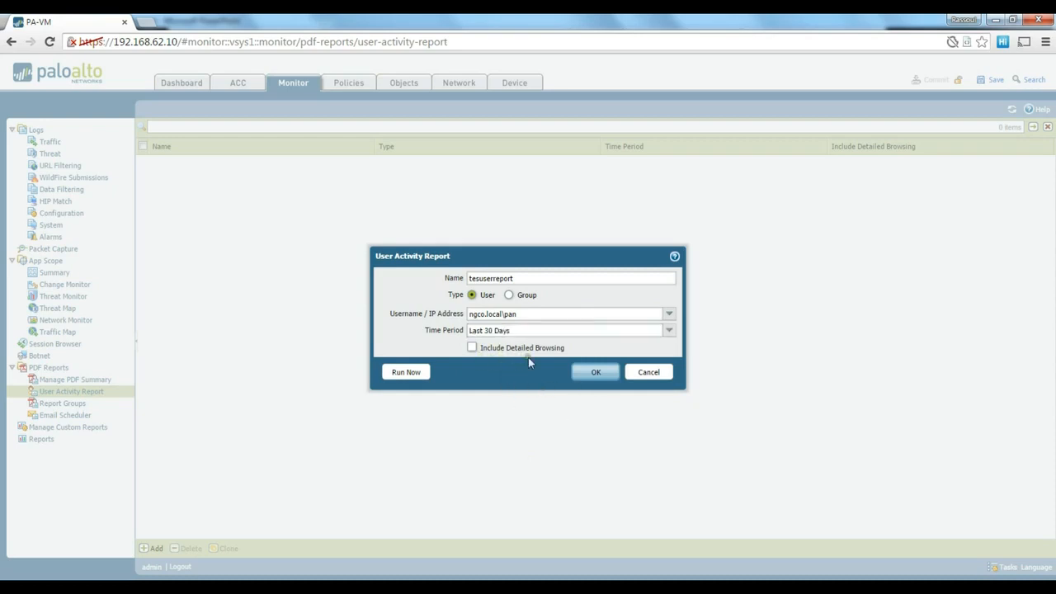
Run the user activity report immediately, and download and read through user-activity-report.pdf
left_click(429, 376)
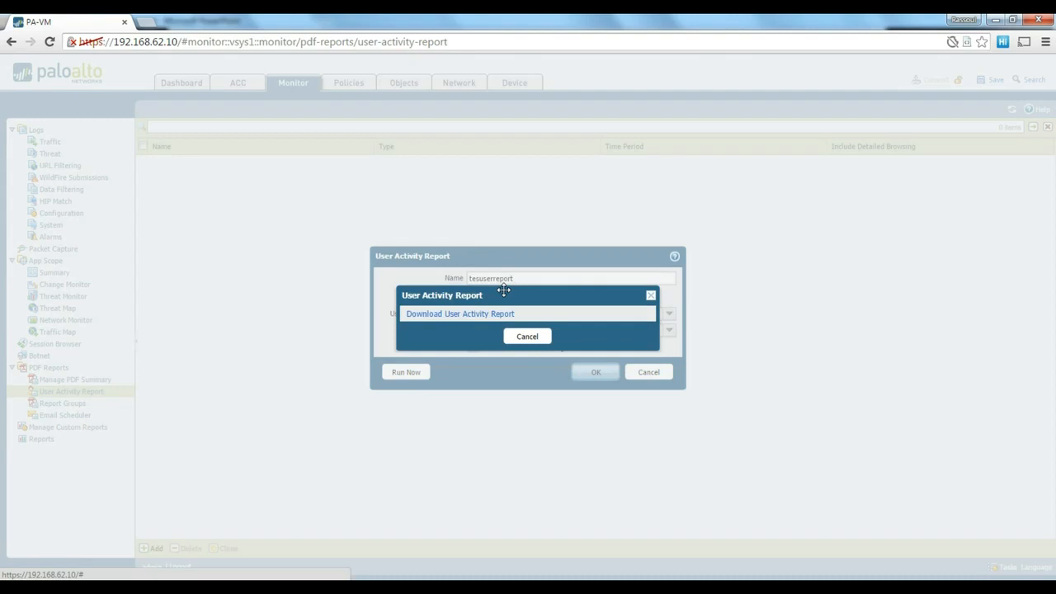
left_click(495, 316)
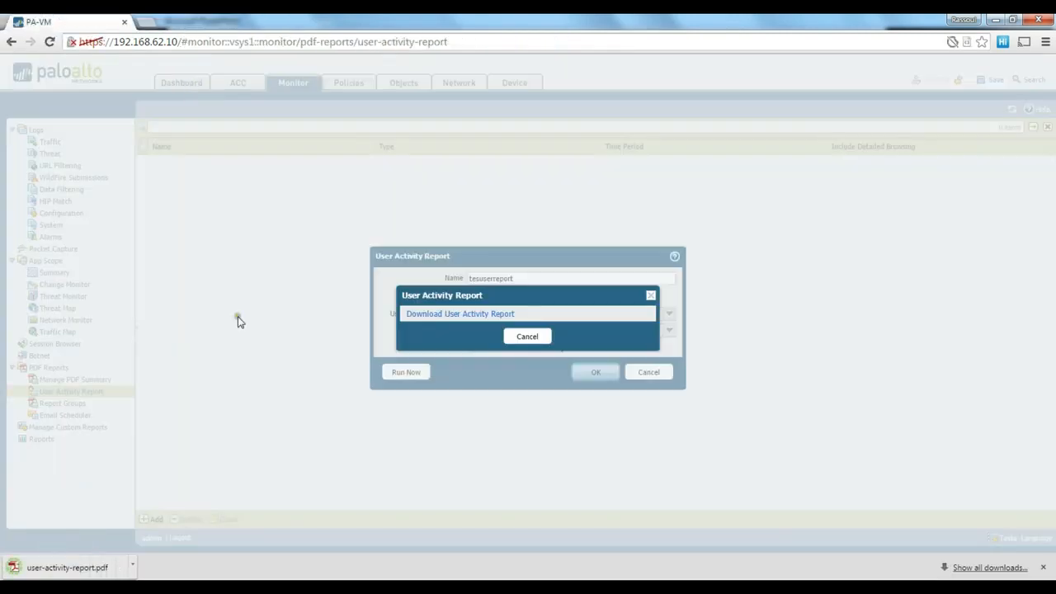
left_click(71, 565)
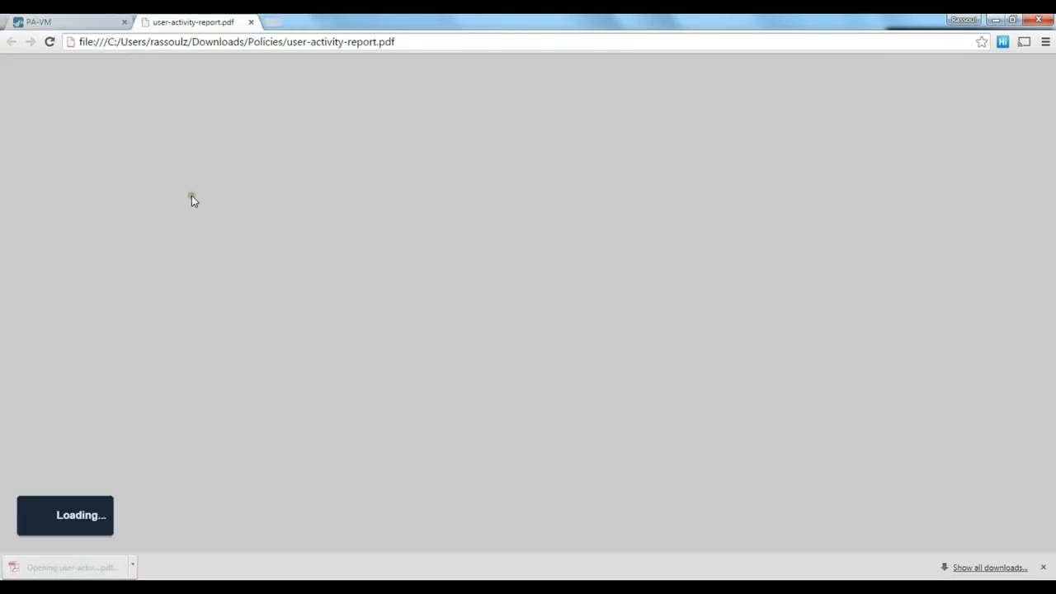
scroll(235, 213, "down", 3)
scroll(281, 243, "down", 15)
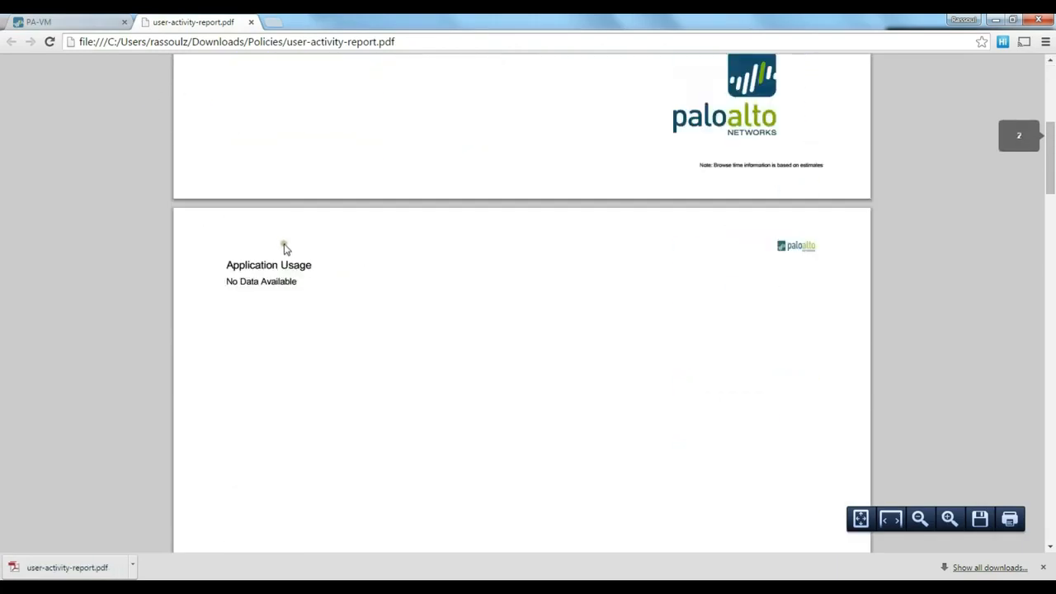
Look over the remaining sections of the first user activity report, through page 6, and return to its contents list
scroll(291, 265, "down", 12)
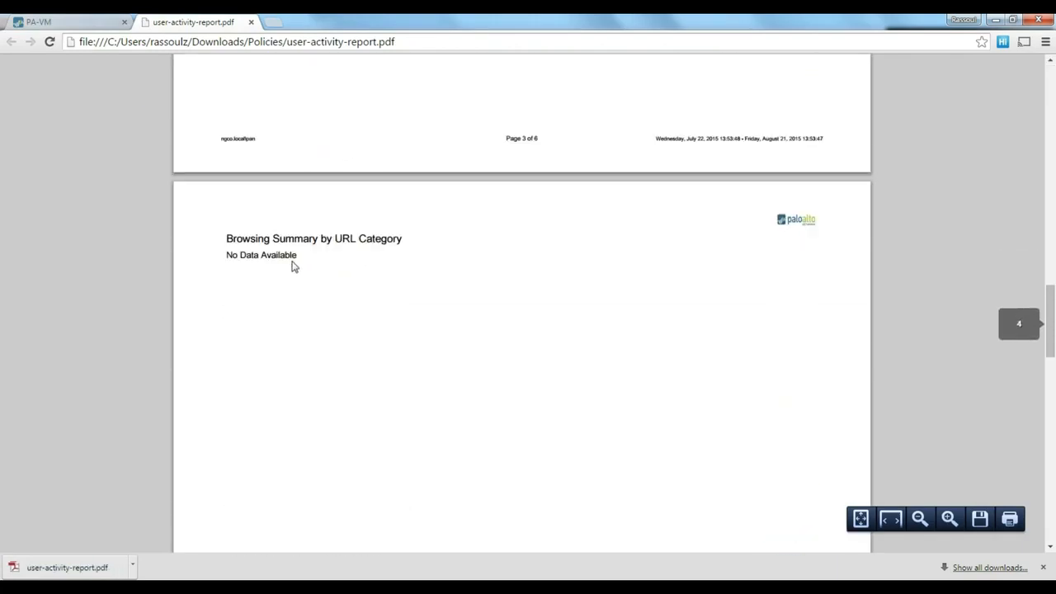
scroll(322, 298, "down", 4)
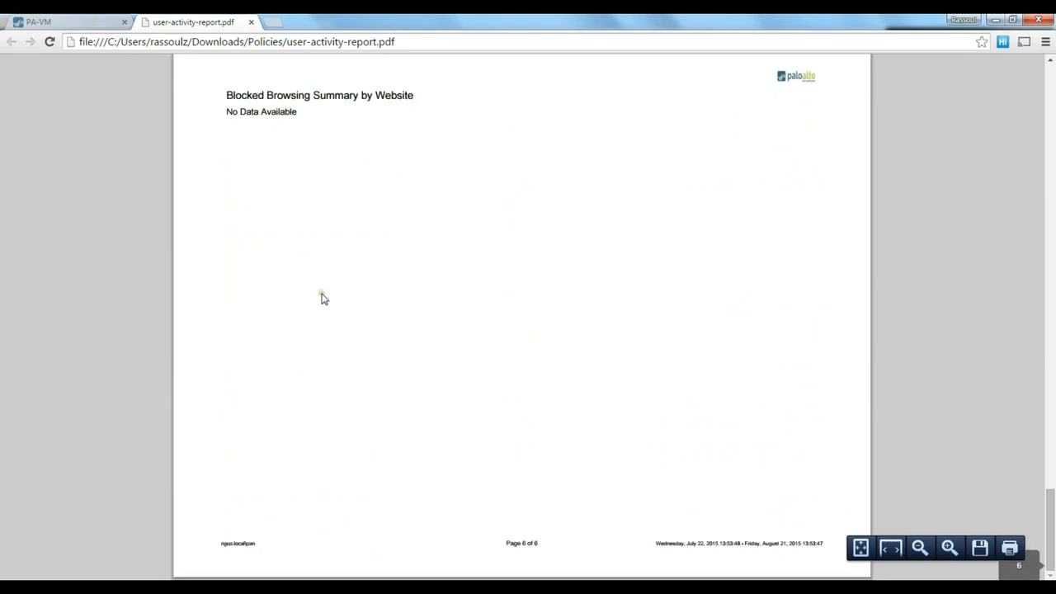
scroll(322, 298, "up", 19)
scroll(323, 298, "up", 18)
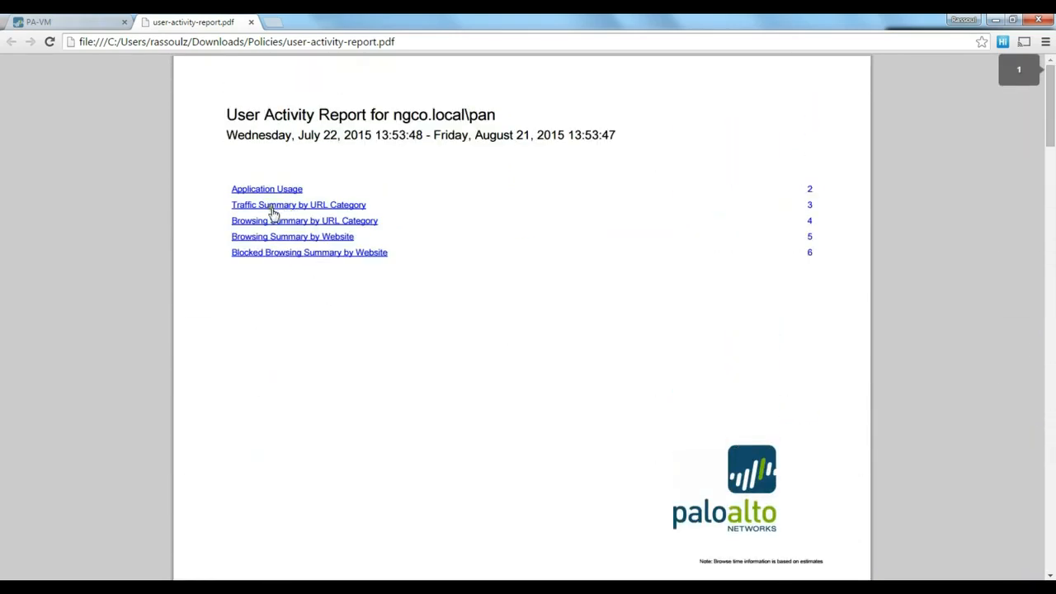
Return to the firewall page, change the report's username to another ngco.local domain user, and save tesuserreport
left_click(72, 25)
left_click(533, 335)
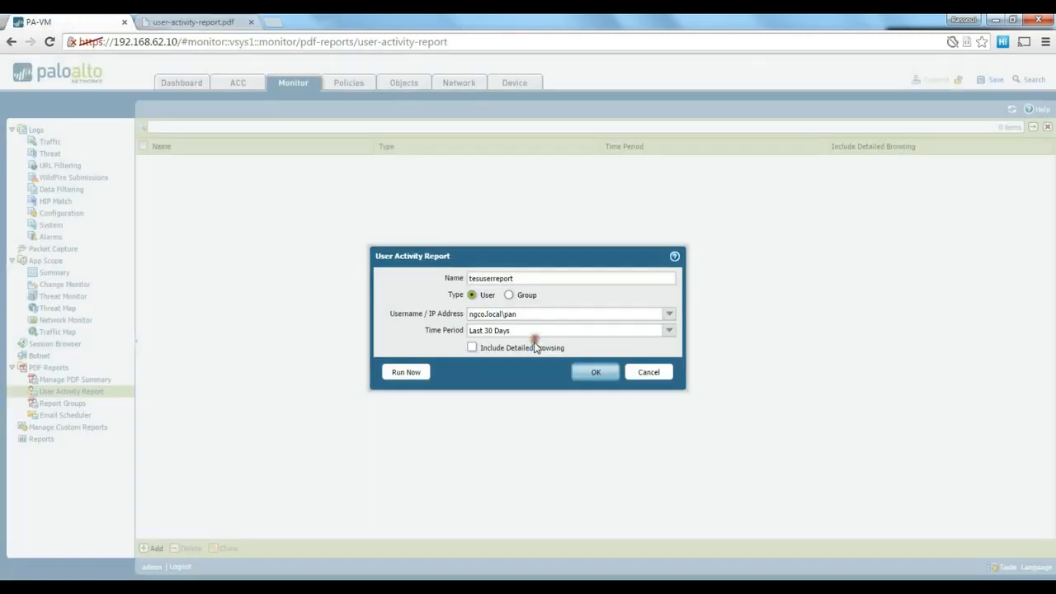
left_click(632, 314)
left_click(625, 315)
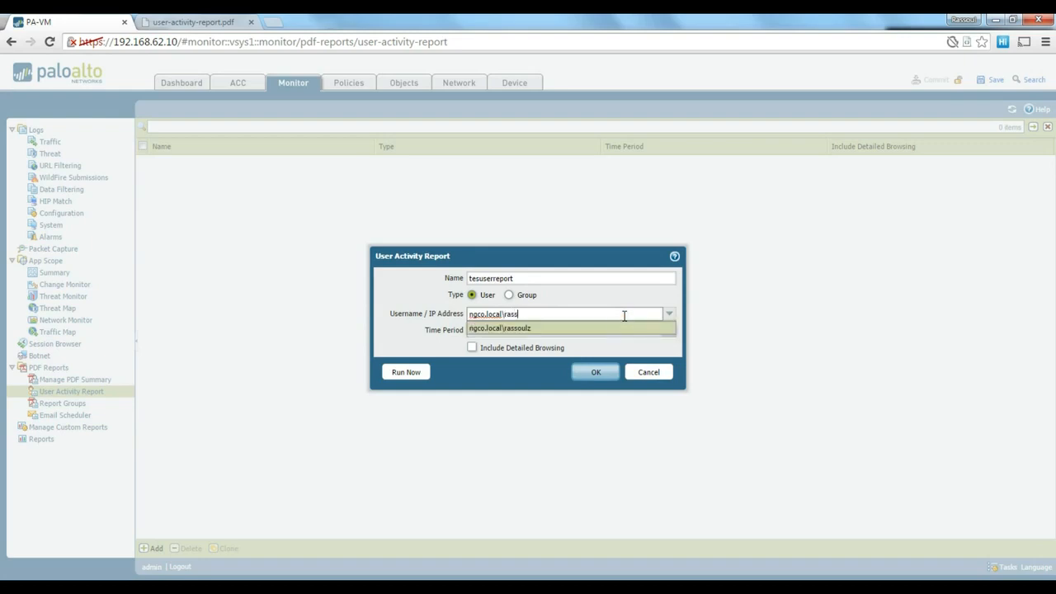
left_click(544, 330)
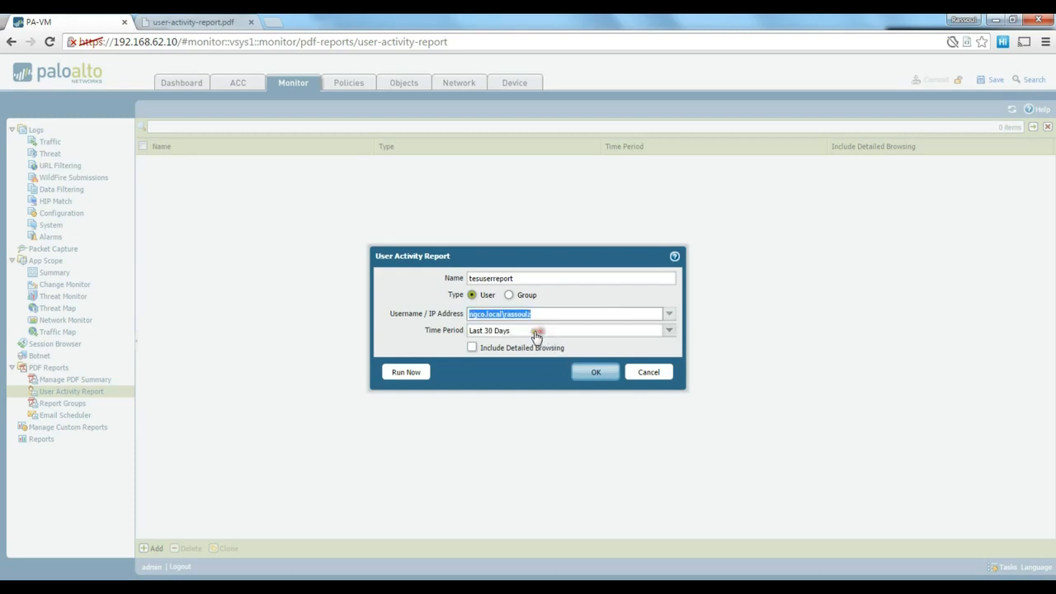
left_click(601, 375)
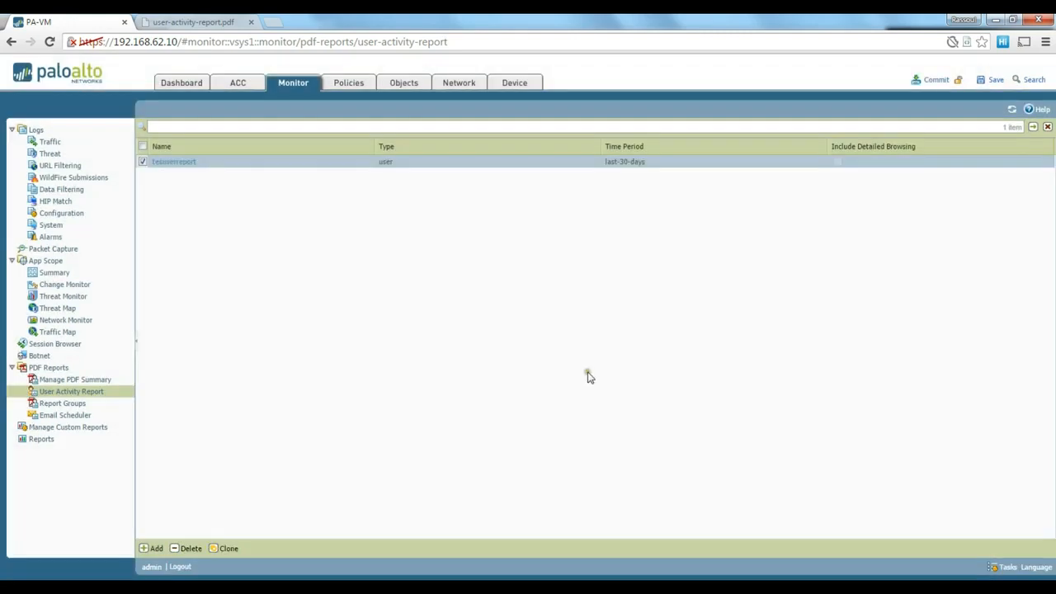
Run the saved tesuserreport immediately, then download and open user-activity-report (1).pdf
left_click(169, 163)
left_click(399, 373)
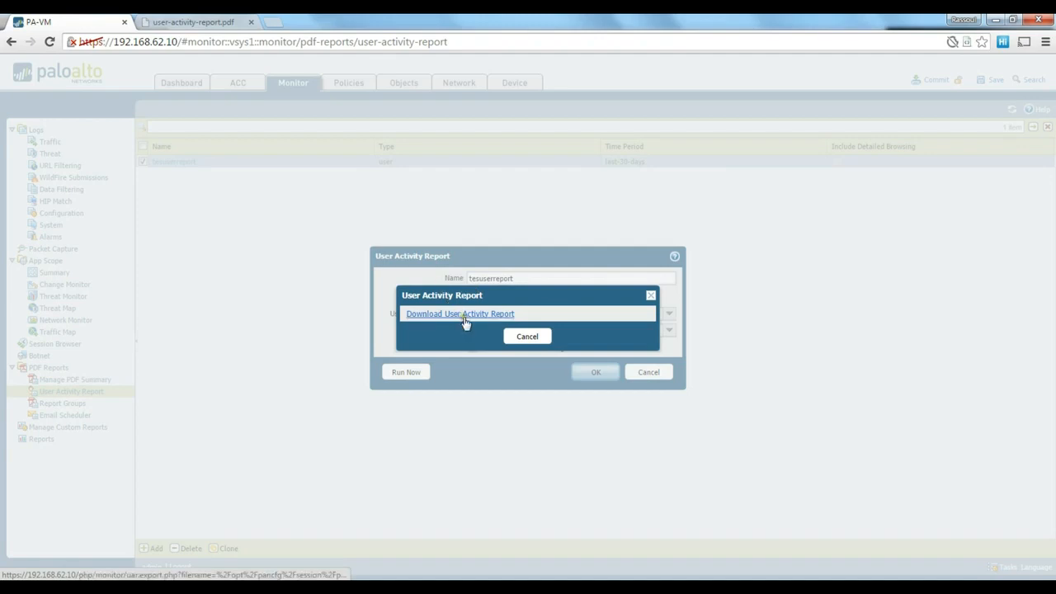
left_click(444, 315)
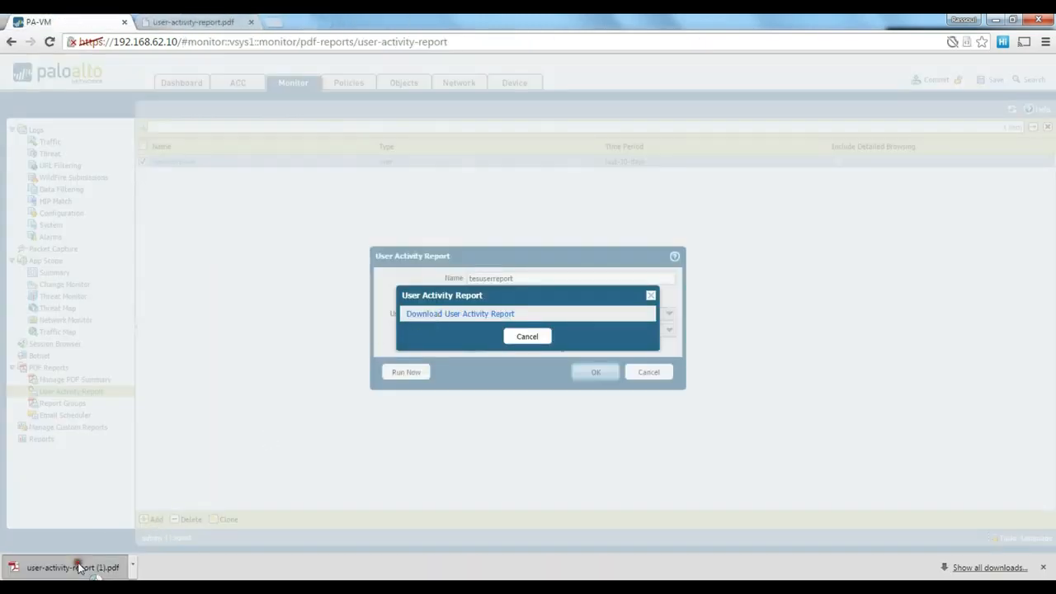
left_click(66, 567)
Examine all six pages of user-activity-report (1).pdf, including the Traffic Summary by URL Category section
scroll(255, 396, "down", 5)
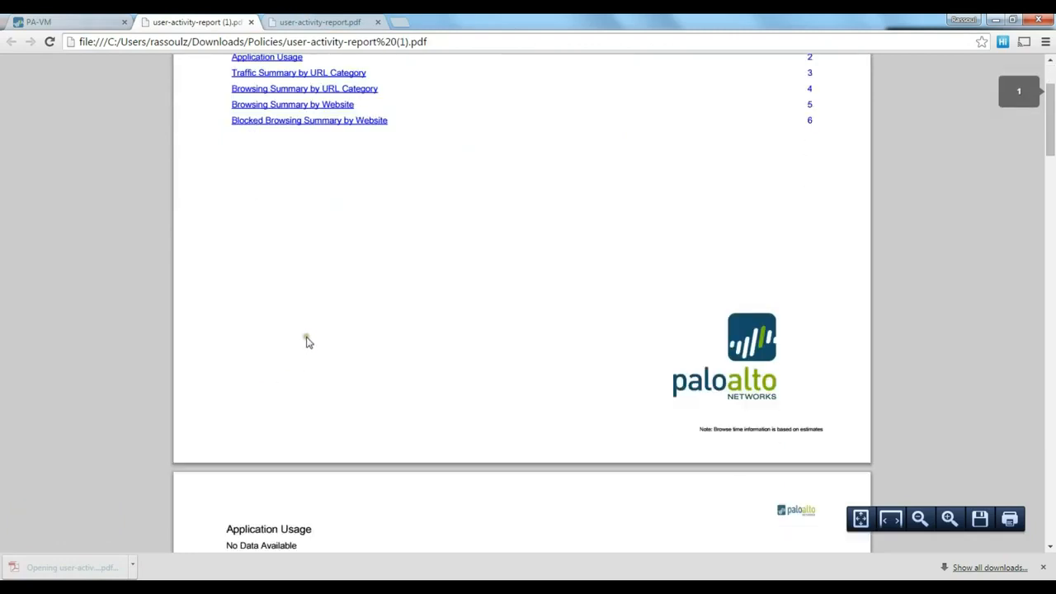
scroll(307, 322, "down", 15)
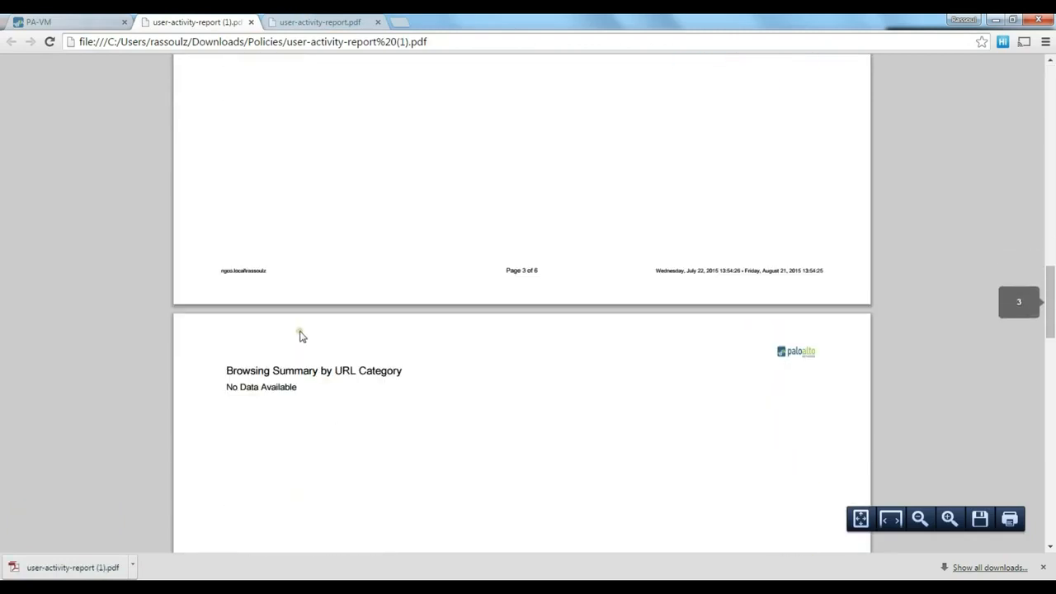
scroll(300, 336, "down", 6)
scroll(302, 334, "up", 8)
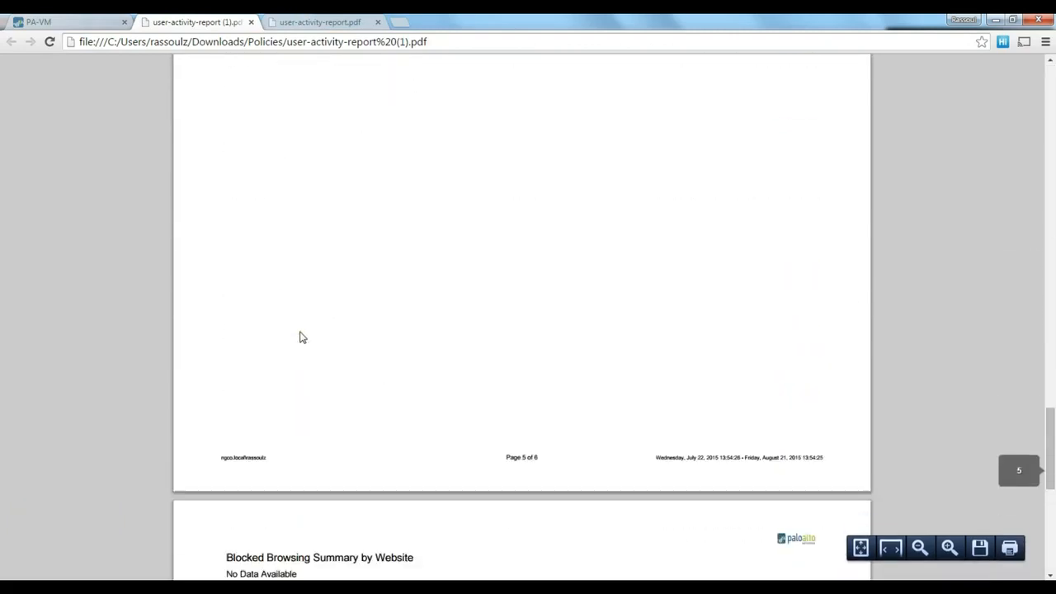
scroll(304, 331, "up", 15)
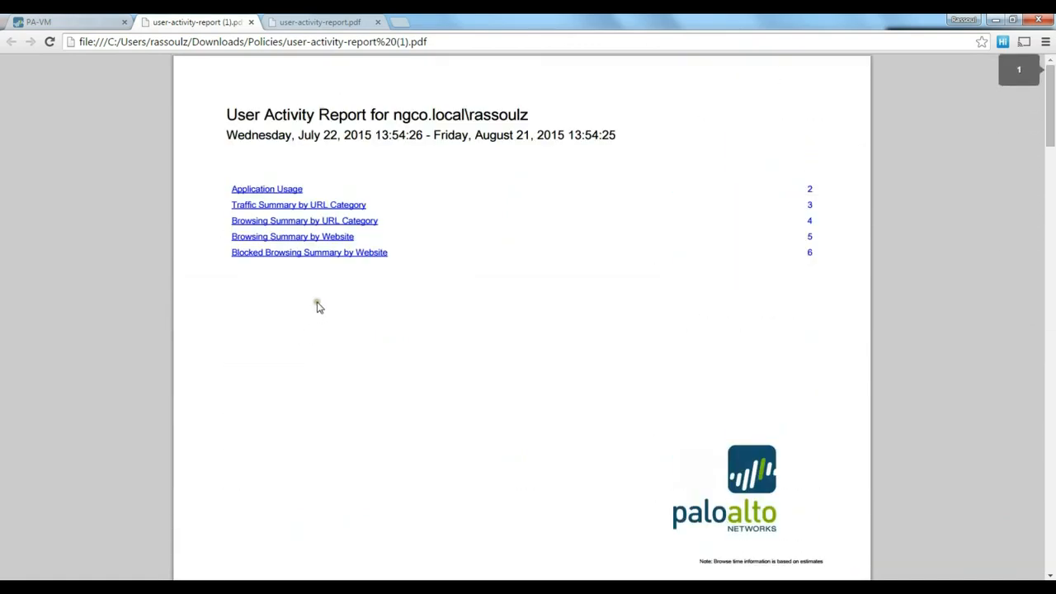
left_click(334, 206)
scroll(318, 275, "down", 4)
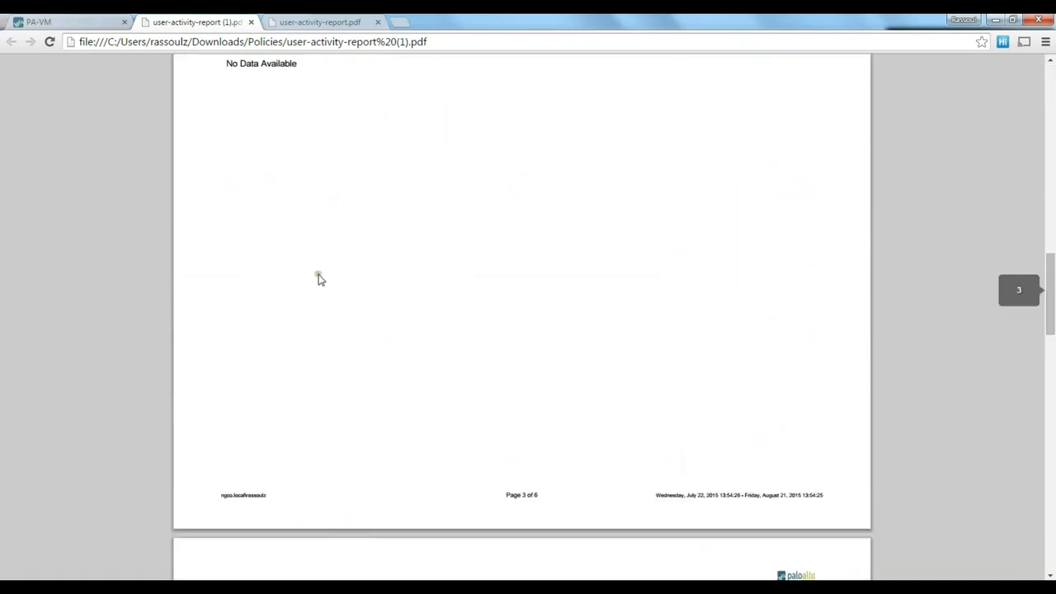
scroll(319, 278, "down", 10)
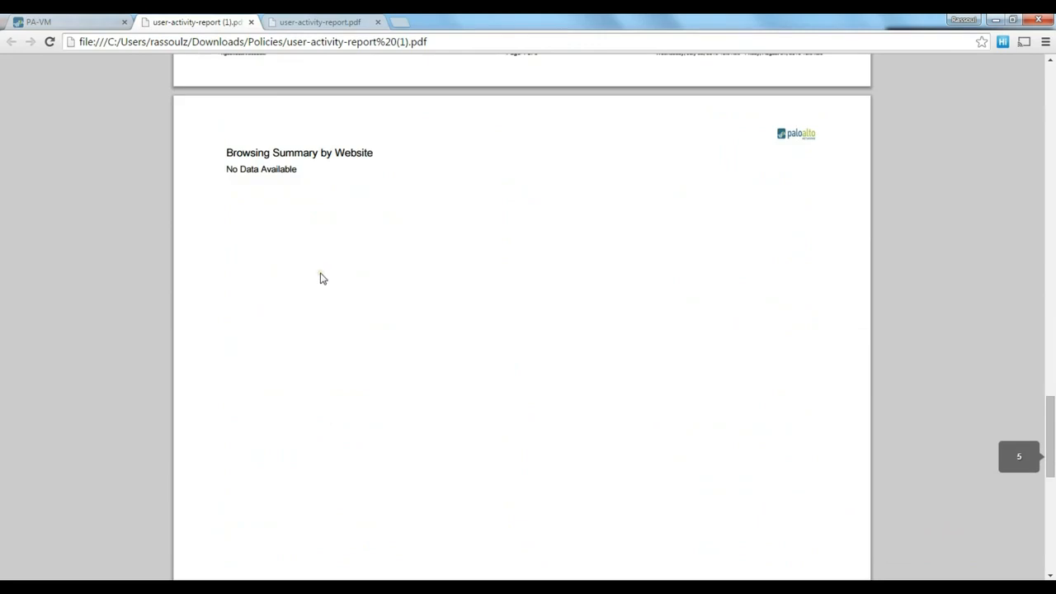
scroll(322, 278, "down", 9)
scroll(322, 276, "up", 15)
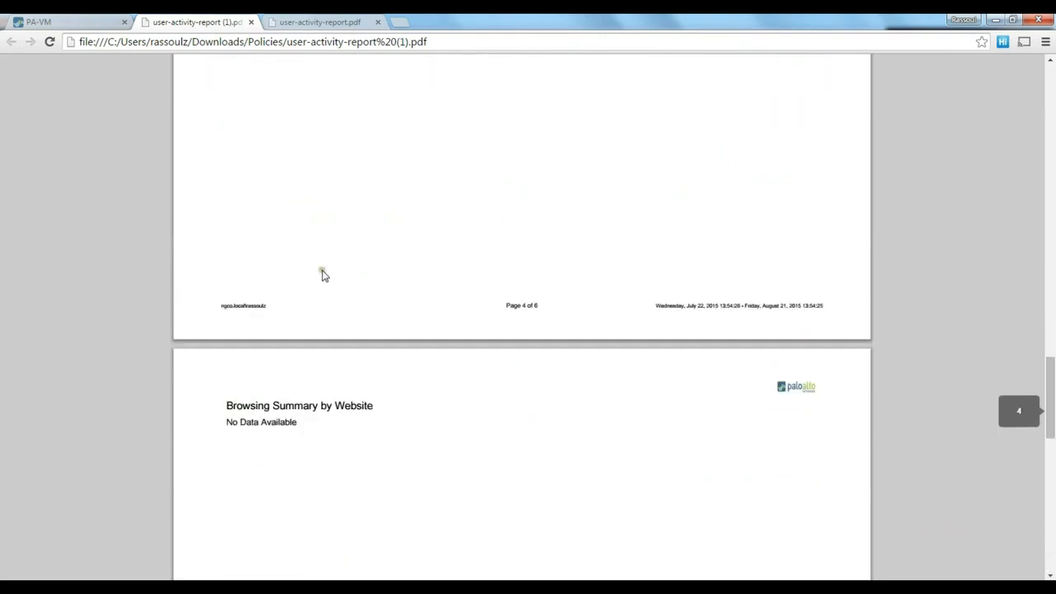
Close user-activity-report (1).pdf and dismiss the report download and settings dialogs
left_click(252, 22)
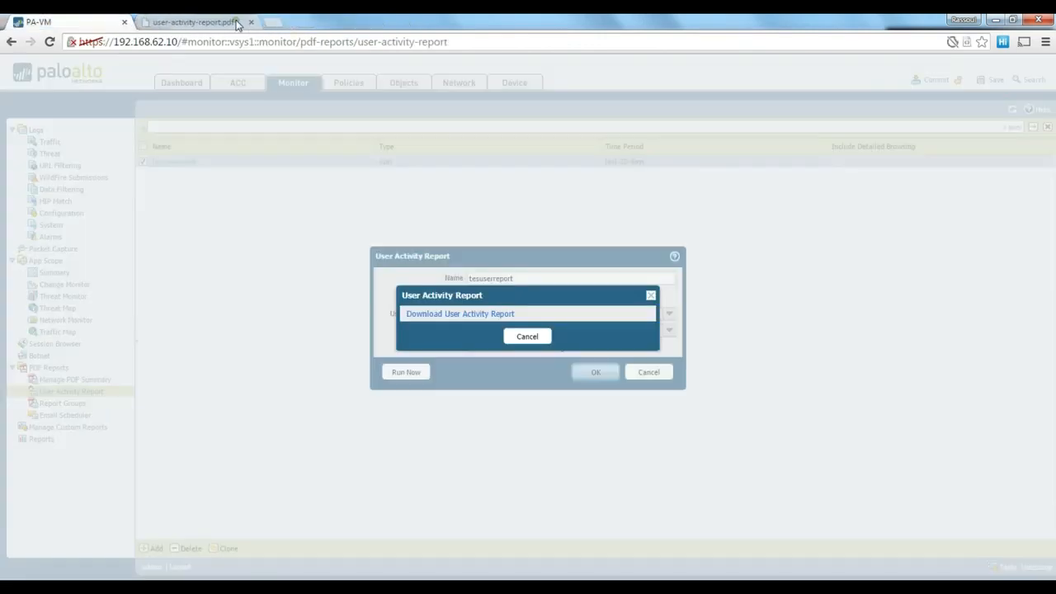
left_click(527, 336)
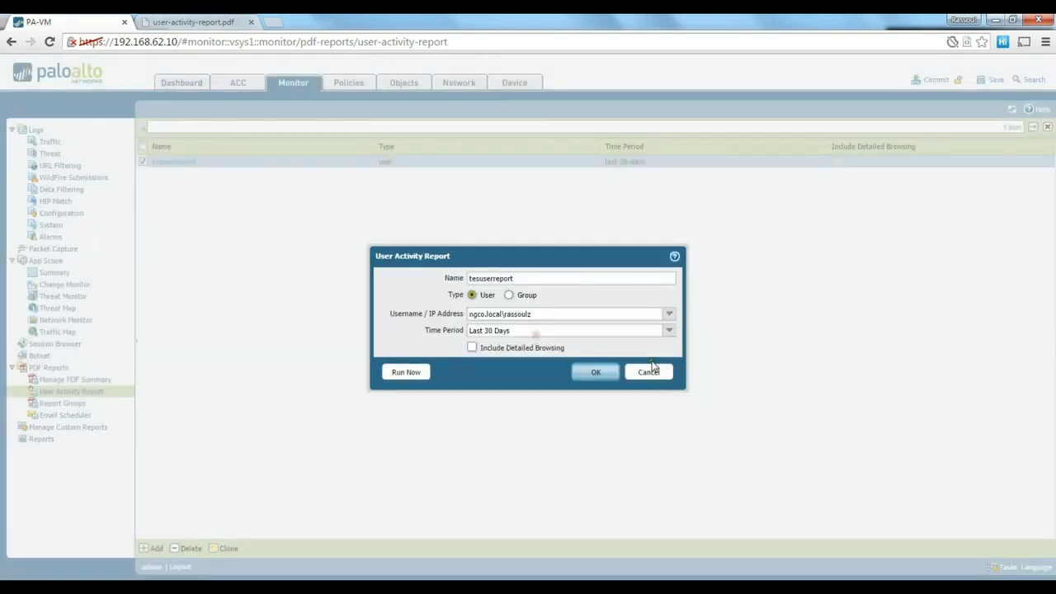
left_click(649, 372)
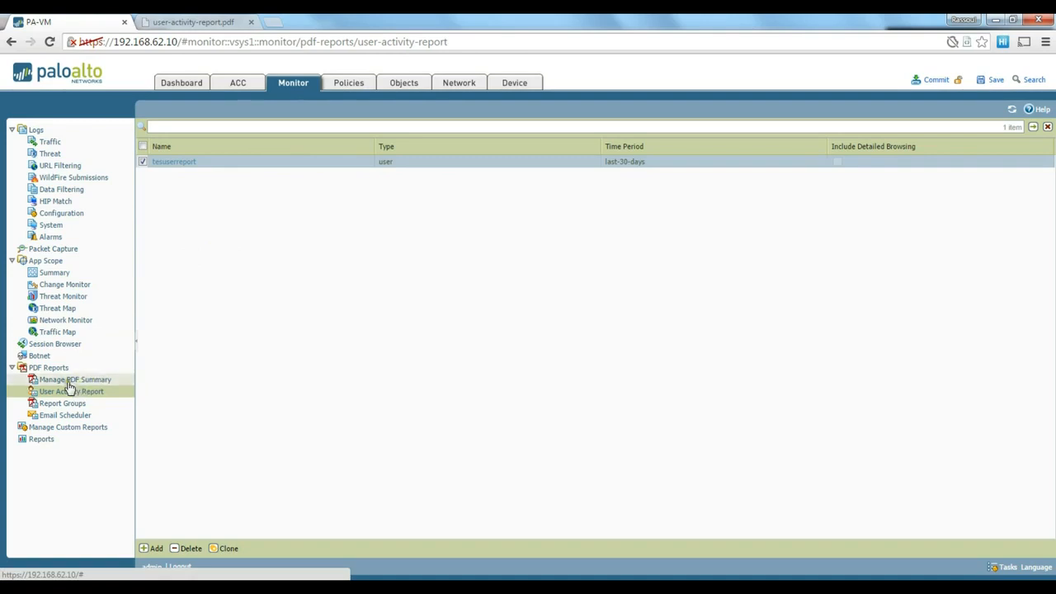
Create a custom report named testreport with the time frame Last 30 Days
left_click(88, 432)
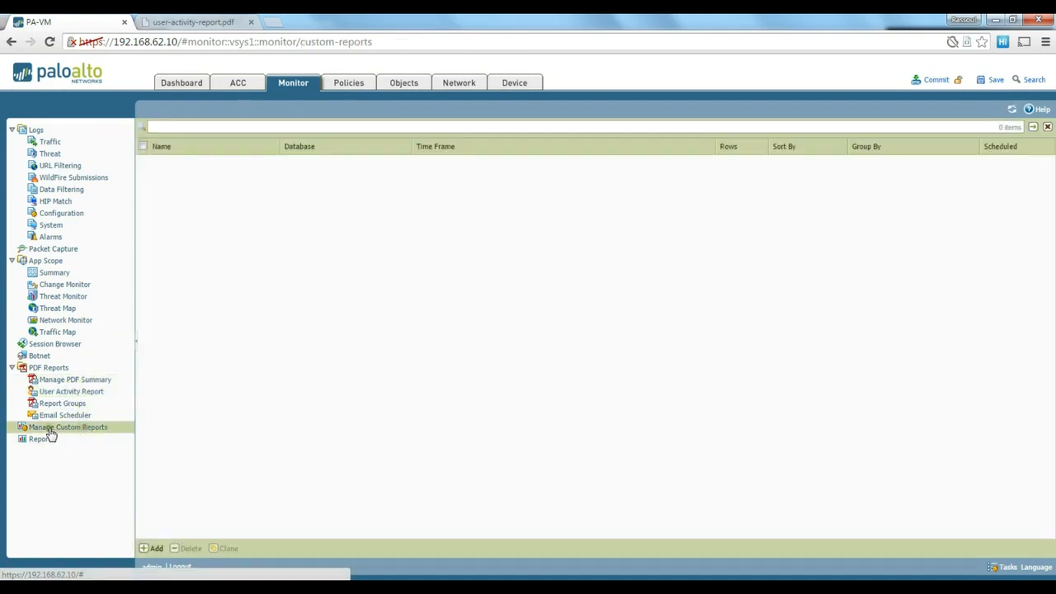
left_click(153, 550)
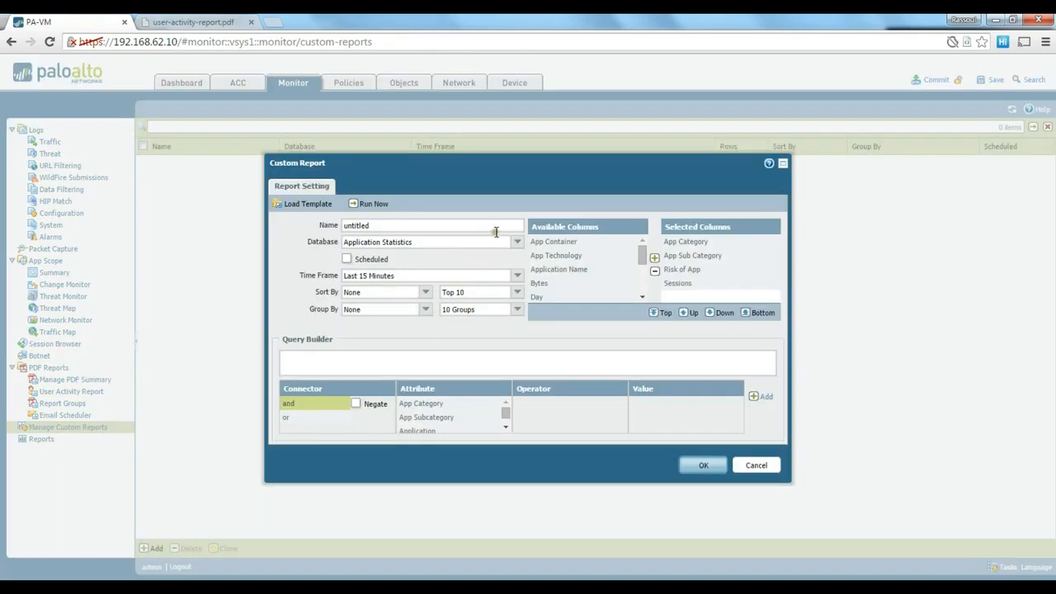
left_click_drag(464, 229, 322, 231)
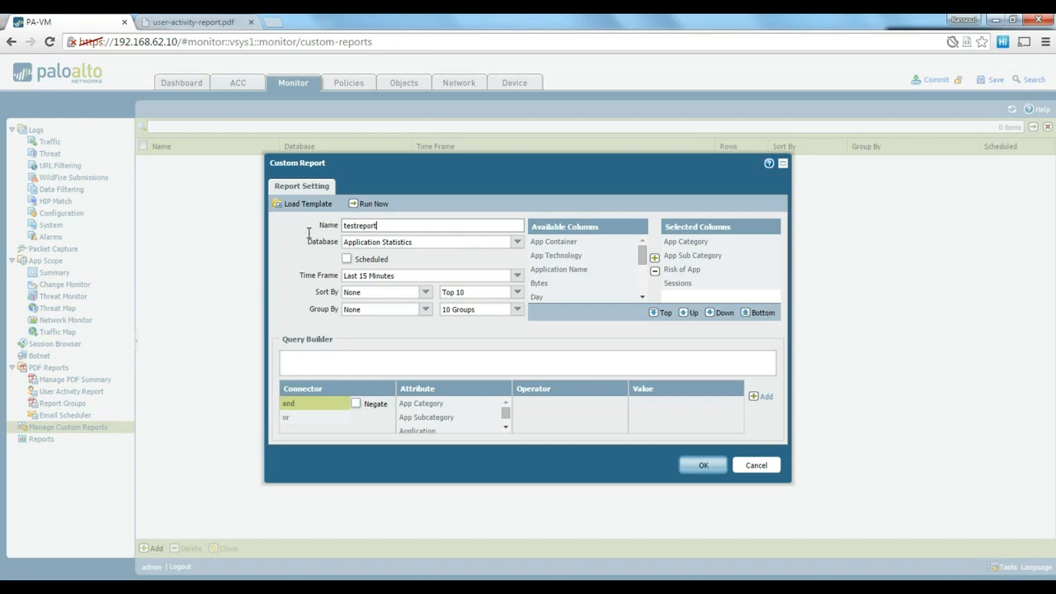
left_click(518, 282)
left_click(375, 403)
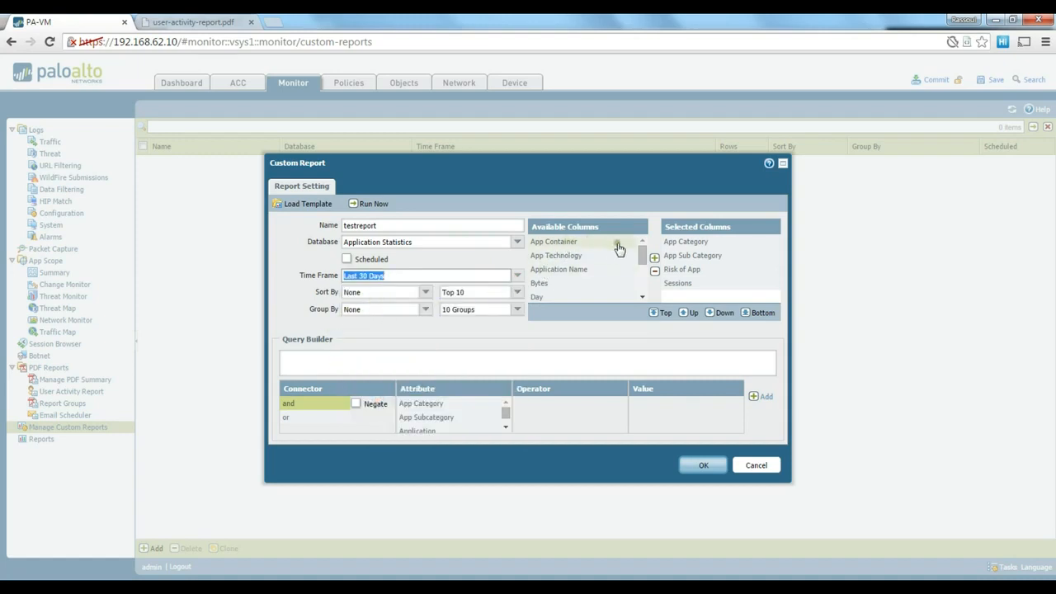
Add App Technology, Application Name and Bytes to the selected columns of the Application Statistics report
left_click(566, 256)
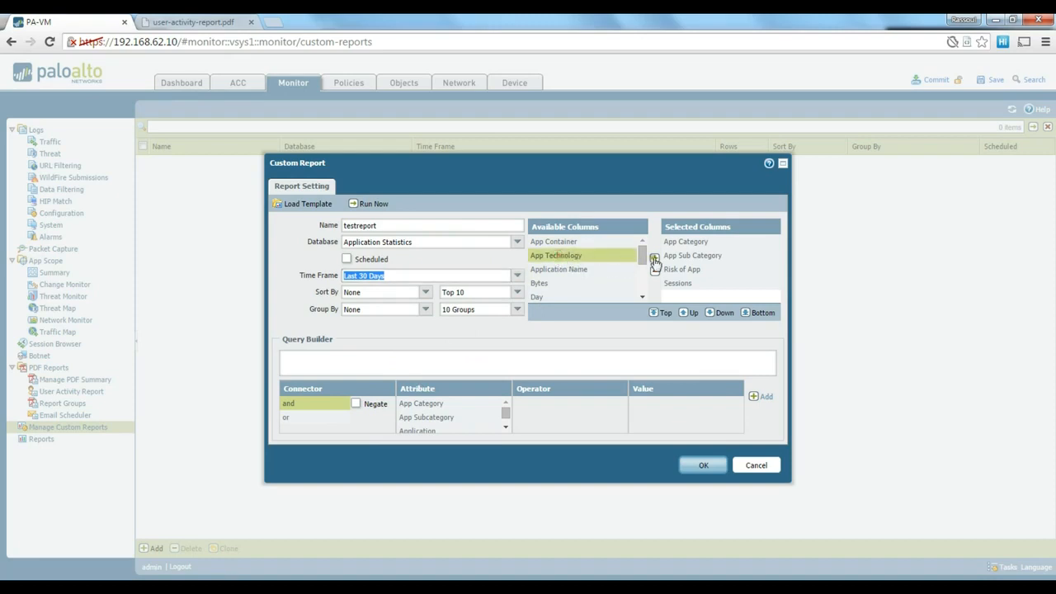
left_click(654, 258)
left_click(615, 256)
left_click(653, 258)
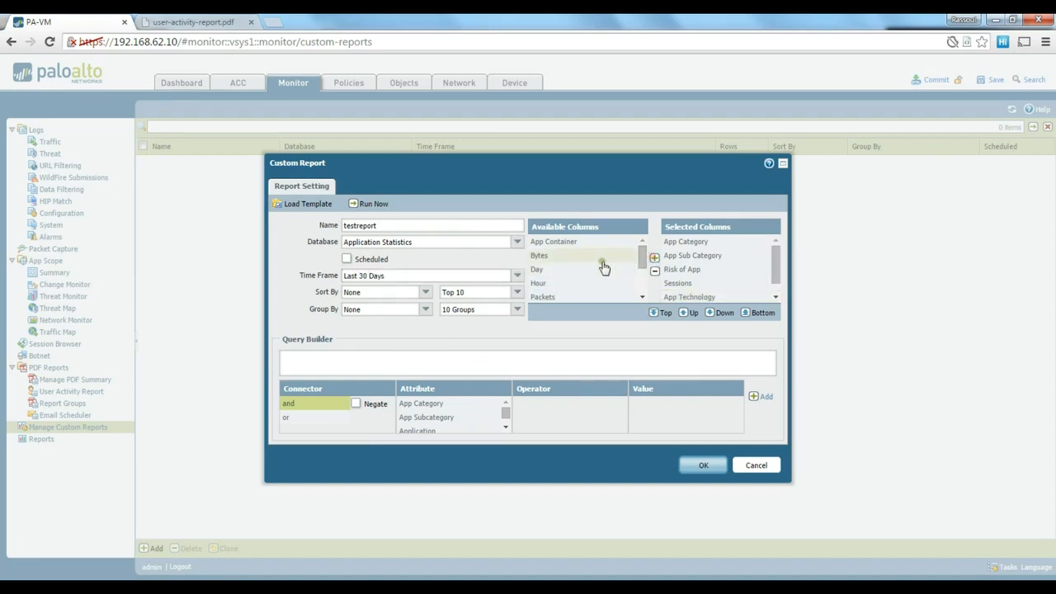
left_click_drag(642, 261, 644, 289)
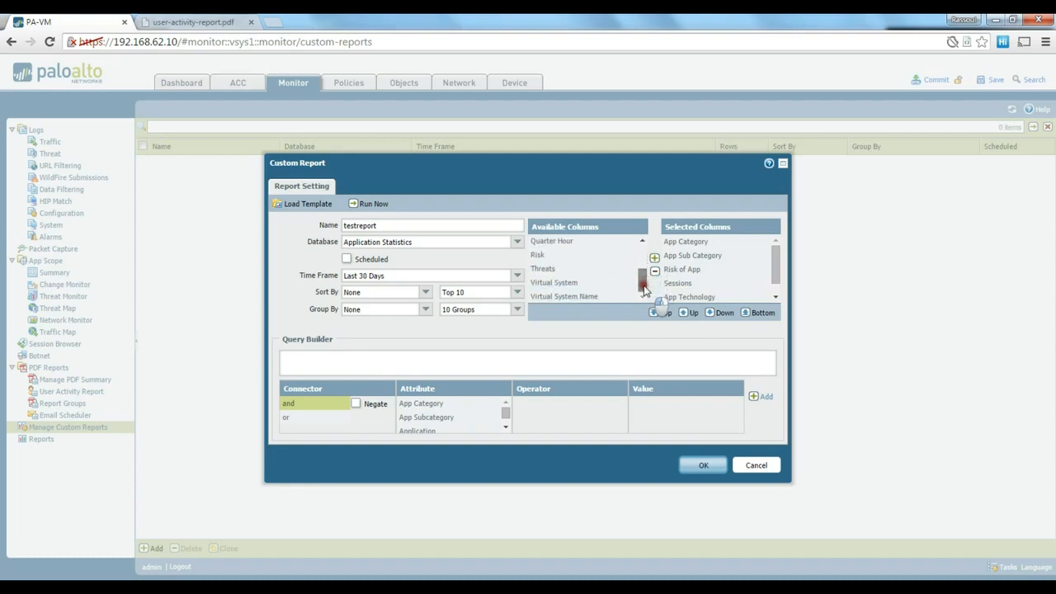
left_click_drag(642, 277, 643, 249)
left_click(554, 255)
left_click(655, 258)
mouse_move(776, 262)
left_mouse_down()
mouse_move(790, 295)
mouse_move(779, 241)
mouse_move(778, 276)
left_mouse_up()
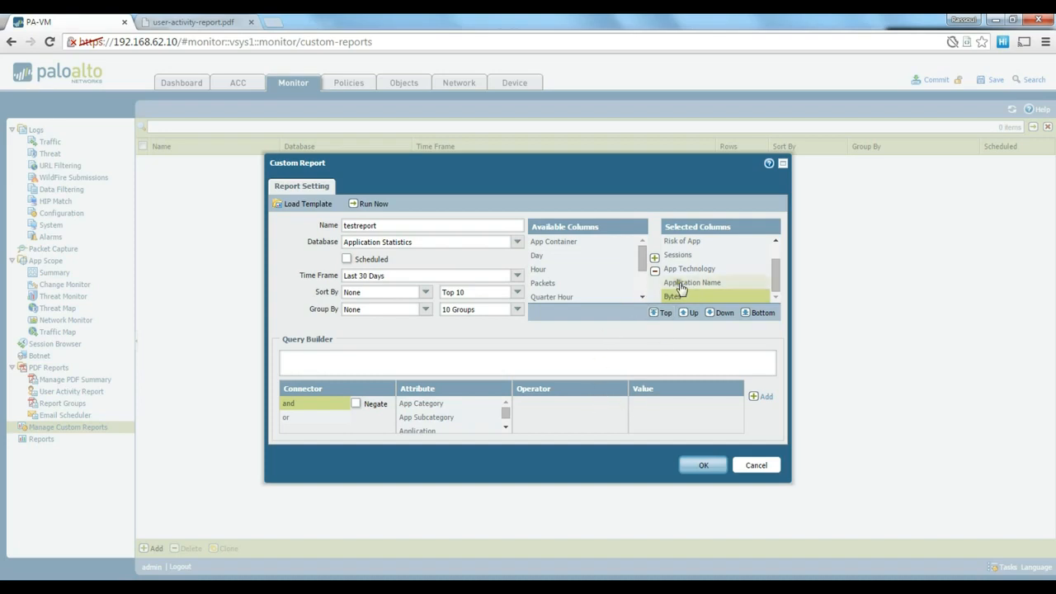
Set the report's database to the detailed Traffic log and add the Action column
left_click(516, 245)
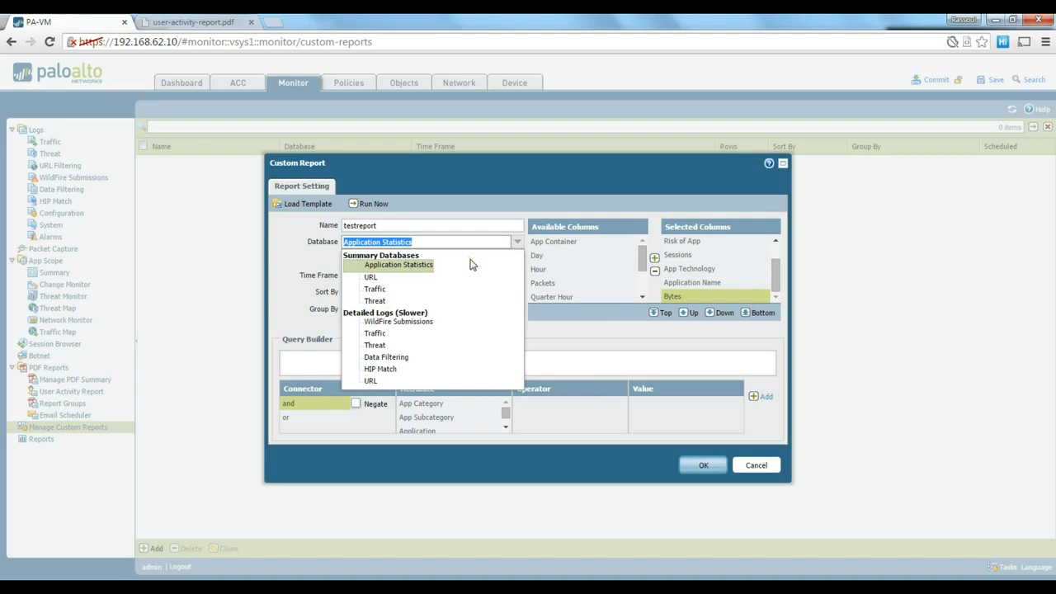
left_click(376, 333)
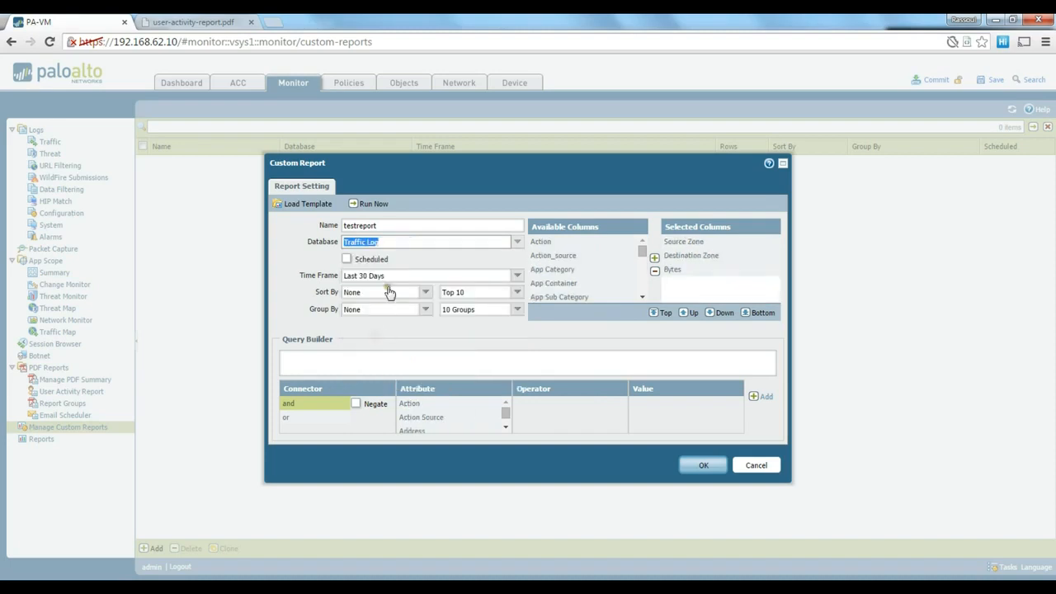
left_click(555, 242)
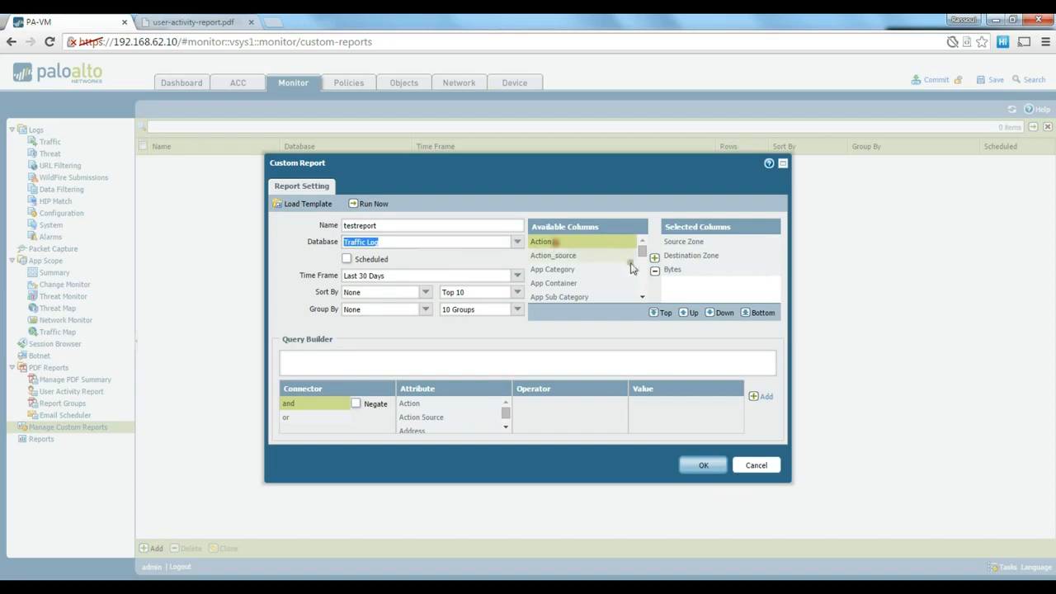
left_click(655, 257)
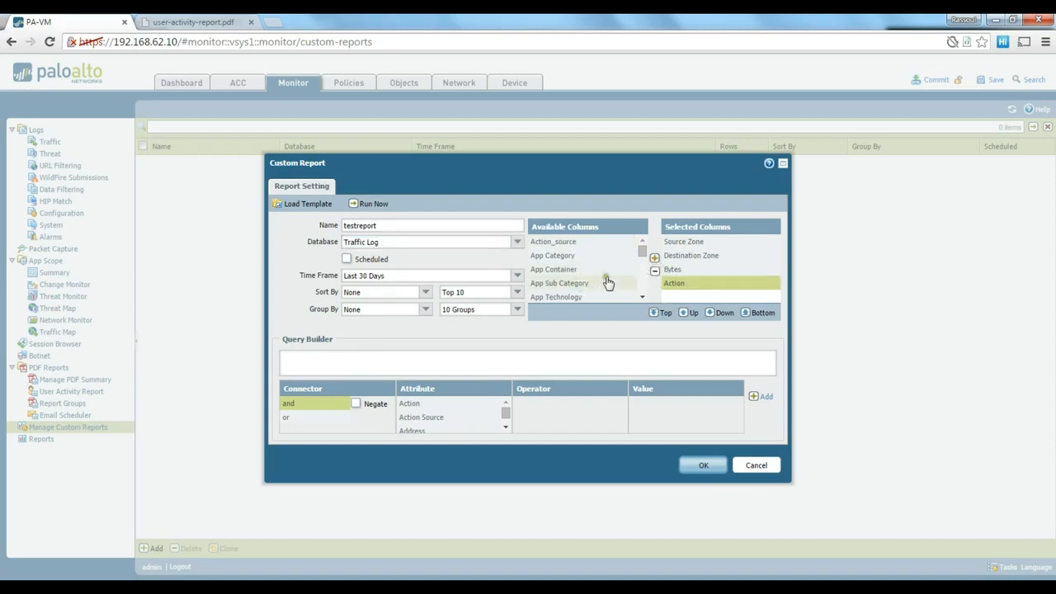
Add the Application, Bytes Received, Bytes Sent and Destination Country columns to testreport
scroll(644, 260, "down", 1)
left_click(567, 275)
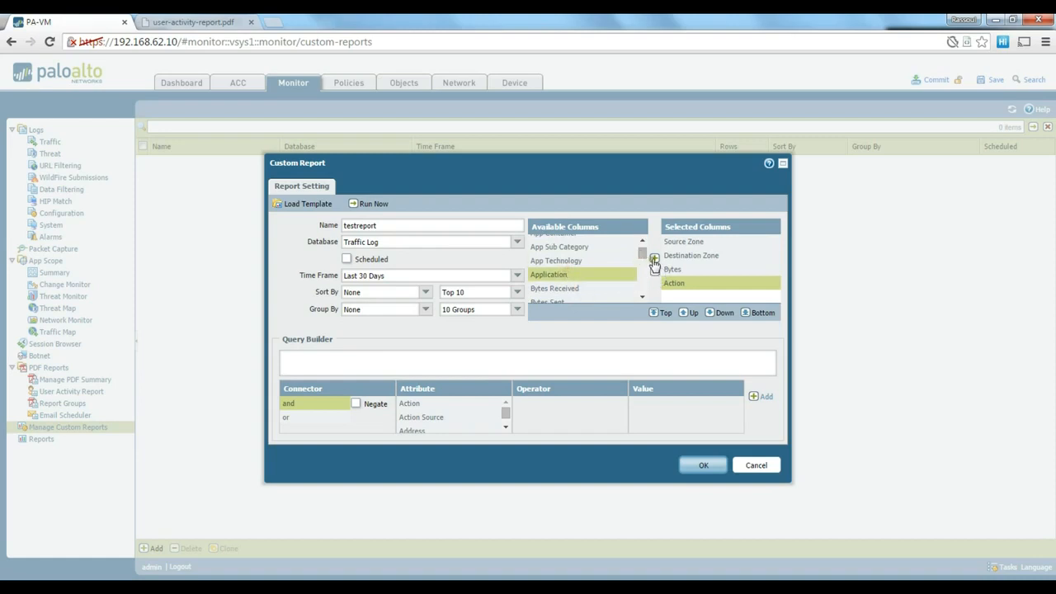
left_click(655, 257)
left_click(596, 274)
left_click(655, 258)
left_click(588, 275)
left_click(654, 258)
left_click(642, 297)
left_click(642, 297)
left_click(579, 251)
left_click(654, 257)
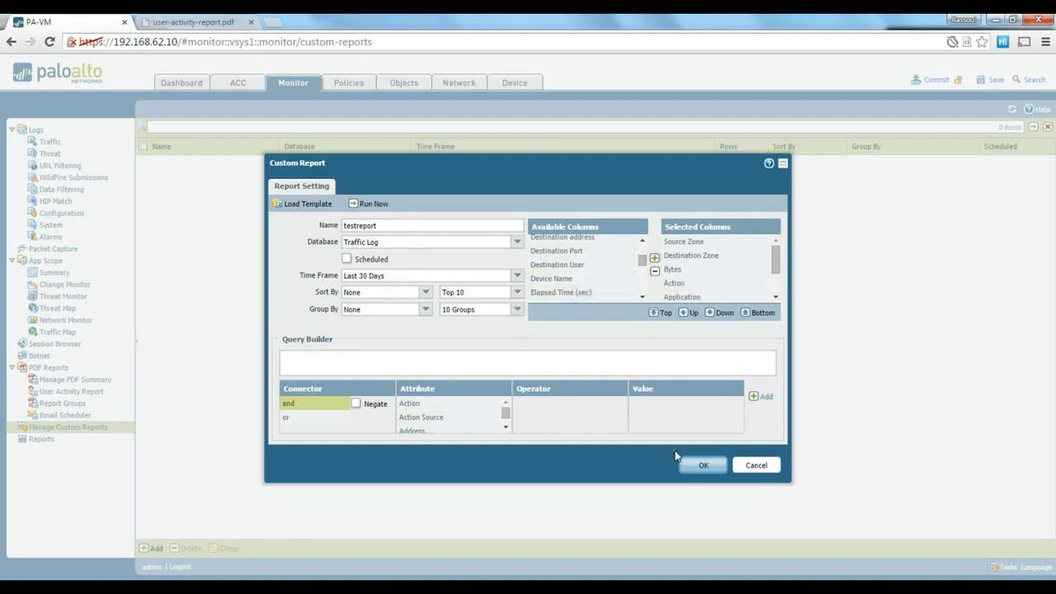
Run testreport immediately and look through all of its result rows
left_click(371, 204)
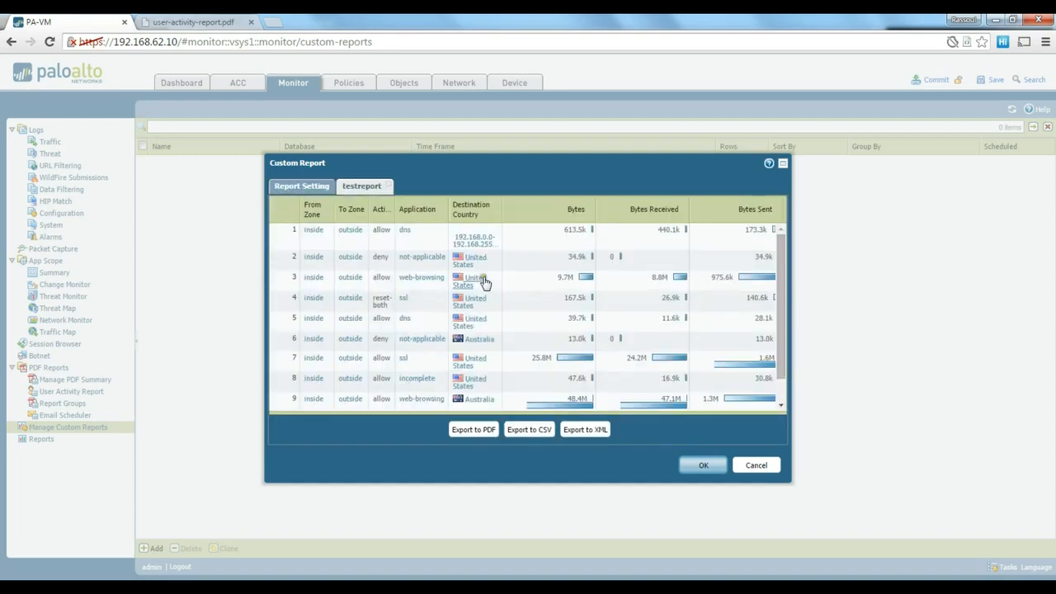
scroll(431, 283, "down", 1)
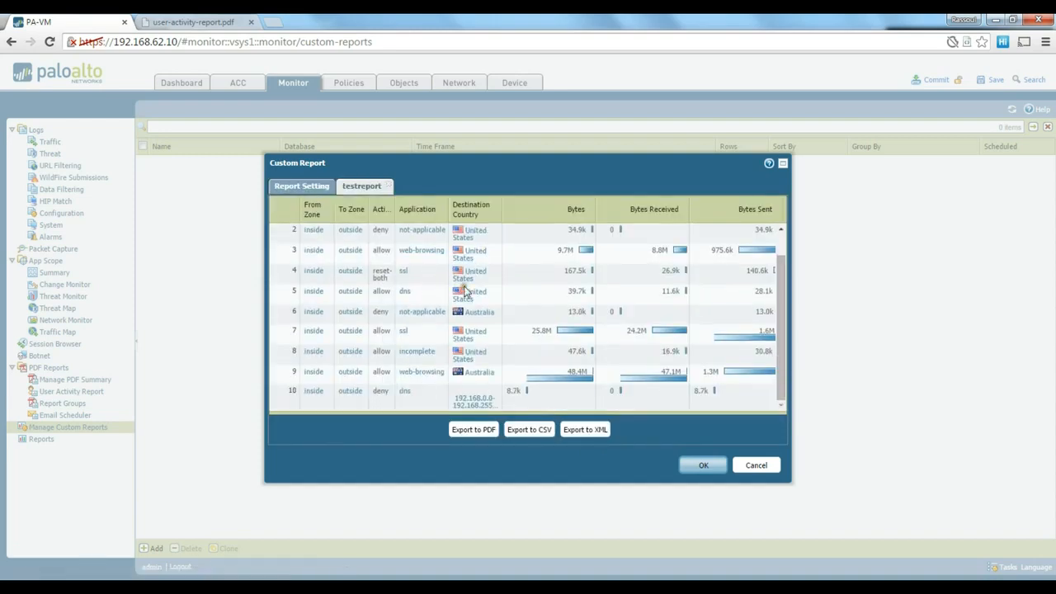
View the testreport results as an exported PDF and save the custom report
scroll(522, 389, "up", 1)
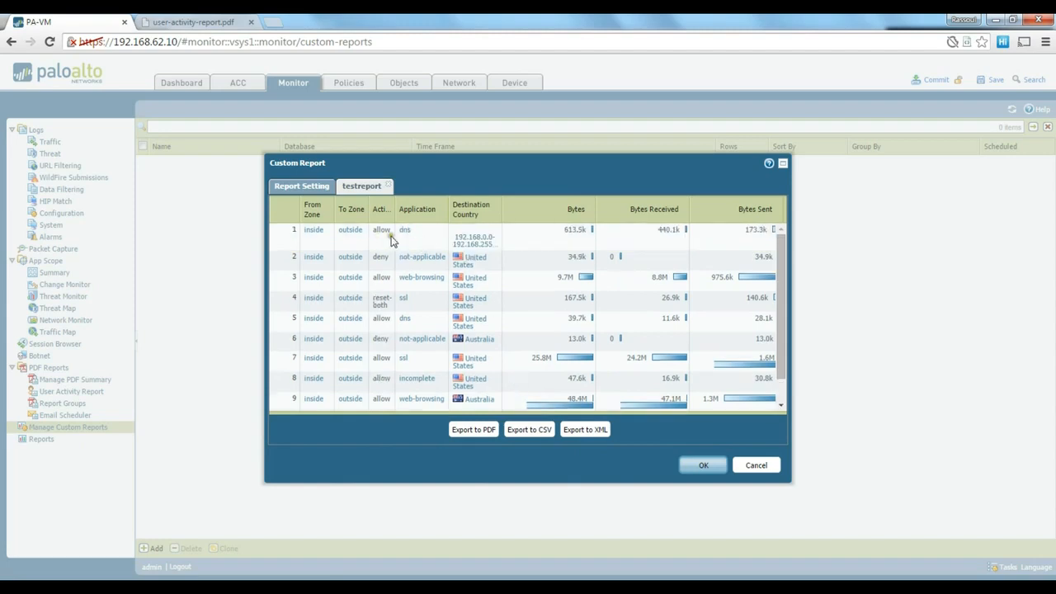
scroll(505, 284, "down", 1)
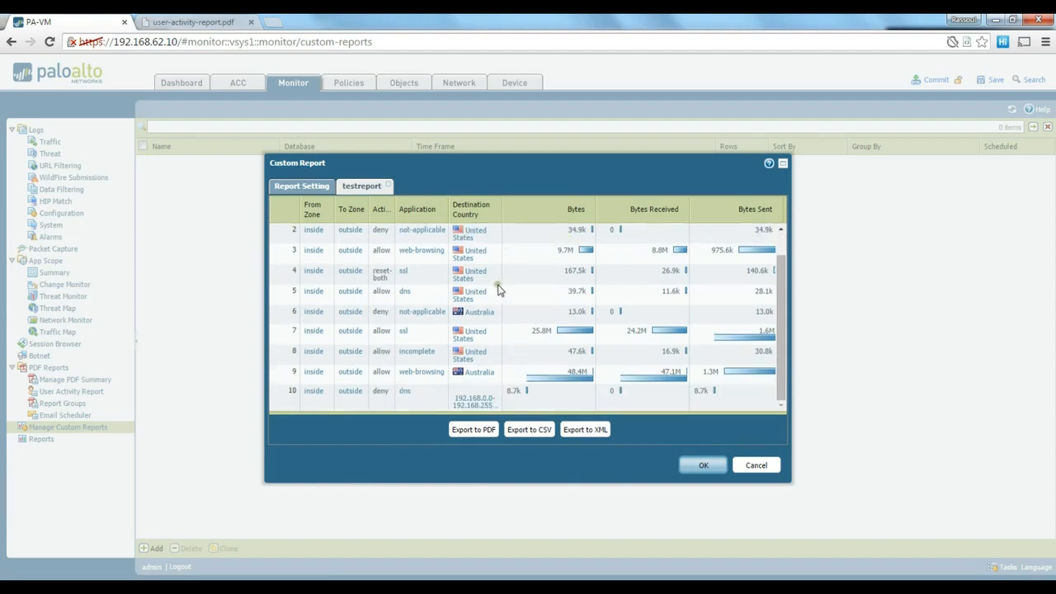
scroll(474, 294, "up", 1)
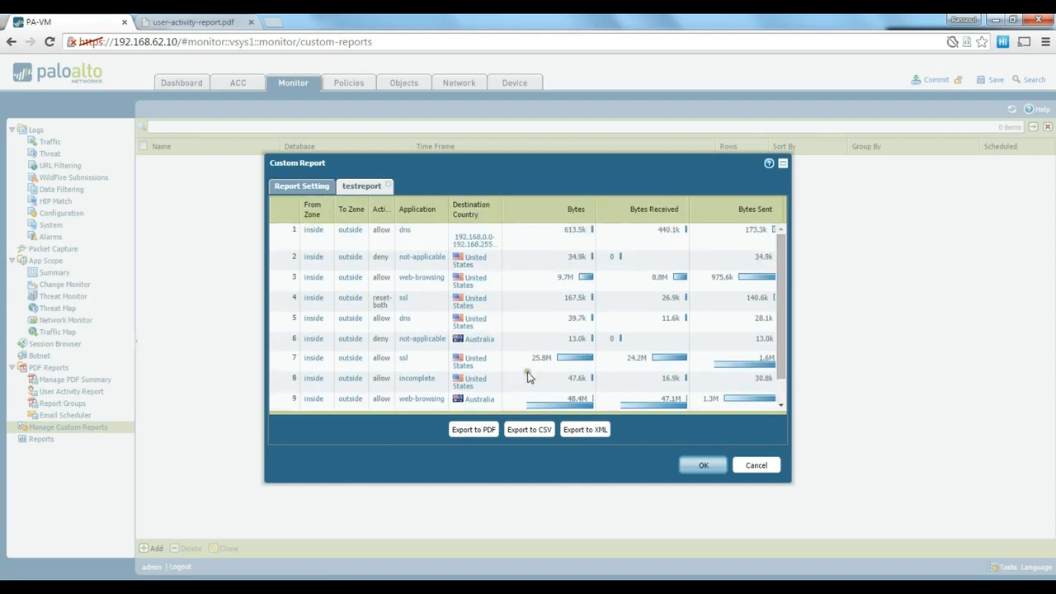
left_click(473, 431)
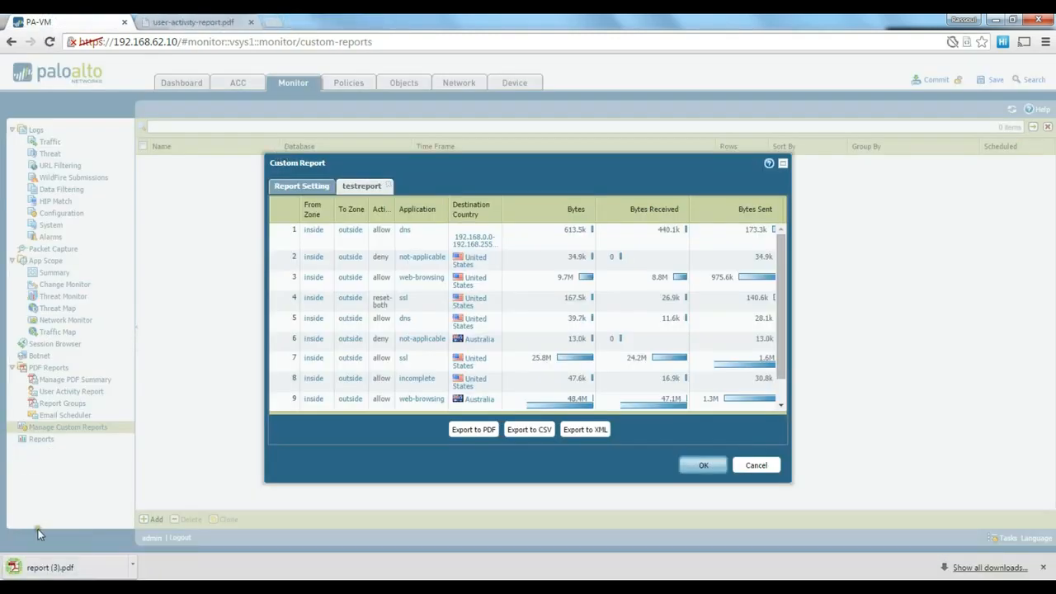
left_click(56, 573)
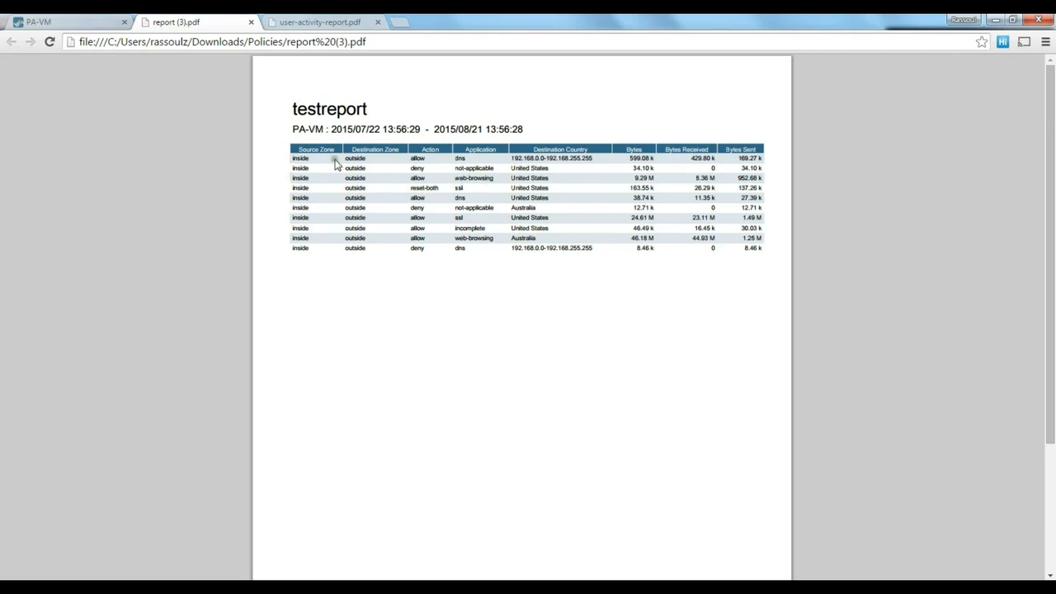
left_click(84, 24)
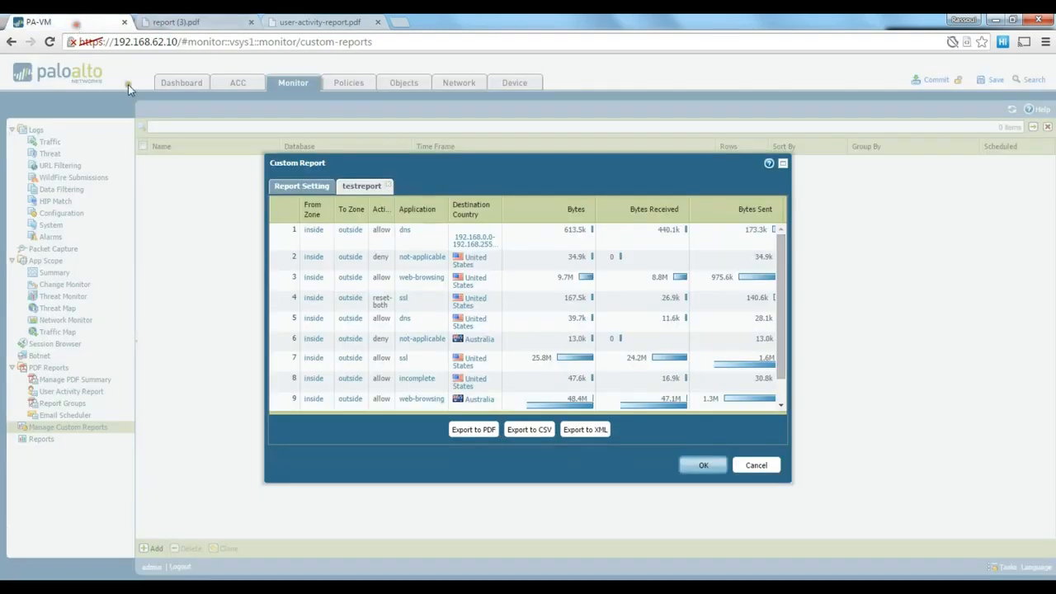
left_click(720, 470)
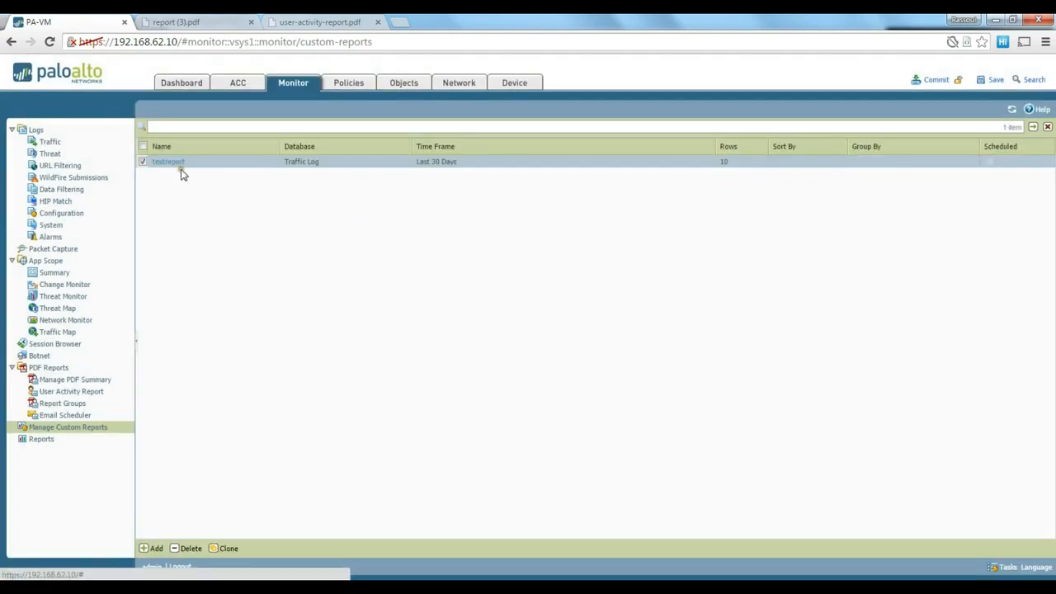
Look at the settings of a new email scheduler entry and close it without creating one
left_click(73, 417)
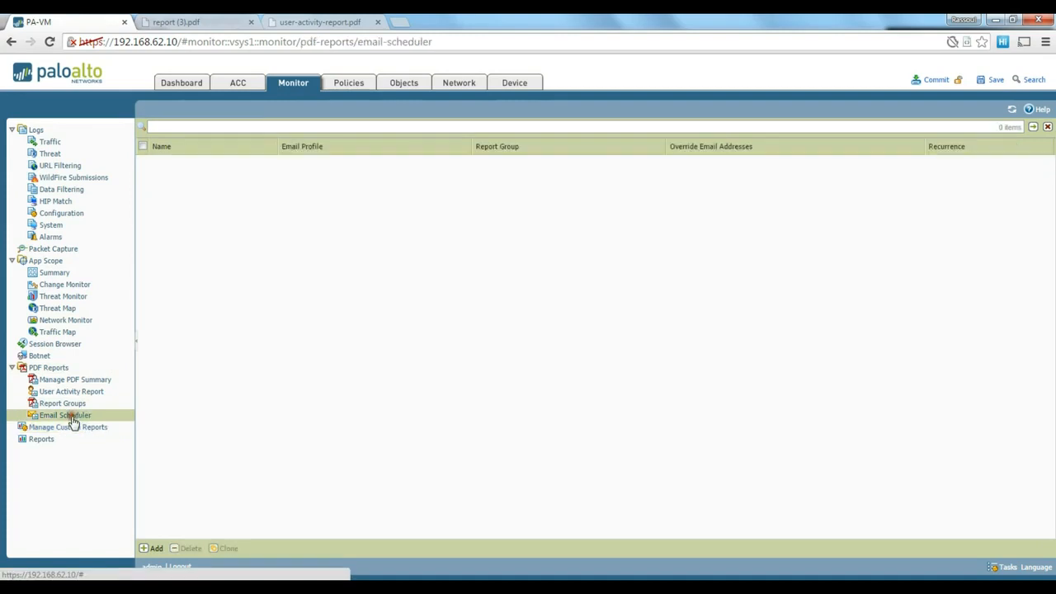
left_click(153, 549)
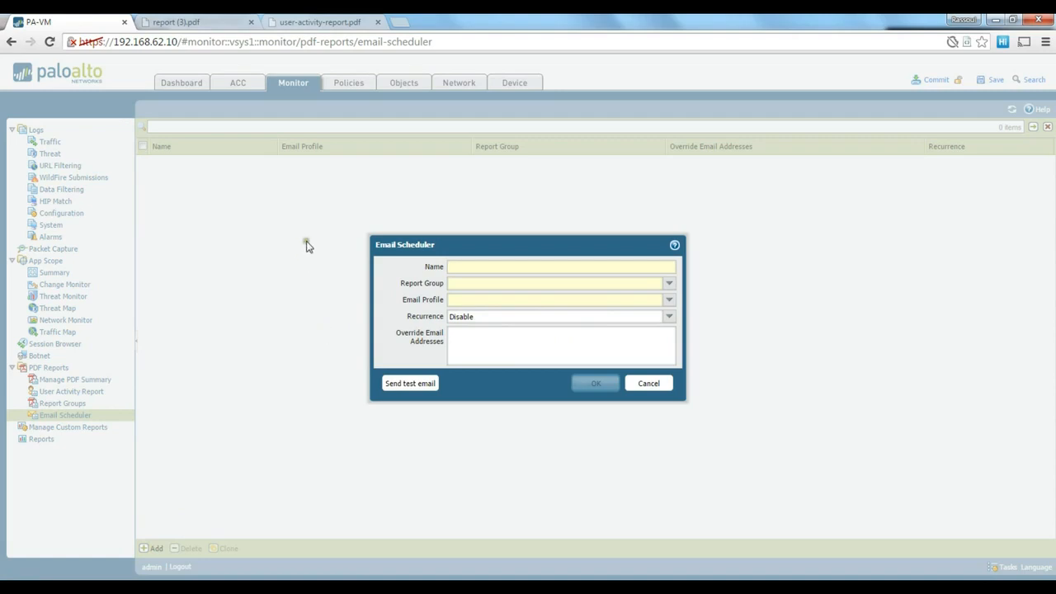
left_click(649, 383)
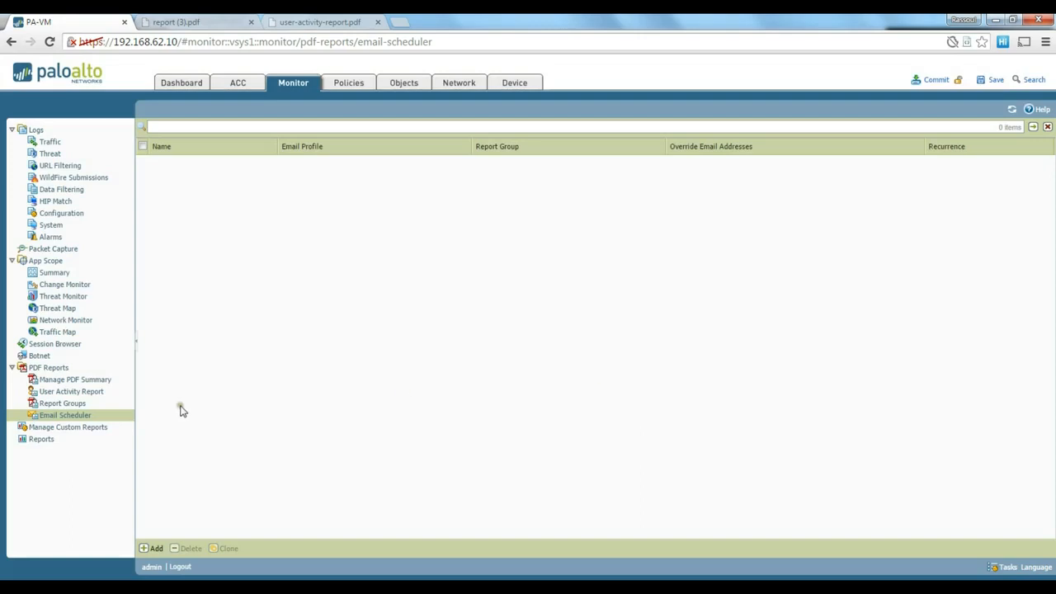
Look through the database and time frame options of a new custom report, and close it without saving
left_click(90, 429)
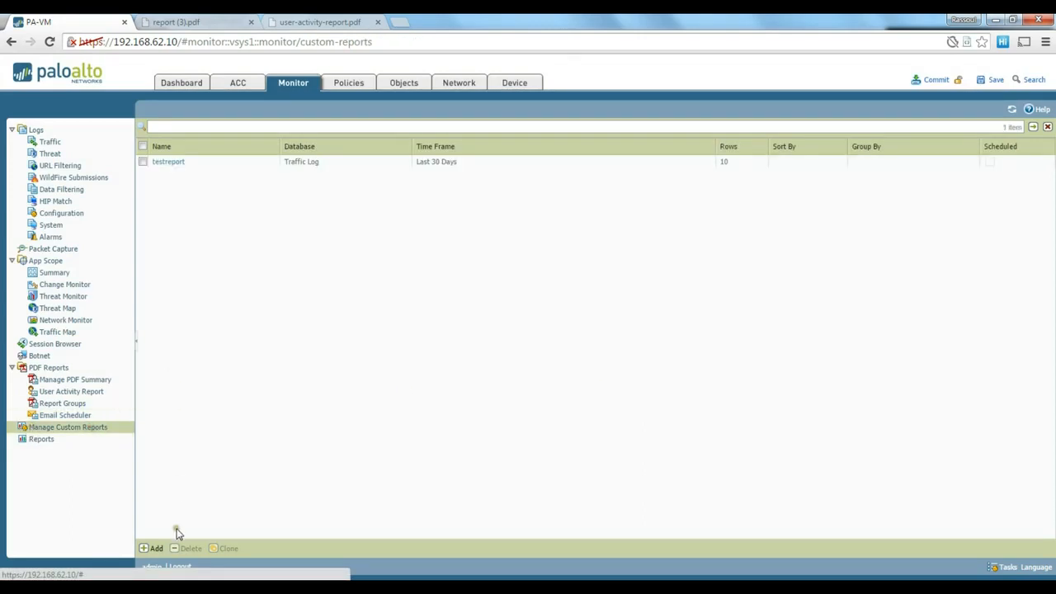
left_click(154, 548)
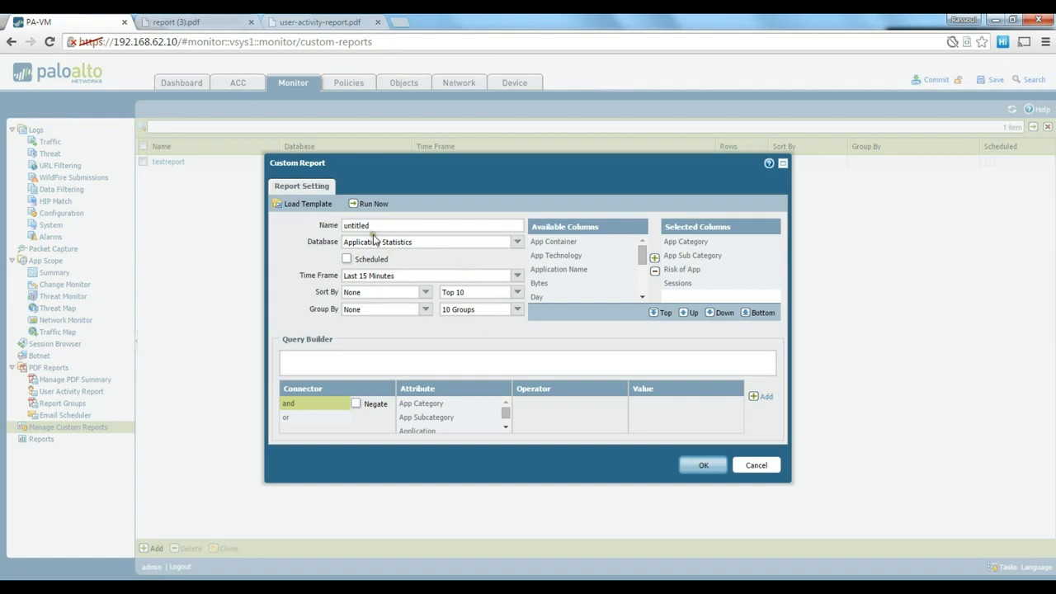
left_click(516, 242)
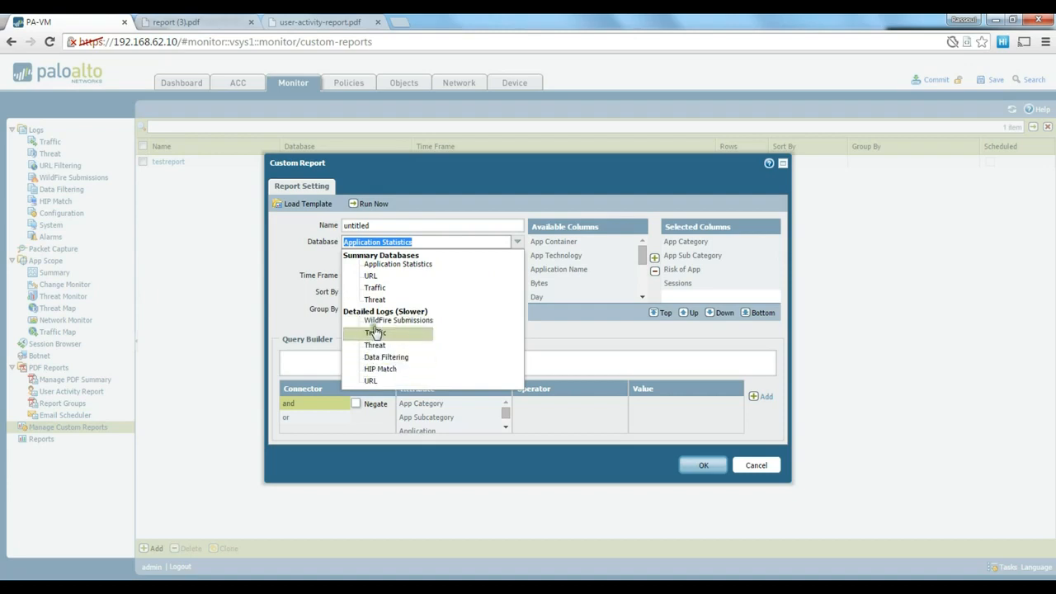
left_click(317, 273)
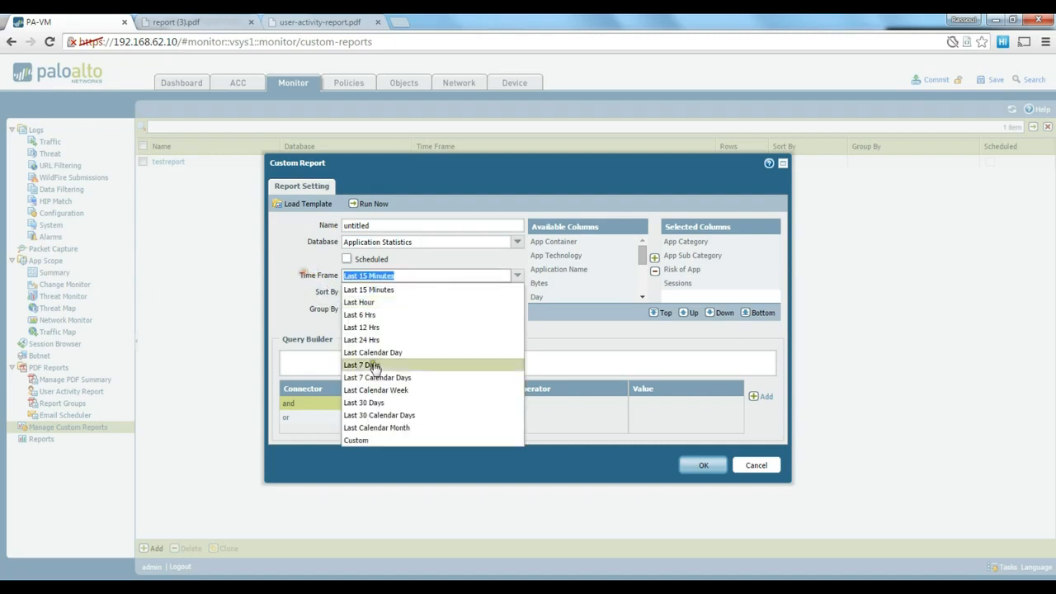
left_click(750, 371)
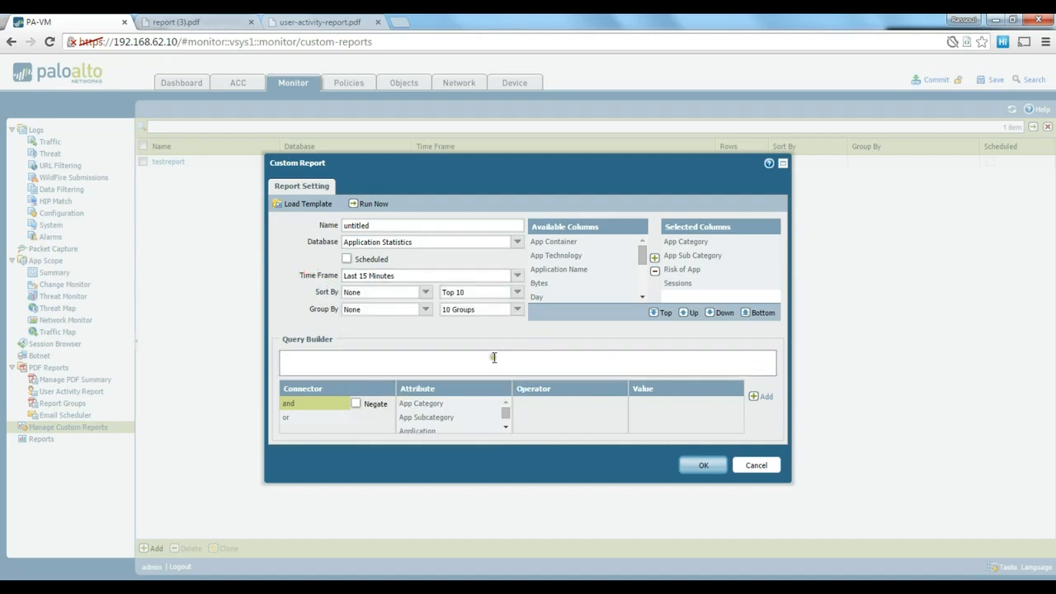
left_click(757, 465)
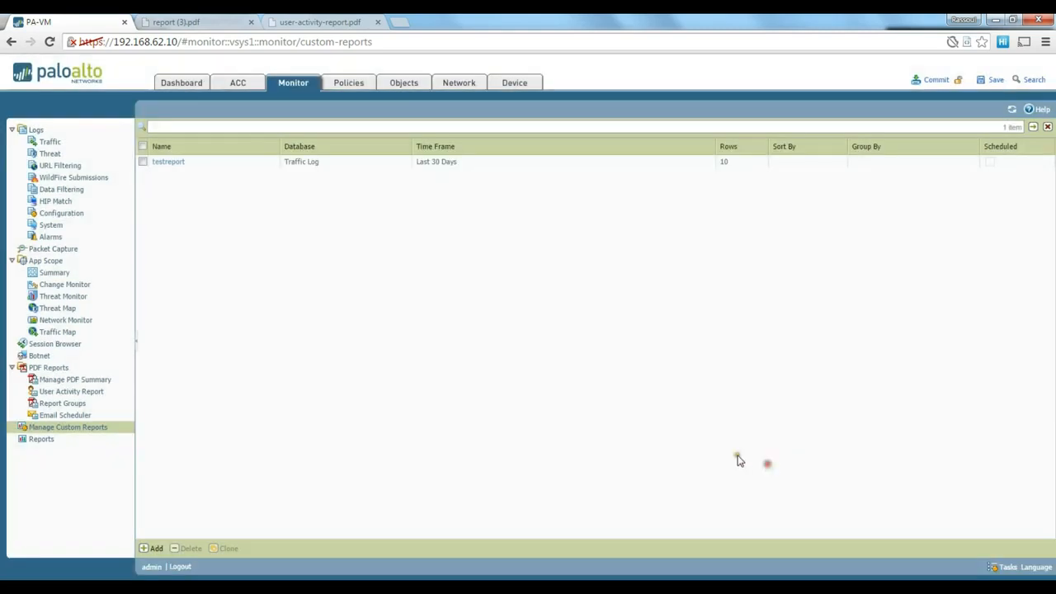
Open the existing testreport custom report for editing and add the IP Protocol column
left_click(160, 162)
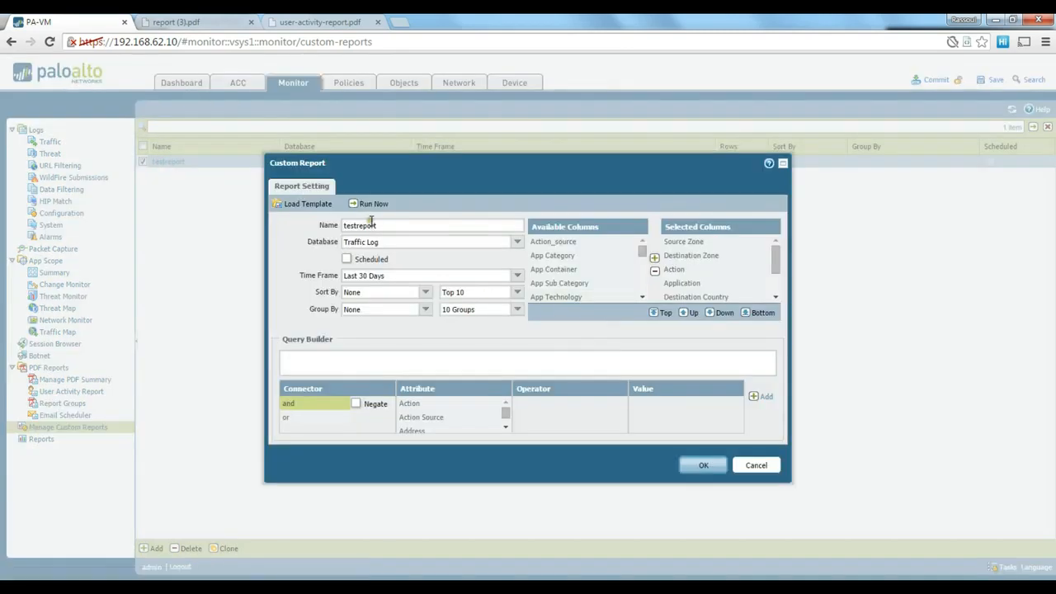
left_click(642, 297)
left_click(642, 297)
left_click(642, 297)
left_click(642, 297)
left_click(642, 297)
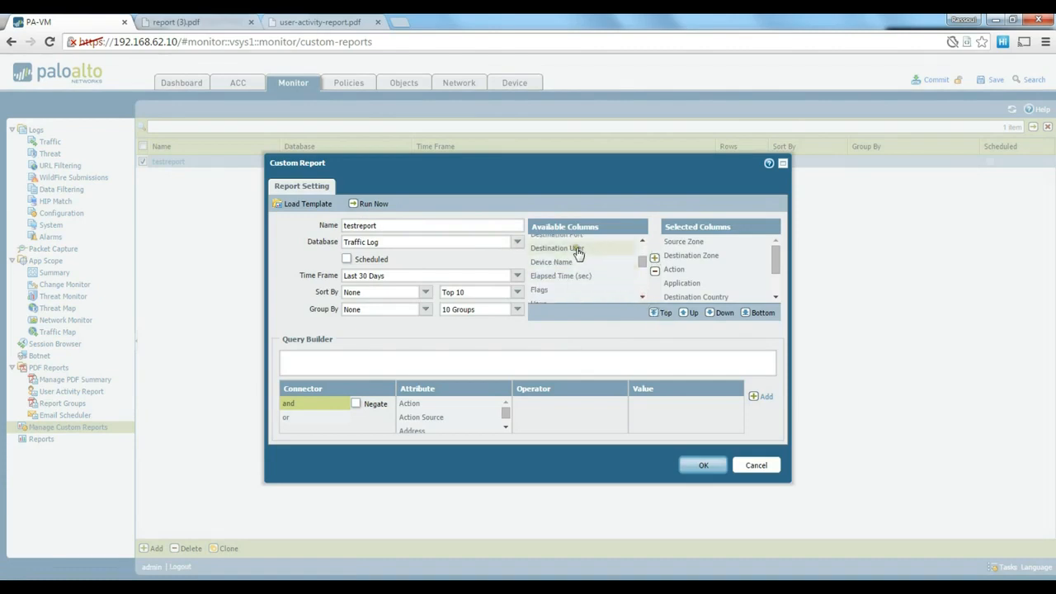
left_click(640, 298)
left_click(640, 297)
left_click(640, 297)
left_click(570, 252)
left_click(654, 258)
Add the Packets, Packets Received and Packets Sent columns to the selected columns of testreport
left_click(642, 297)
left_click(642, 297)
left_click(577, 242)
left_click(655, 258)
left_click(601, 244)
left_click(654, 258)
left_click(576, 244)
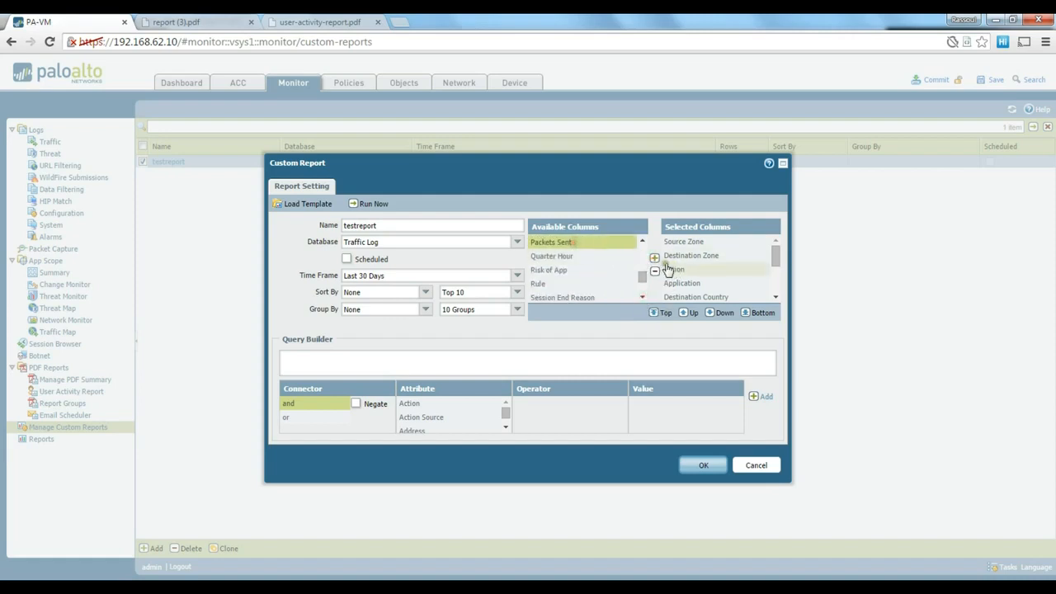
left_click(654, 257)
Add the Rule, Source address, Source Port and Source User columns to testreport
left_click(642, 297)
left_click(642, 297)
left_click(642, 297)
left_click(642, 297)
left_click(642, 240)
left_click(642, 240)
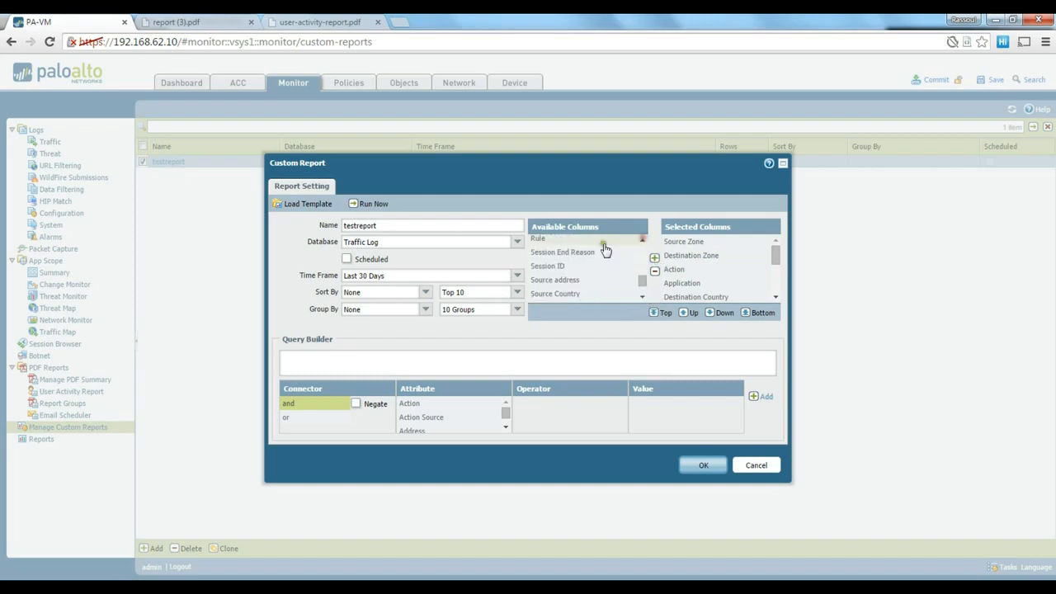
left_click(603, 239)
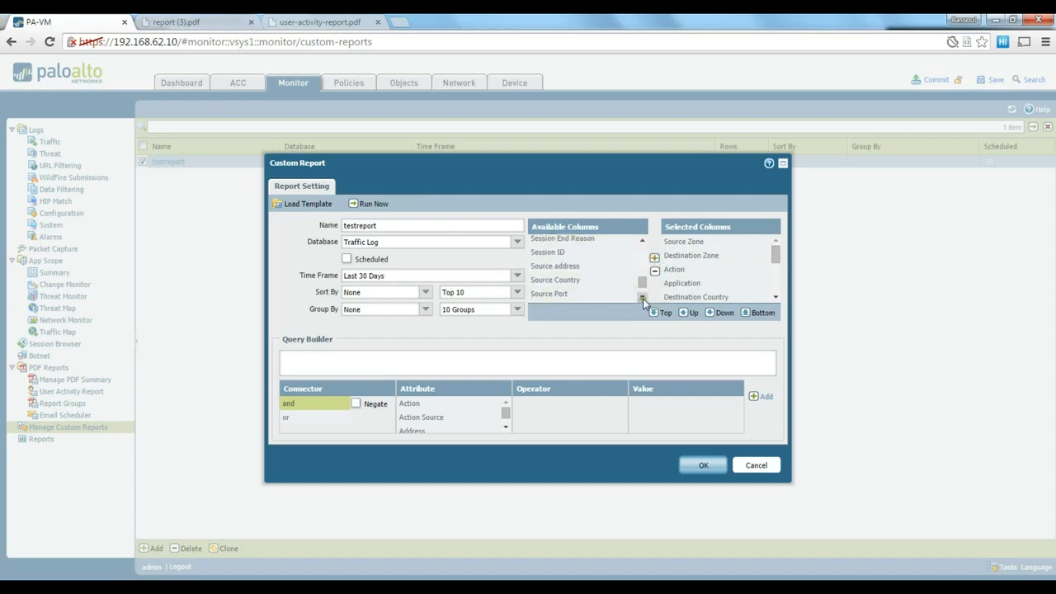
left_click(599, 265)
left_click(654, 258)
left_click(569, 279)
left_click(655, 258)
left_click_drag(642, 285, 659, 307)
left_click(582, 271)
left_click(655, 258)
Add the Destination address and Destination Port columns to testreport
left_click(642, 240)
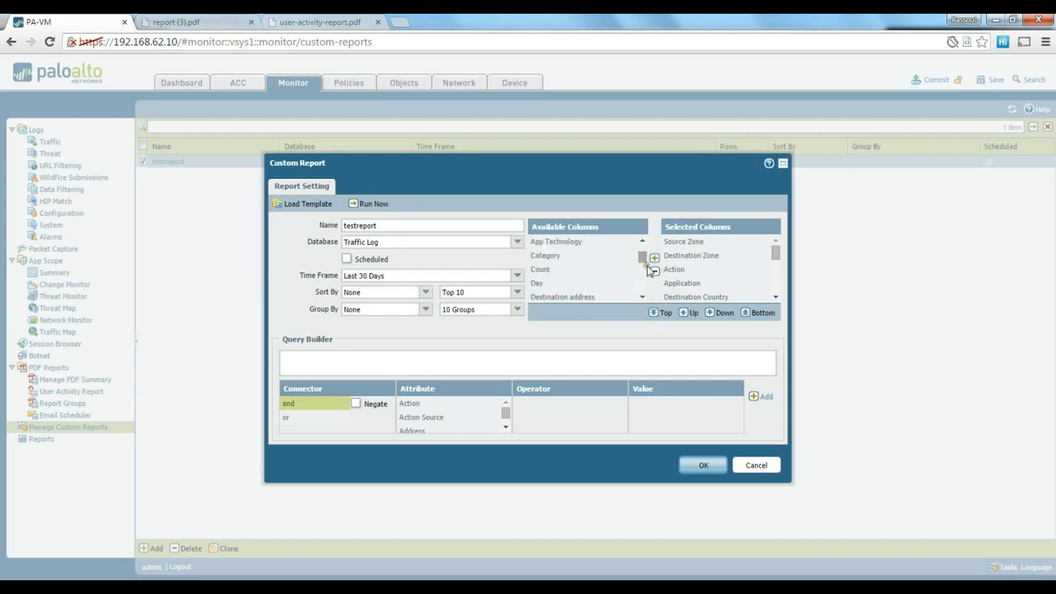
left_click(642, 297)
left_click(581, 270)
left_click(655, 259)
left_click(582, 272)
left_click(655, 258)
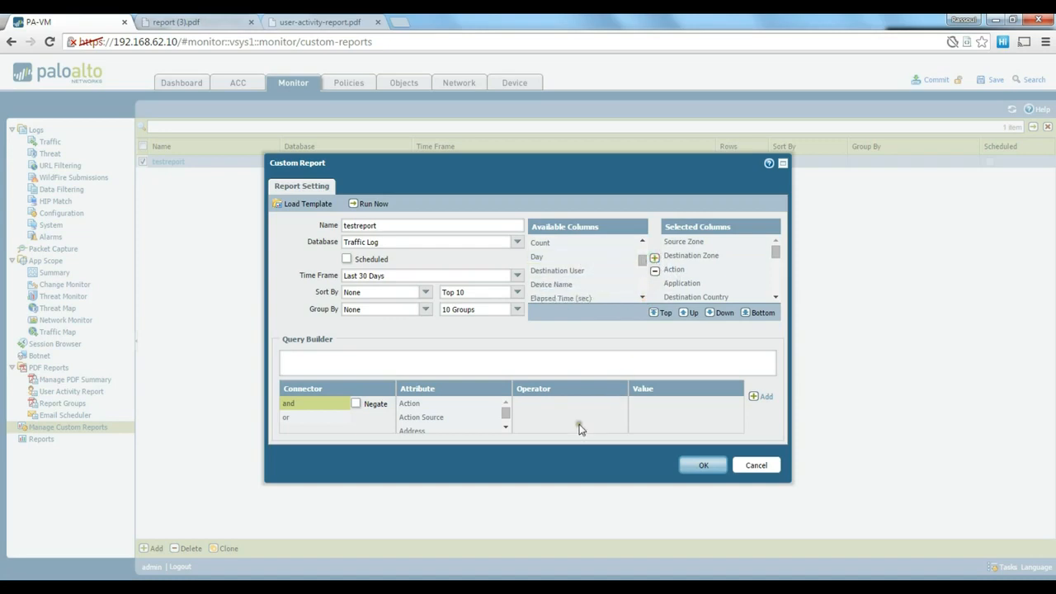
Run testreport immediately, view its results as an exported PDF, and close the report without saving the edits
left_click(372, 203)
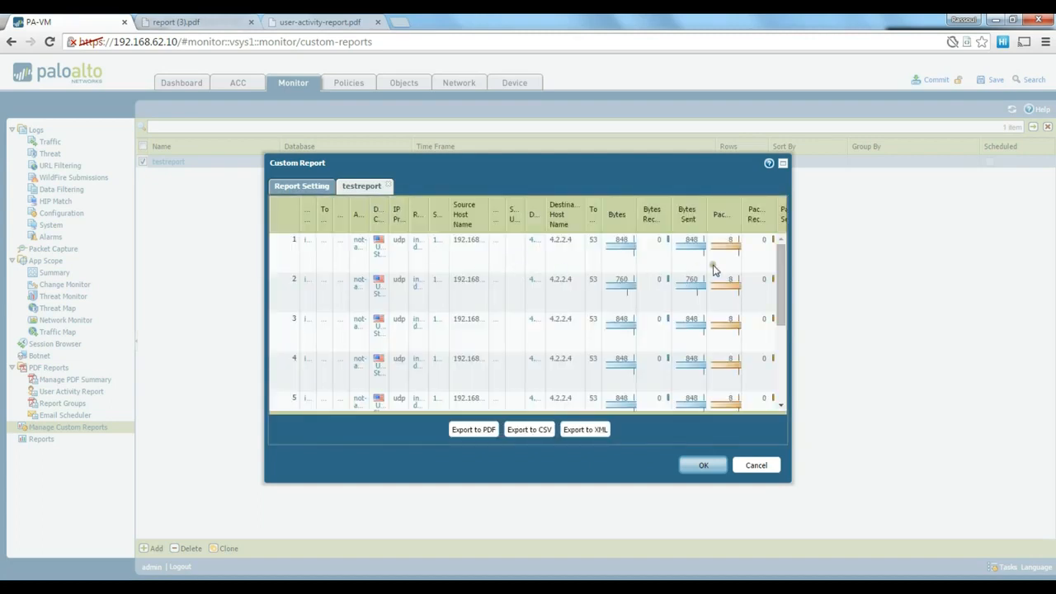
left_click(474, 430)
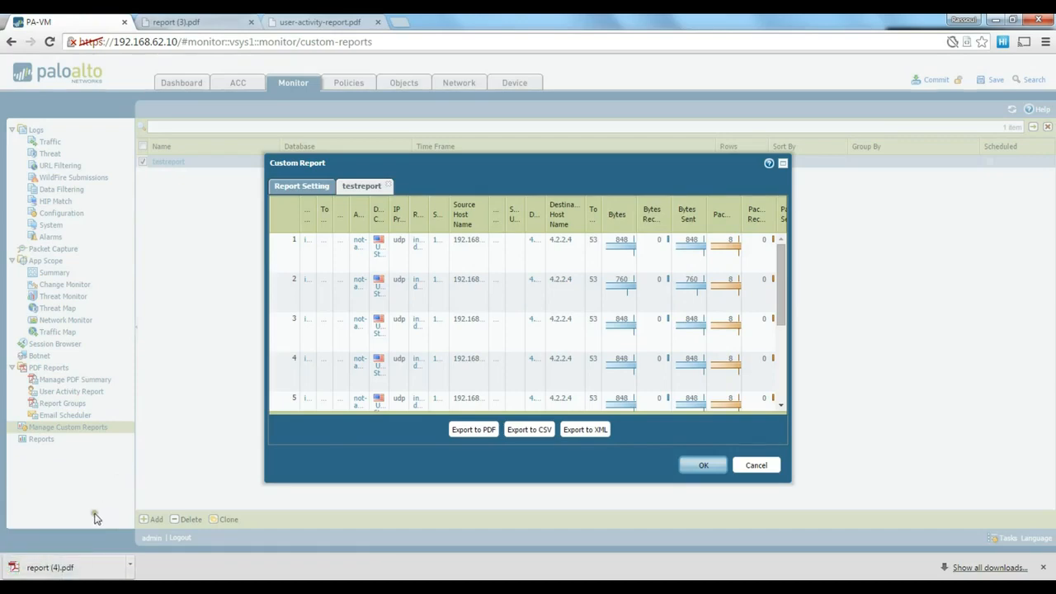
left_click(51, 568)
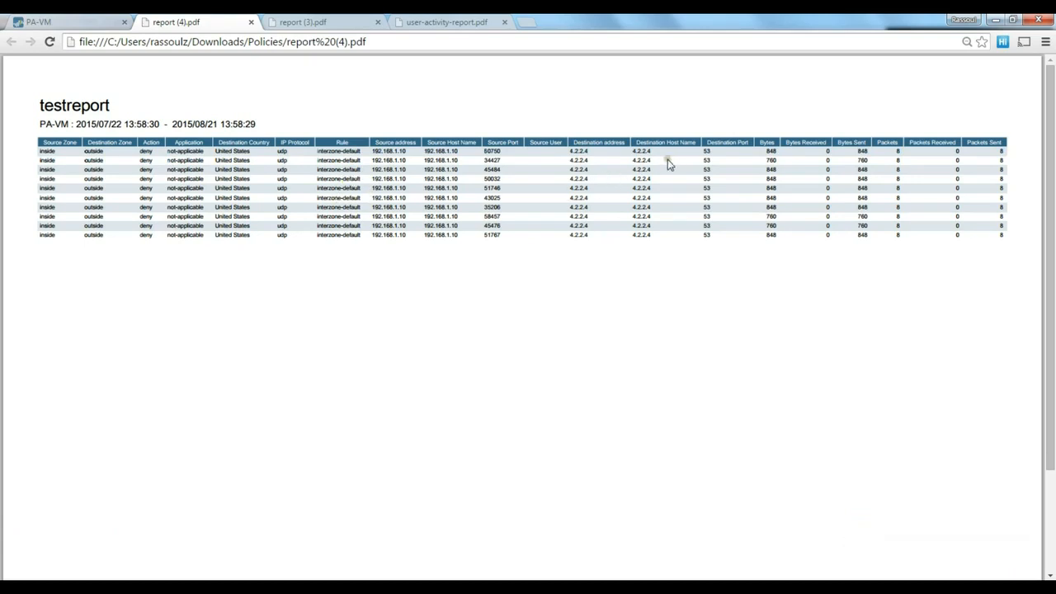
left_click(37, 20)
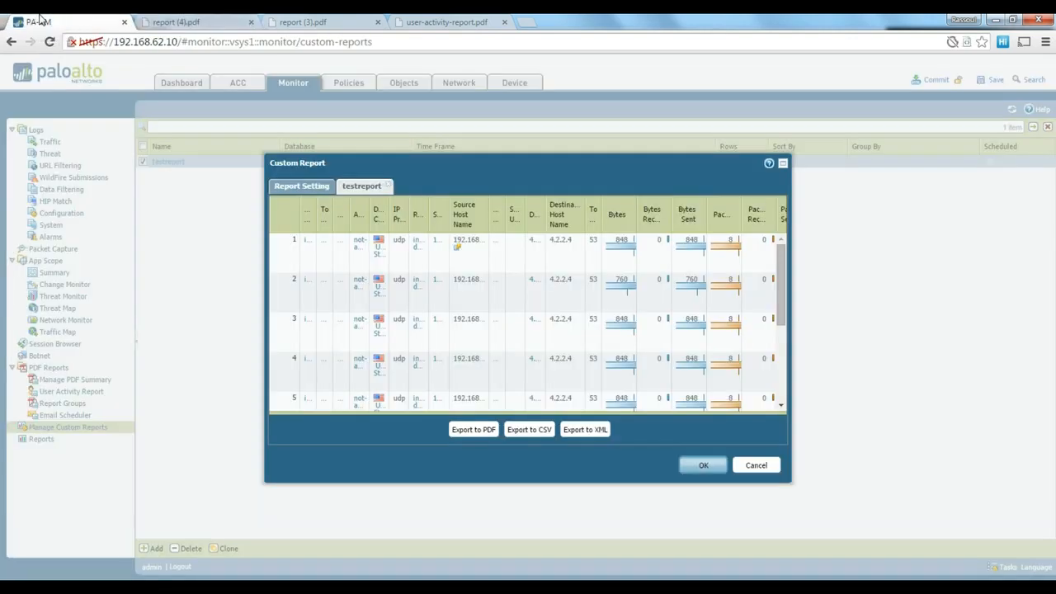
left_click(756, 465)
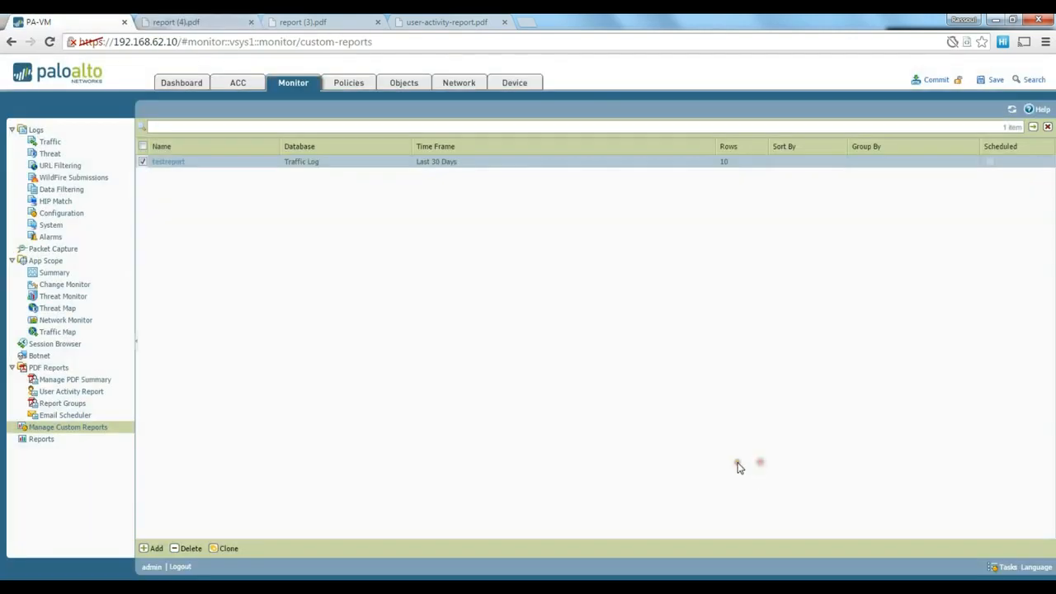
View the PDF summary management page and the predefined reports page
left_click(98, 381)
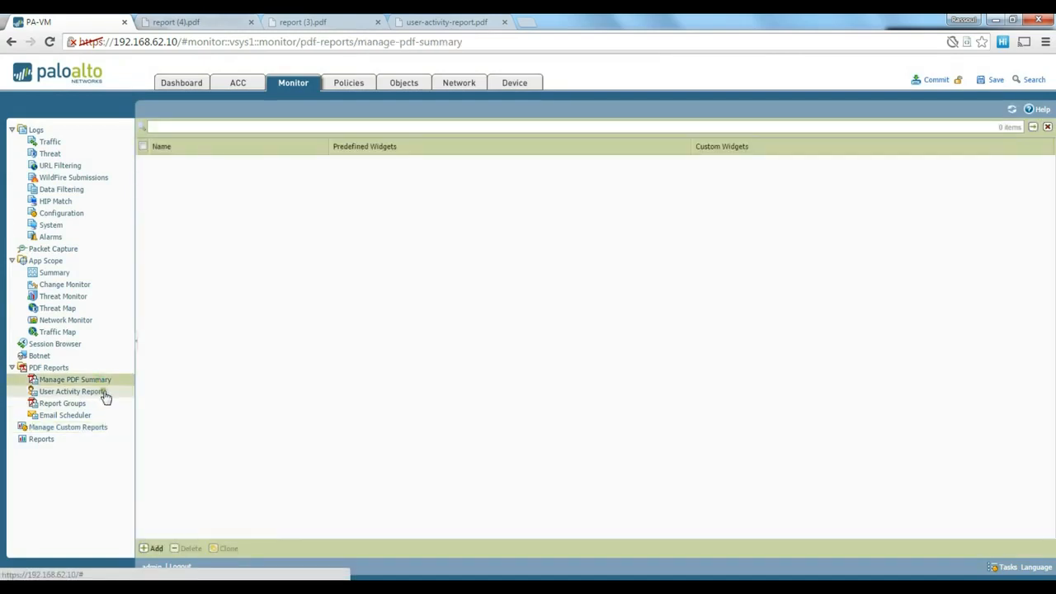
left_click(51, 440)
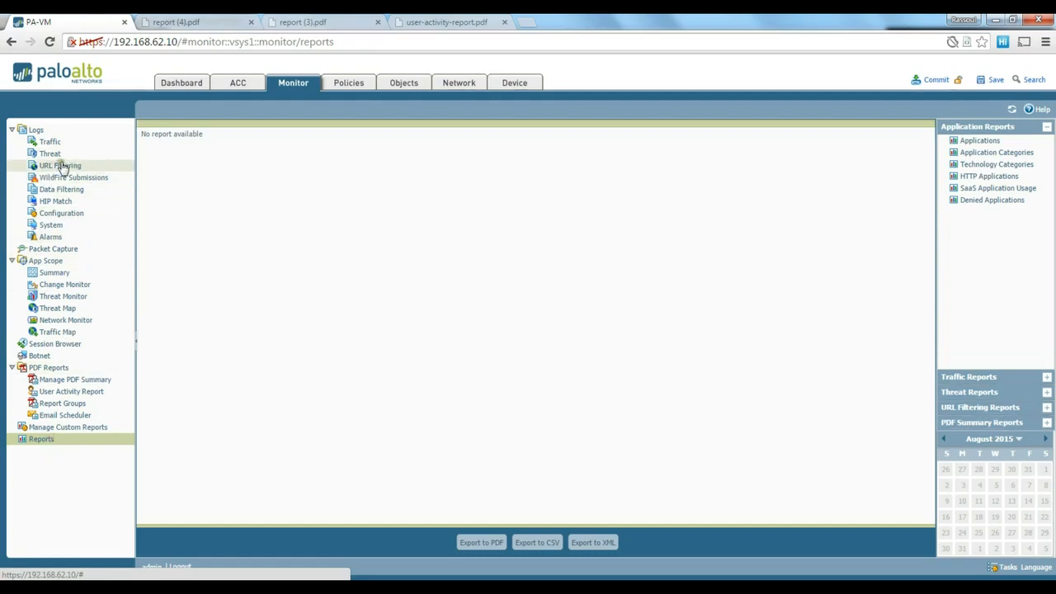
Create a syslog server profile named test containing a server named test at address 1.1.1.1
left_click(520, 87)
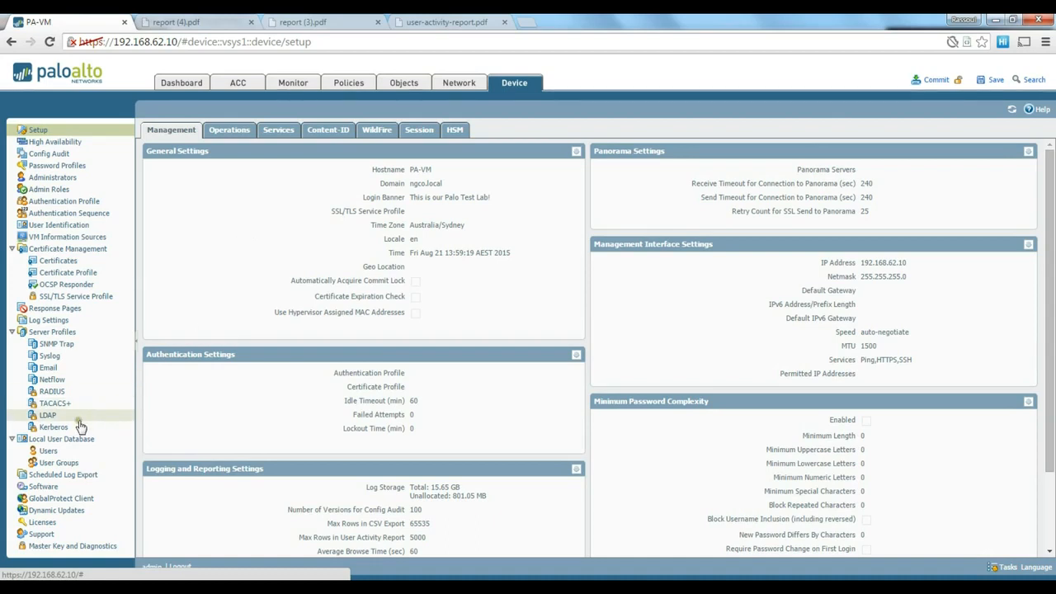
left_click(56, 355)
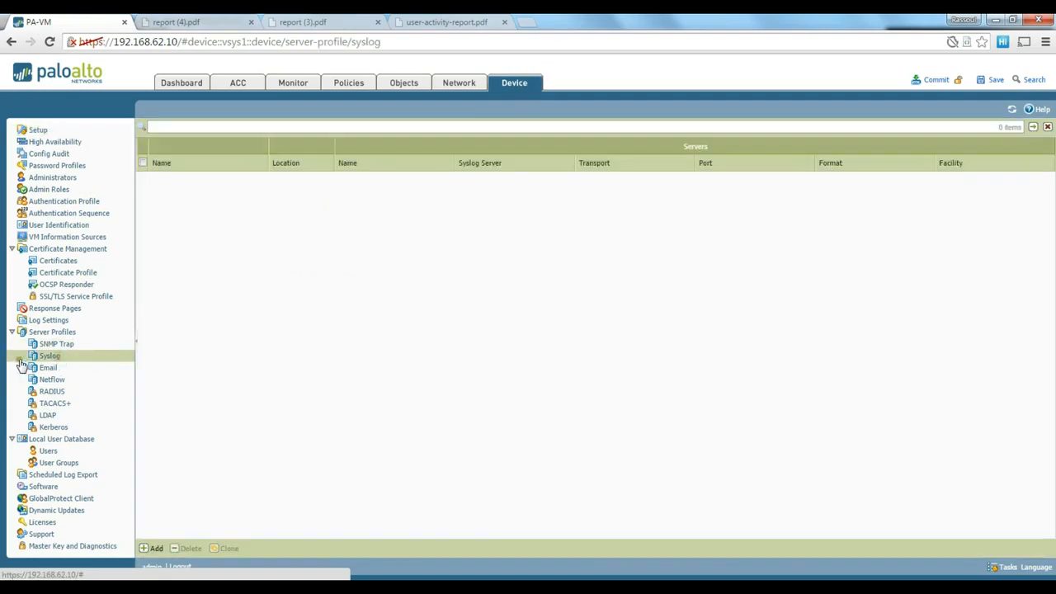
left_click(153, 548)
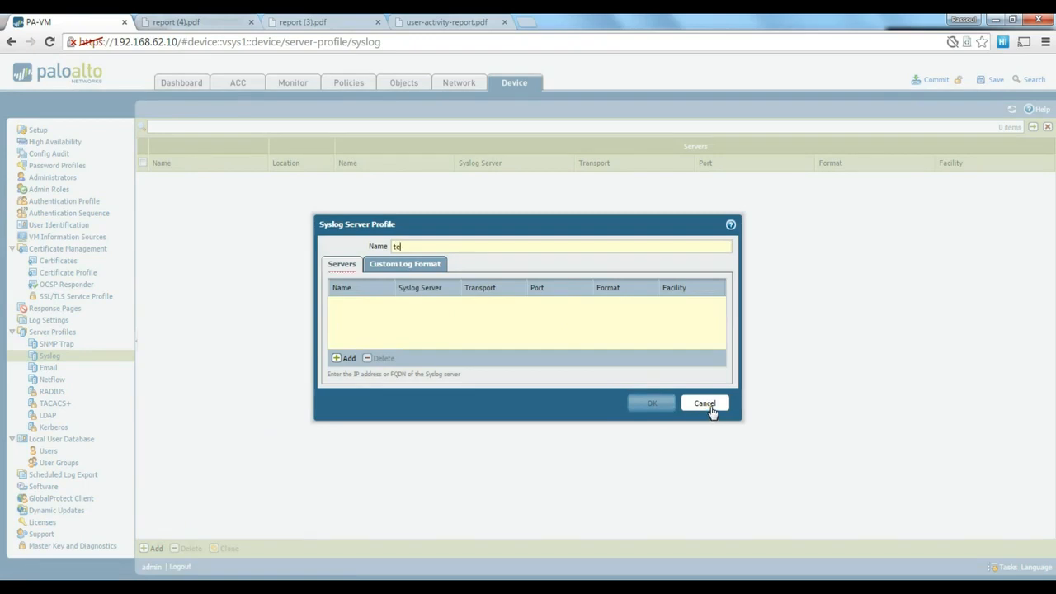
left_click(344, 360)
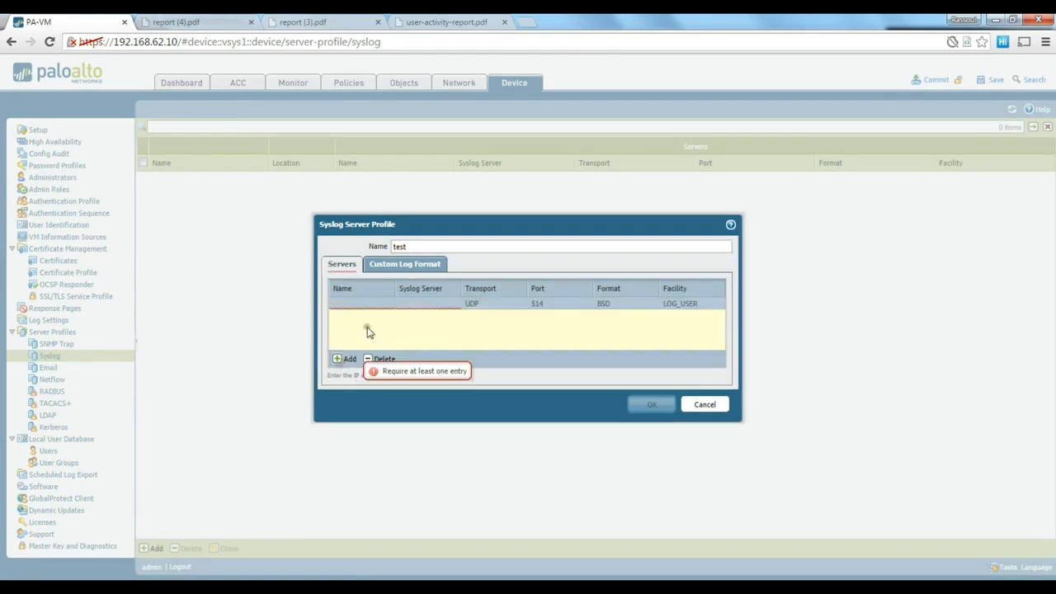
left_click(363, 304)
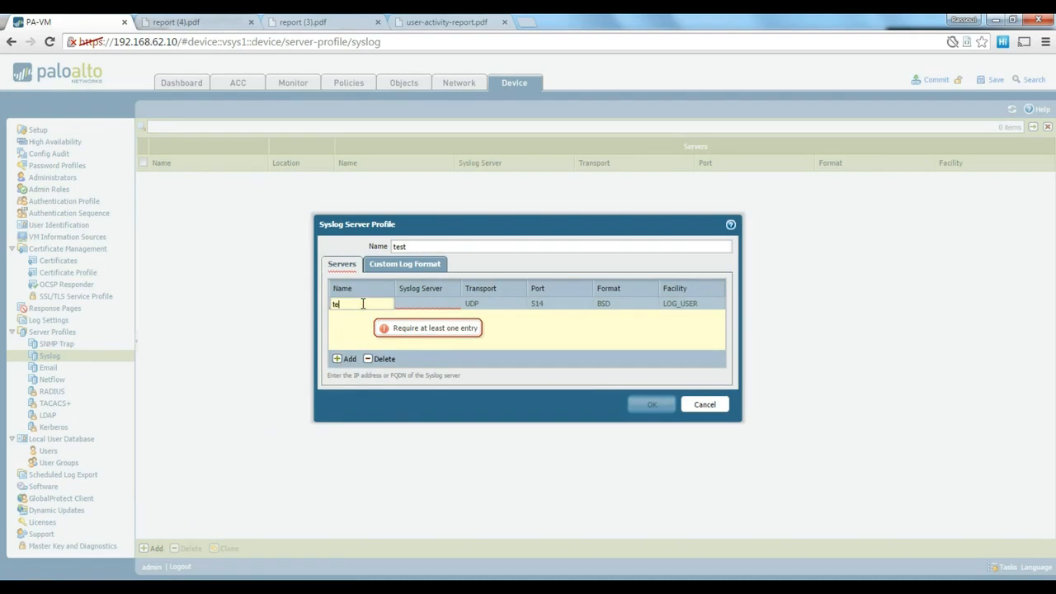
key("Return")
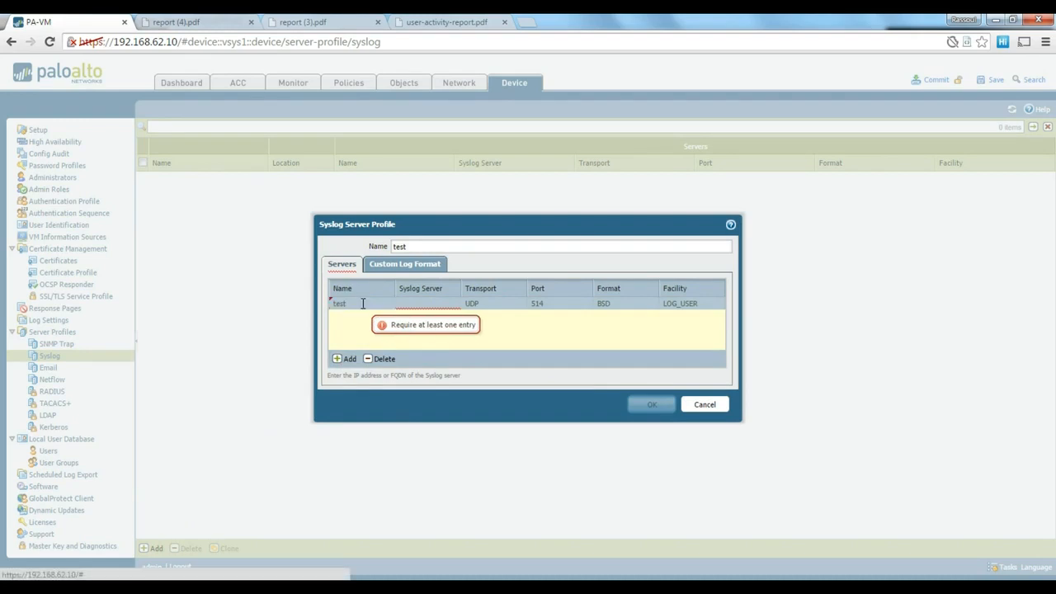
left_click(421, 304)
type("1.1.1.1")
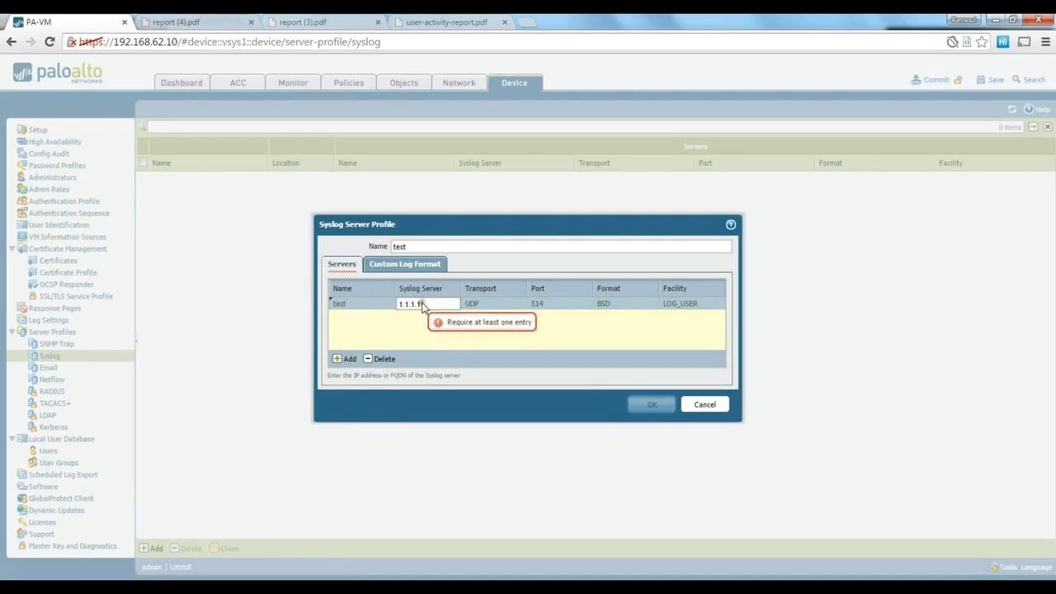
key("Return")
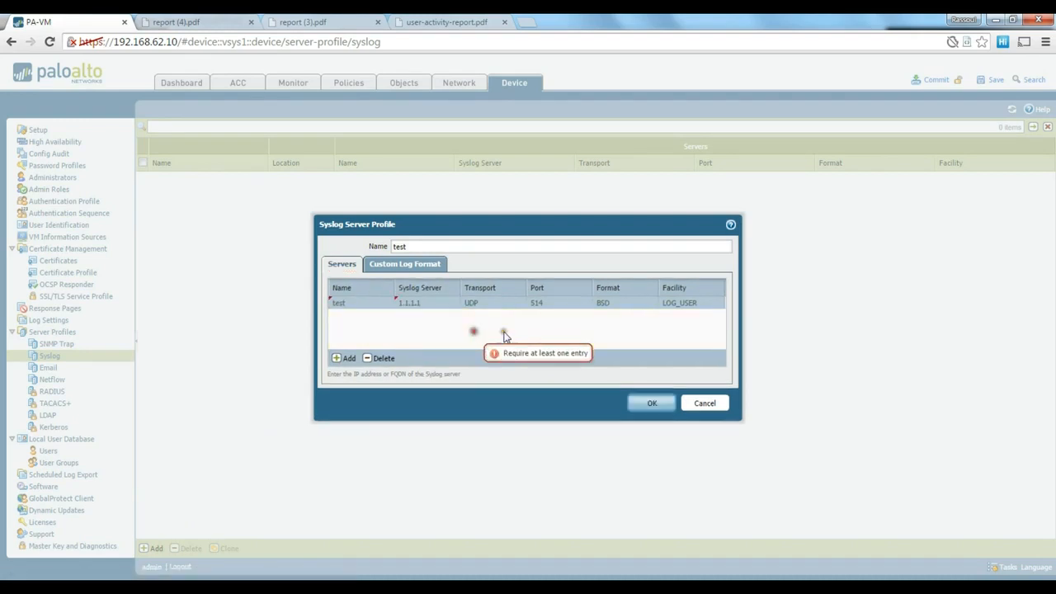
left_click(651, 403)
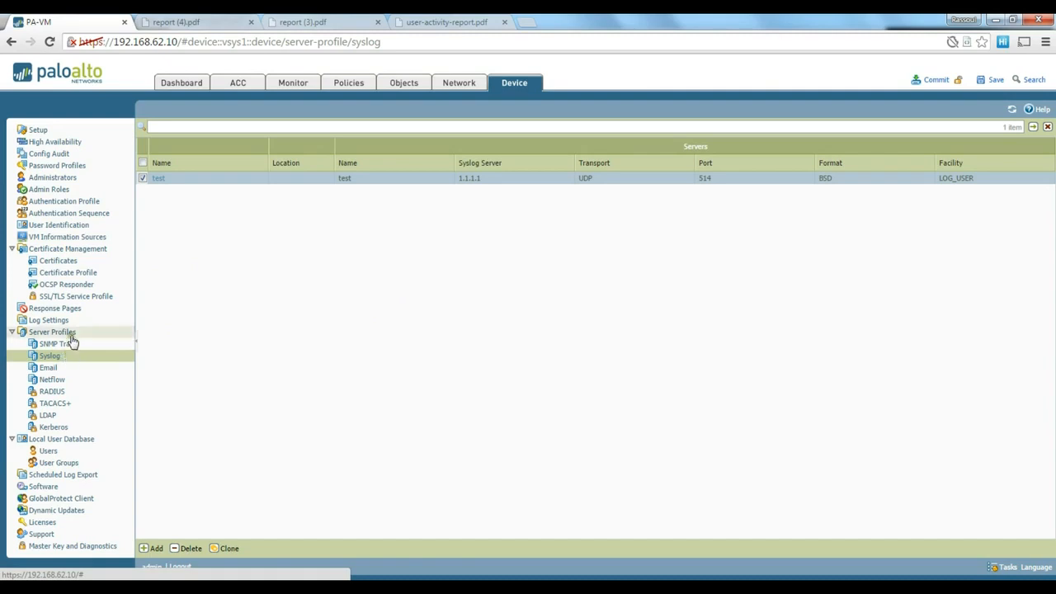
In the log settings, forward informational system logs to the test syslog profile
left_click(49, 321)
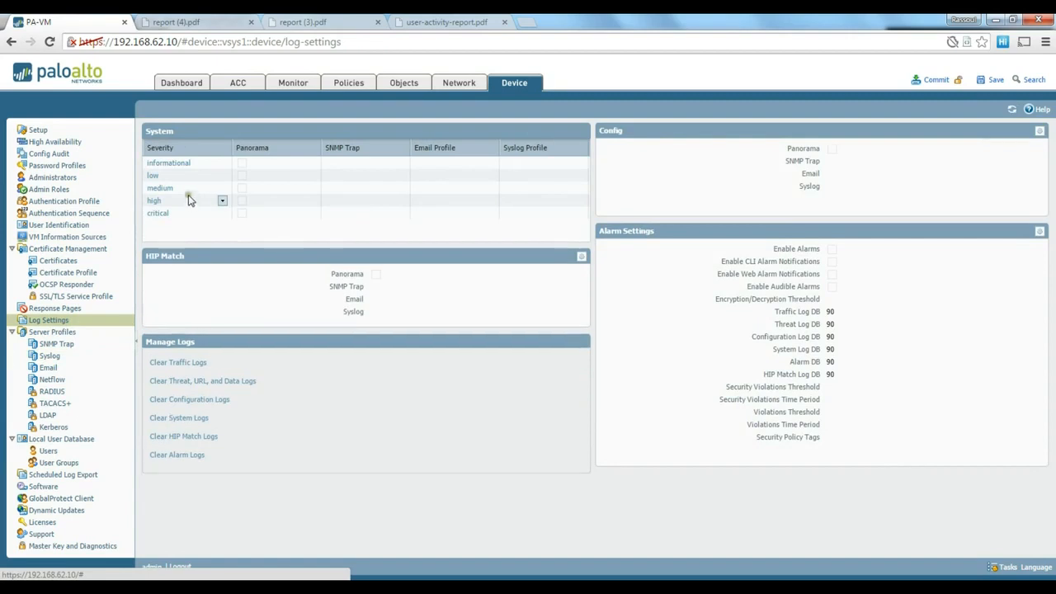
left_click(165, 164)
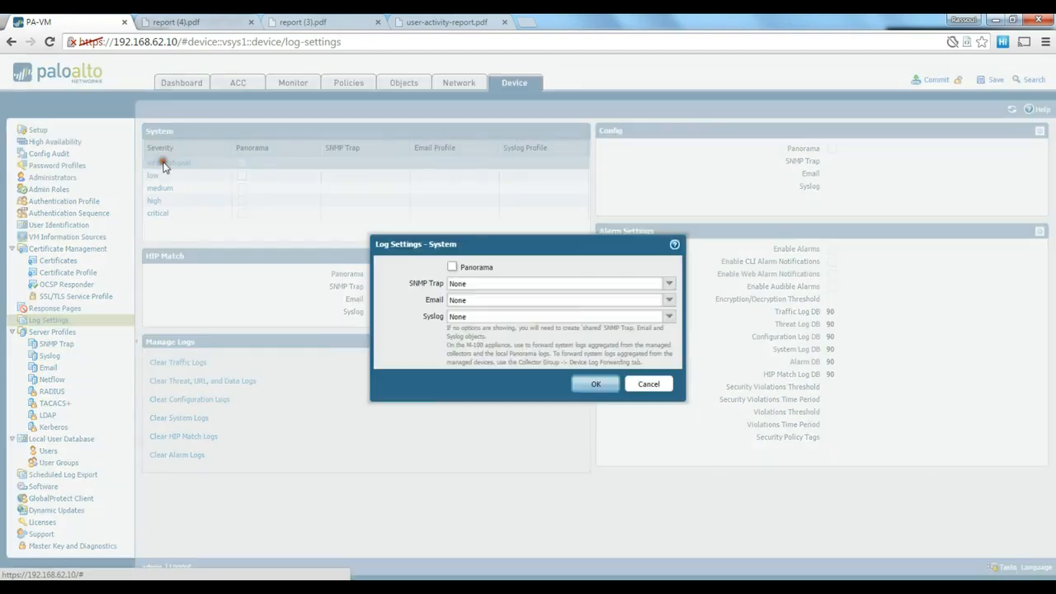
left_click(669, 316)
left_click(472, 343)
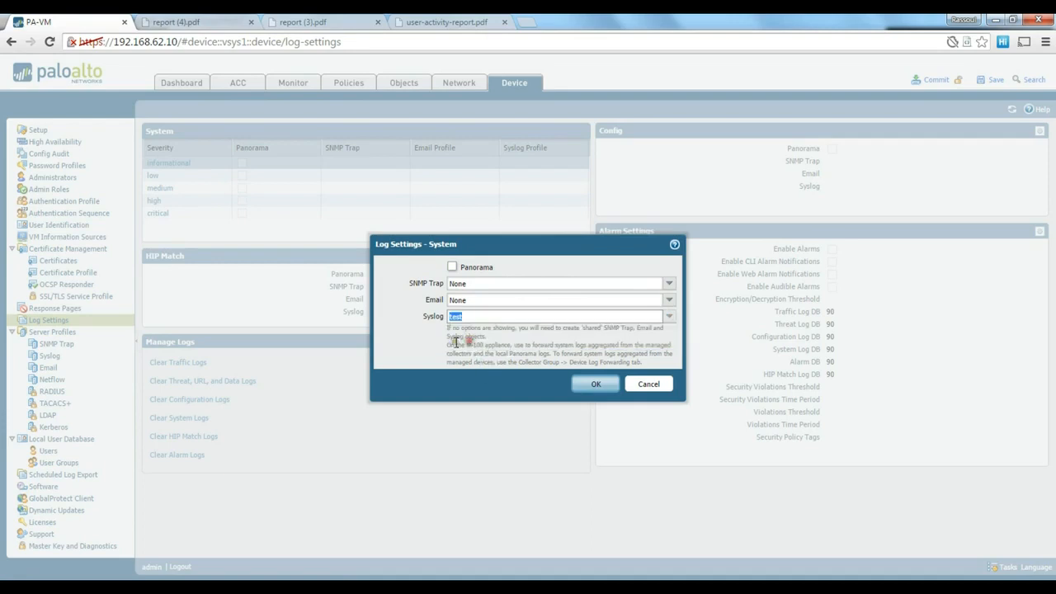
left_click(594, 385)
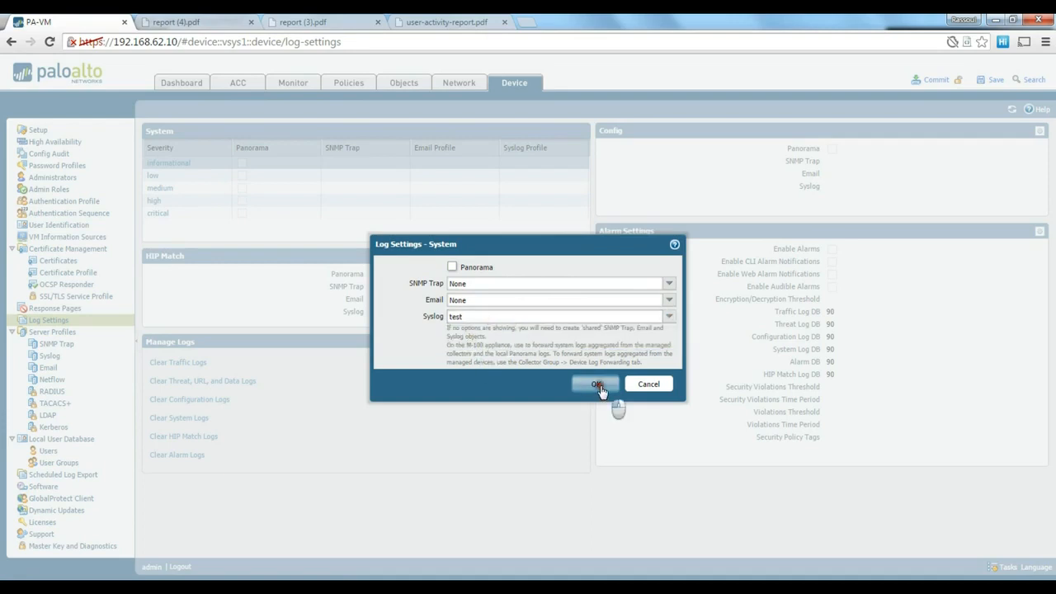
Forward critical system logs to the test syslog profile
left_click(158, 214)
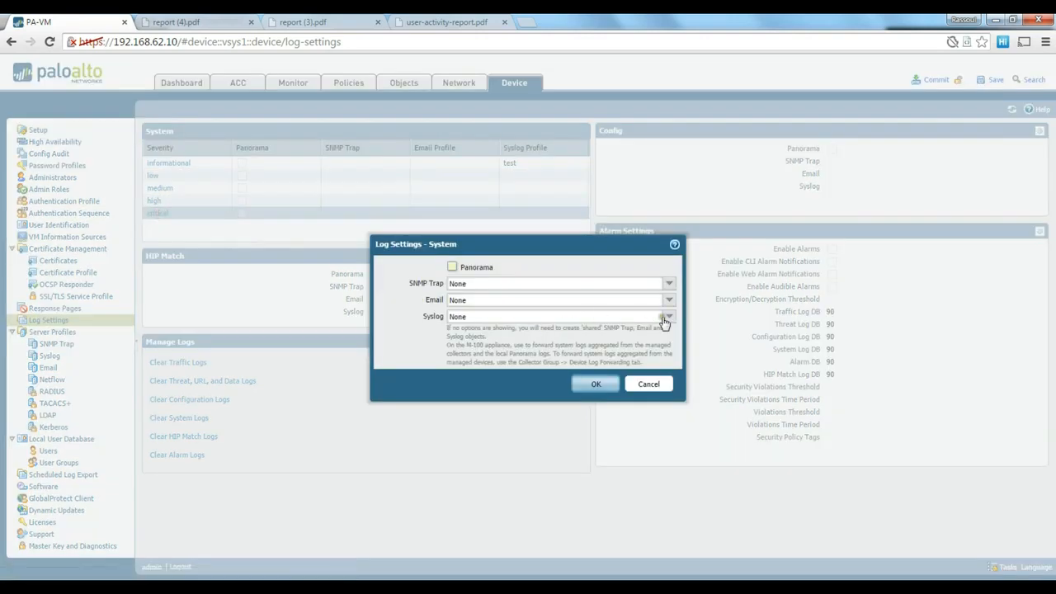
left_click(665, 317)
left_click(529, 346)
left_click(611, 387)
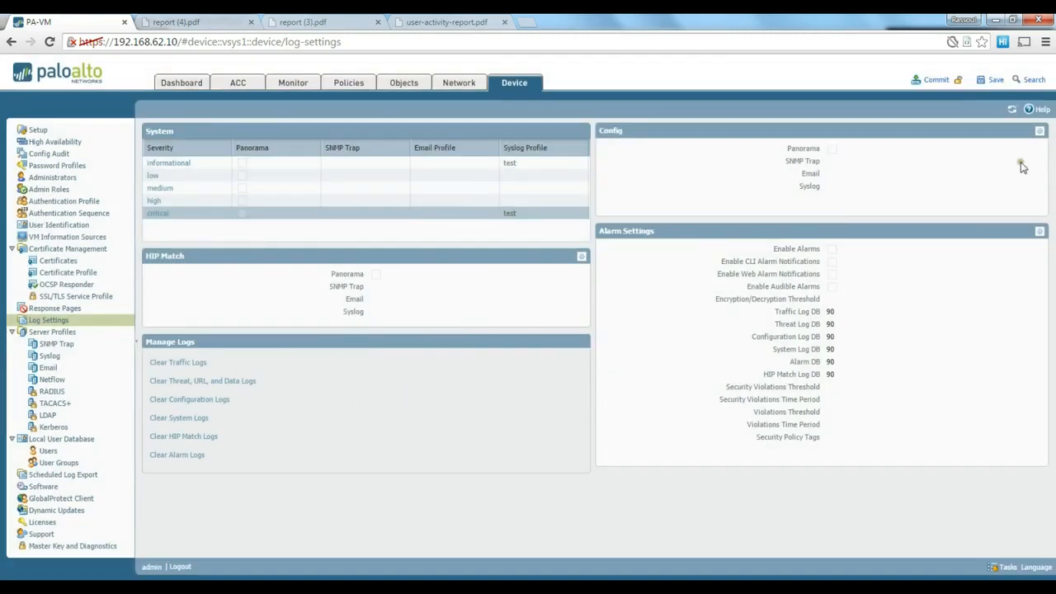
Set the configuration logs' syslog forwarding to the test profile
left_click(1039, 134)
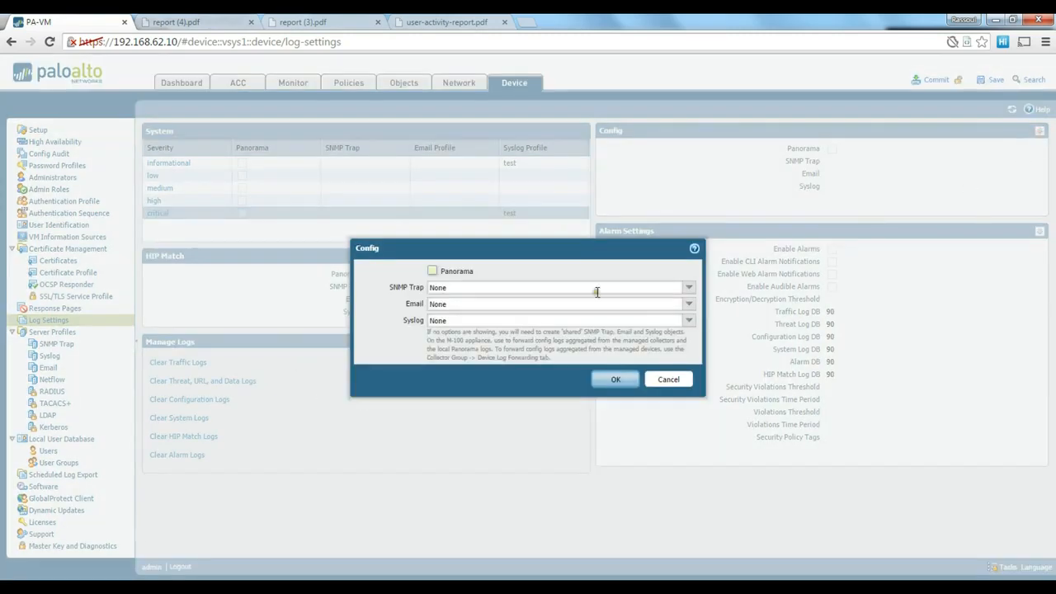
left_click(689, 320)
left_click(516, 346)
left_click(626, 379)
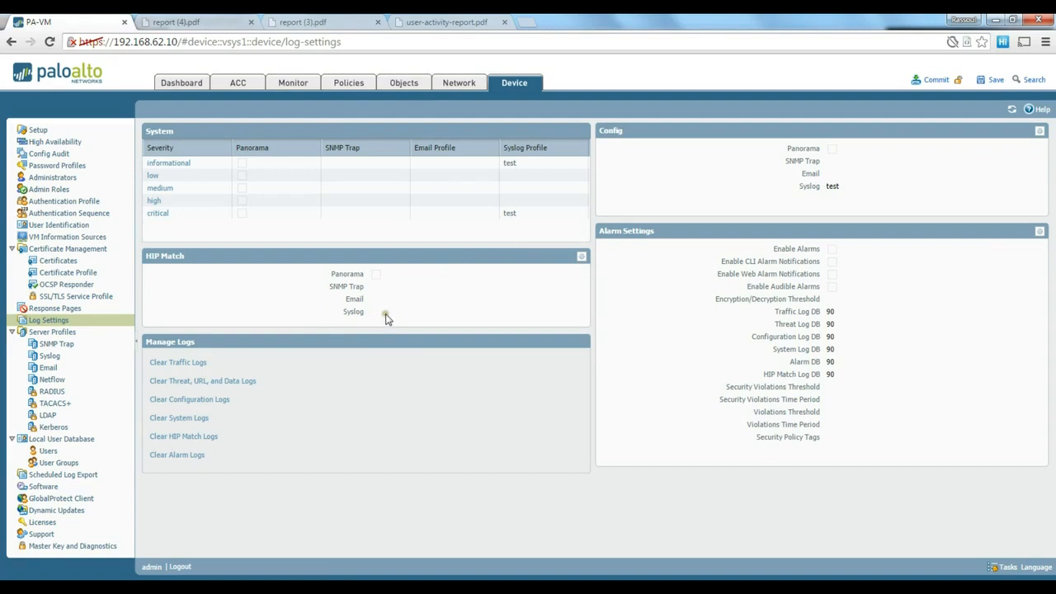
Open the DNS security policy rule for editing and show its action and log settings
left_click(348, 83)
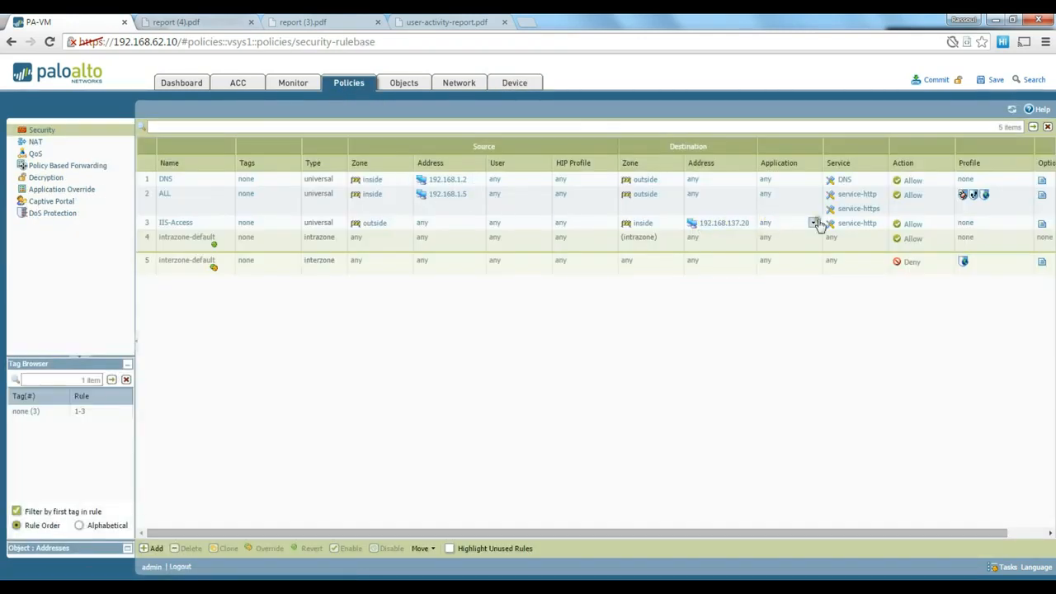
left_click(165, 179)
left_click(637, 259)
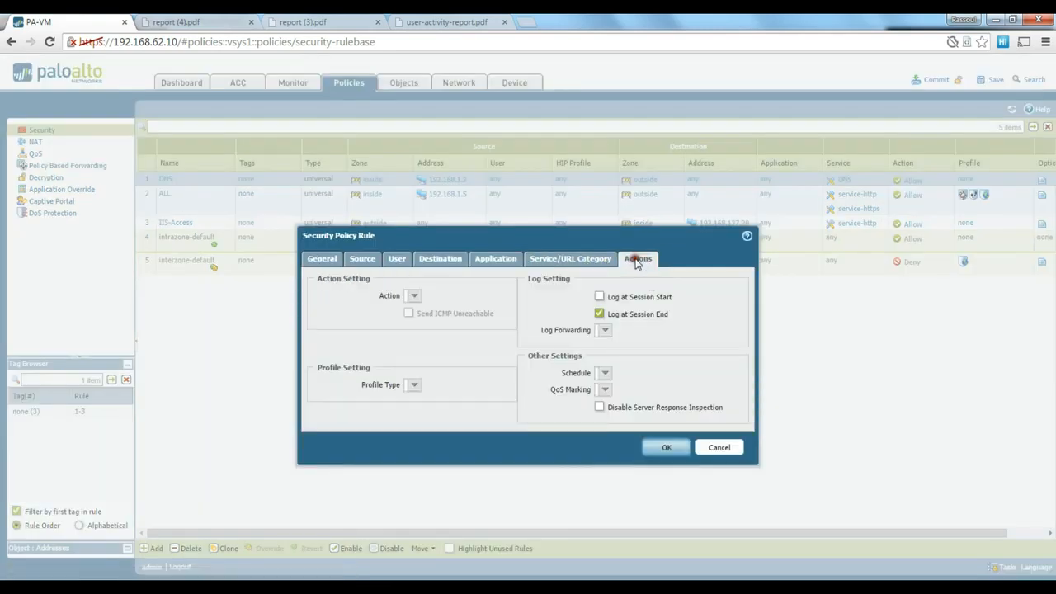
Switch the DNS rule's profile type to Profiles and back to None
left_click(477, 385)
left_click(503, 384)
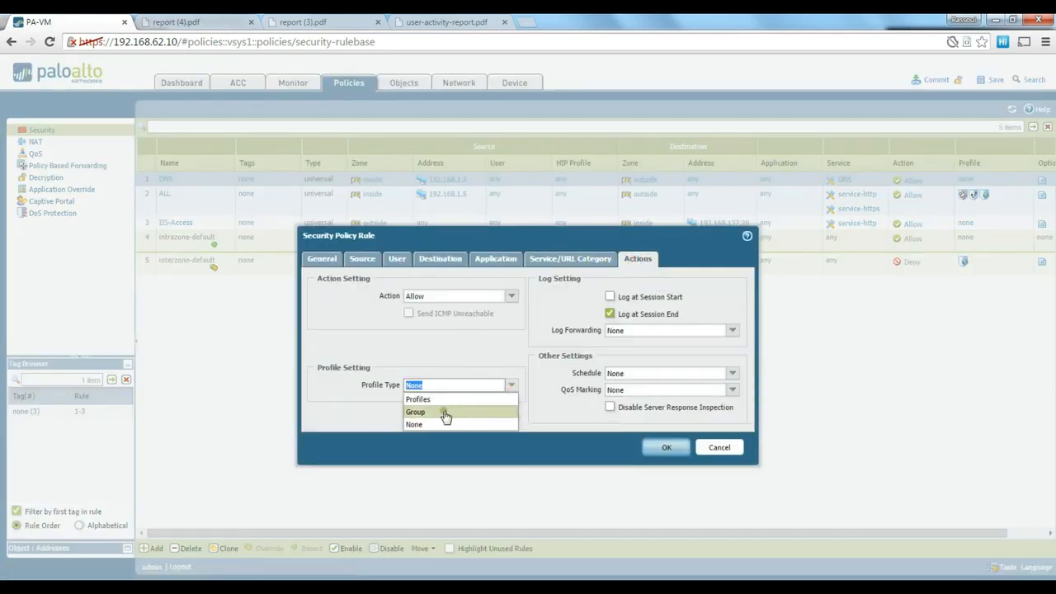
left_click(418, 399)
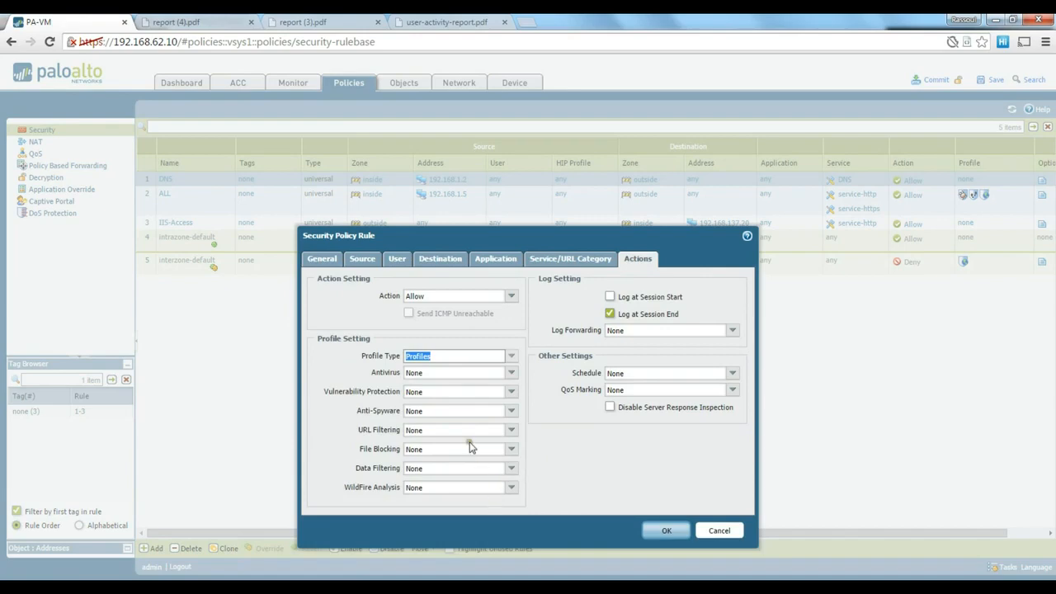
left_click(511, 356)
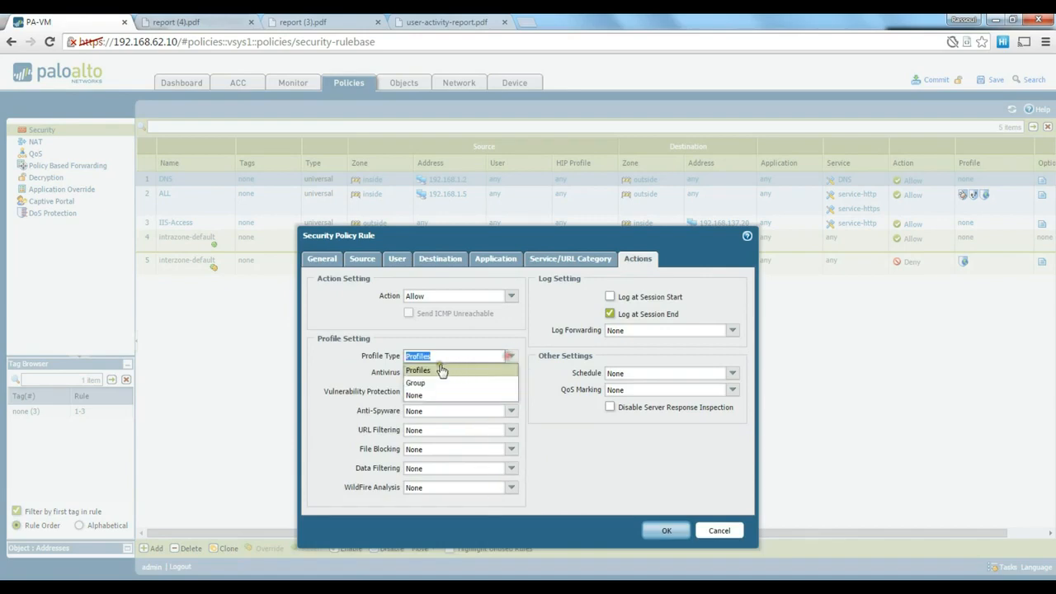
left_click(415, 397)
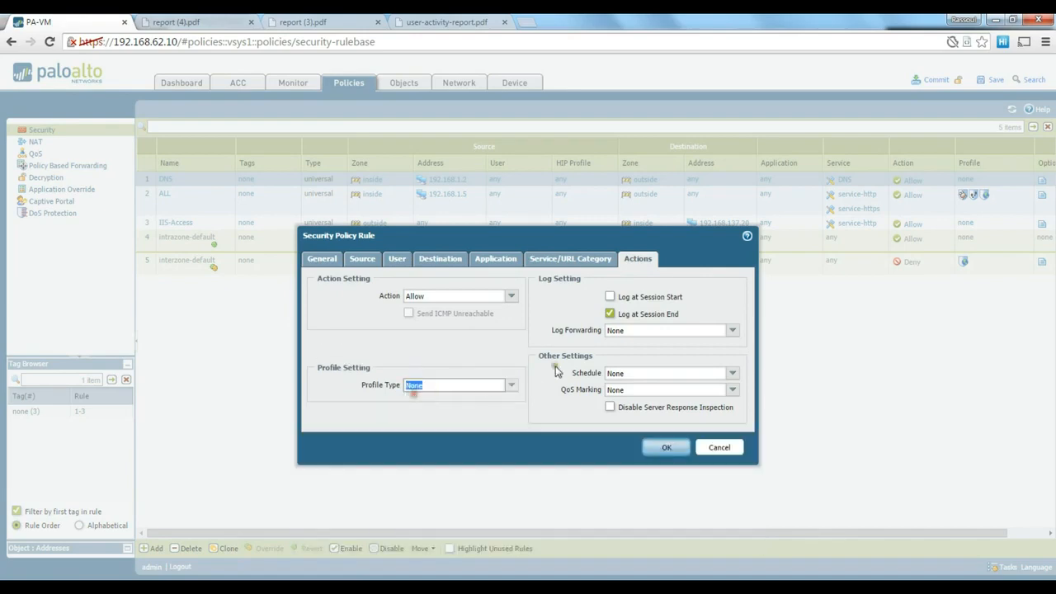
Create a log forwarding profile named testlogprofile from the DNS rule, sending informational and critical threat logs to the test syslog profile
left_click(731, 334)
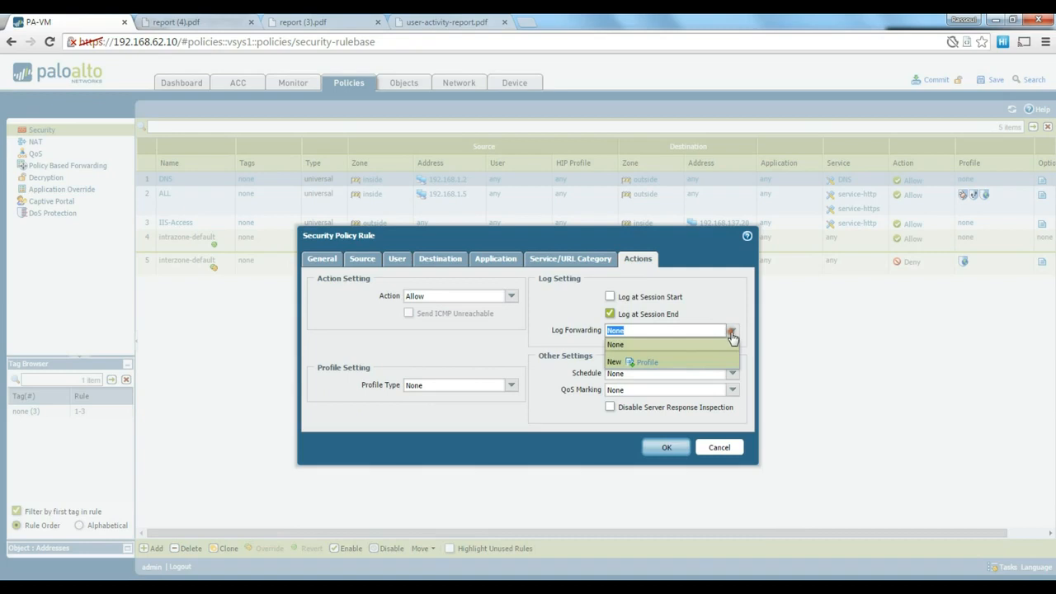
left_click(643, 367)
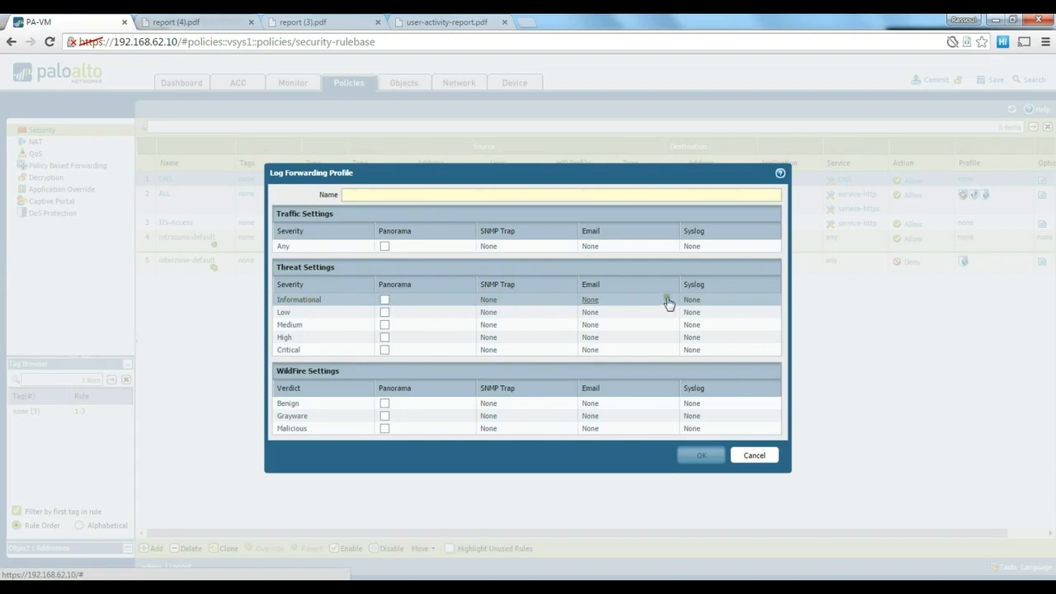
left_click(695, 300)
left_click(693, 328)
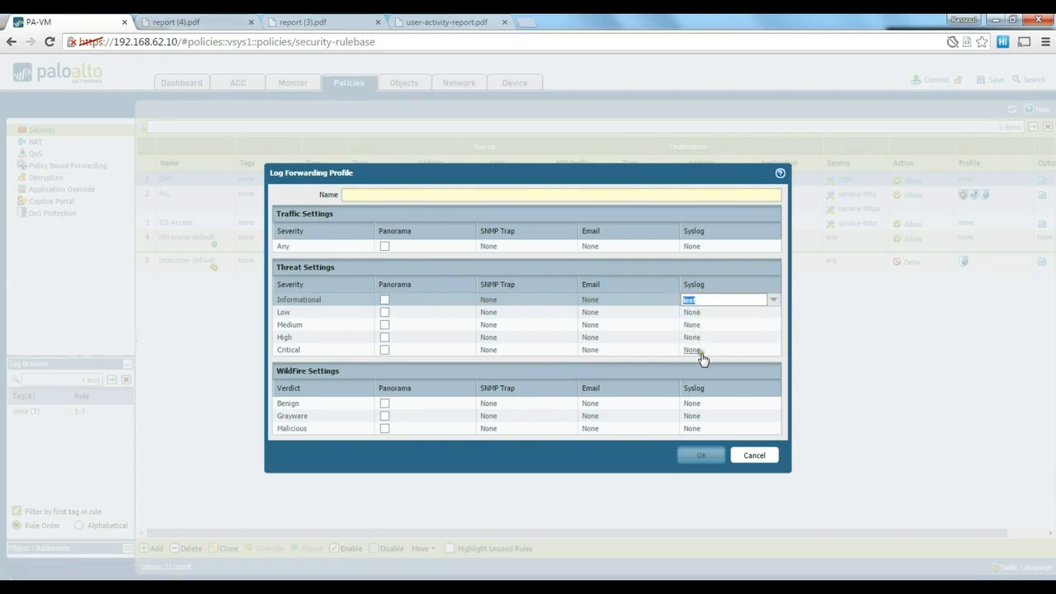
left_click(700, 351)
left_click(697, 380)
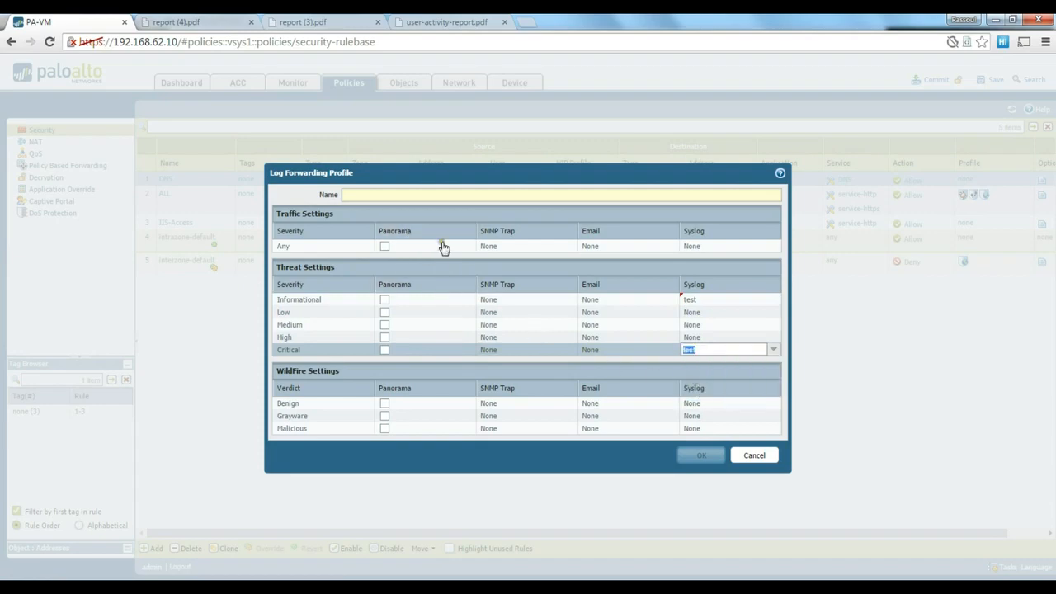
left_click(396, 194)
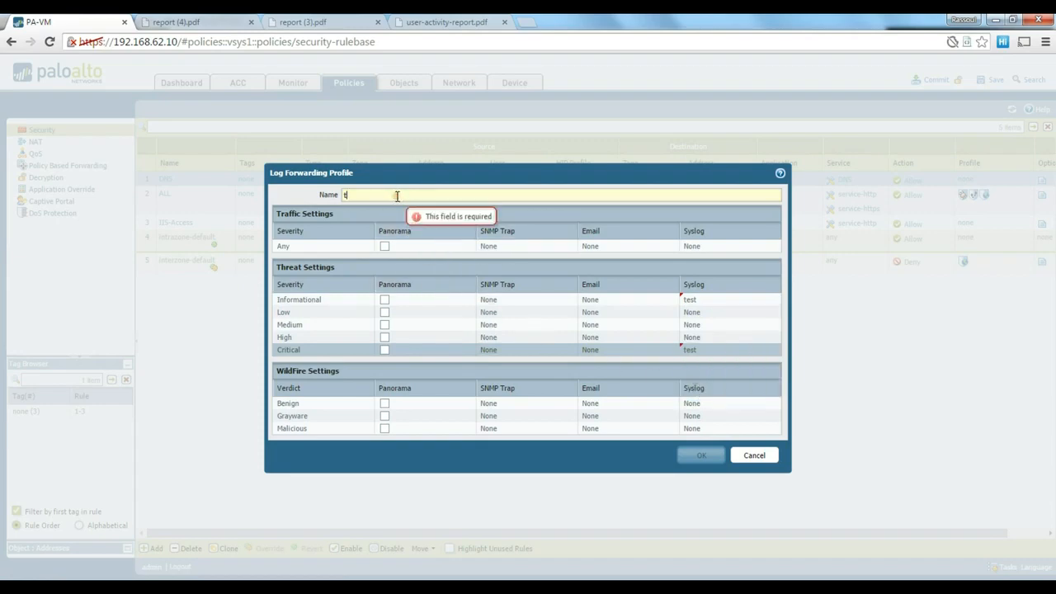
type("testlogprofile")
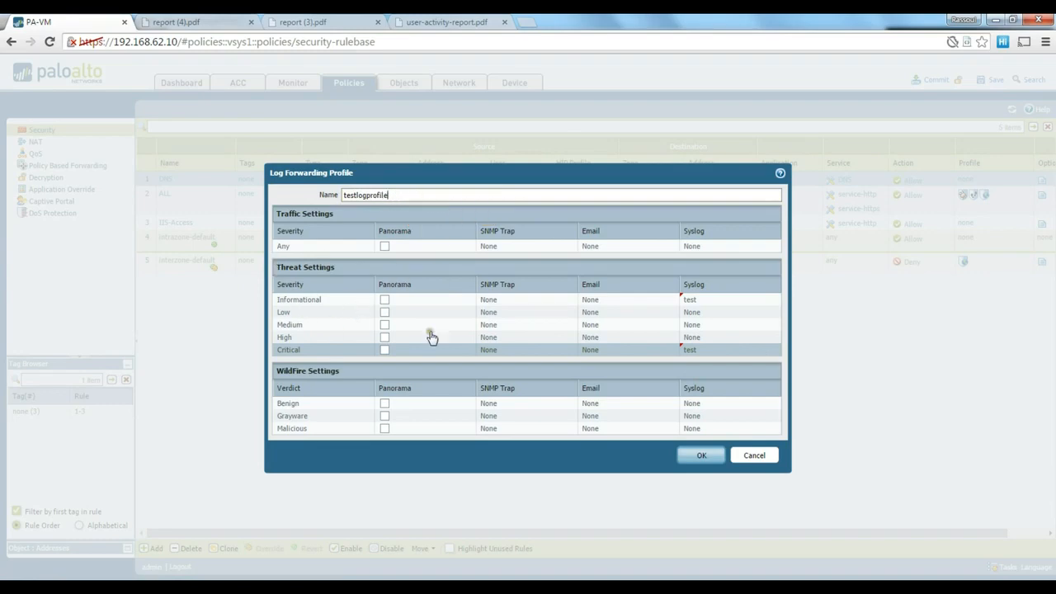
left_click(704, 457)
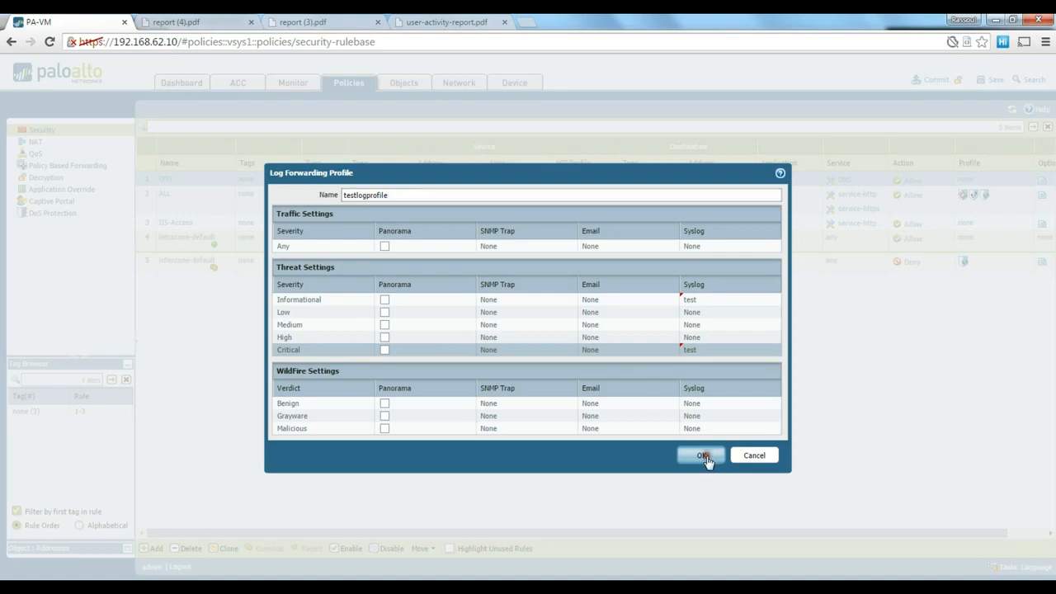
Save the DNS rule with testlogprofile as its log forwarding profile and return to the monitoring reports page
left_click(657, 330)
left_click(670, 331)
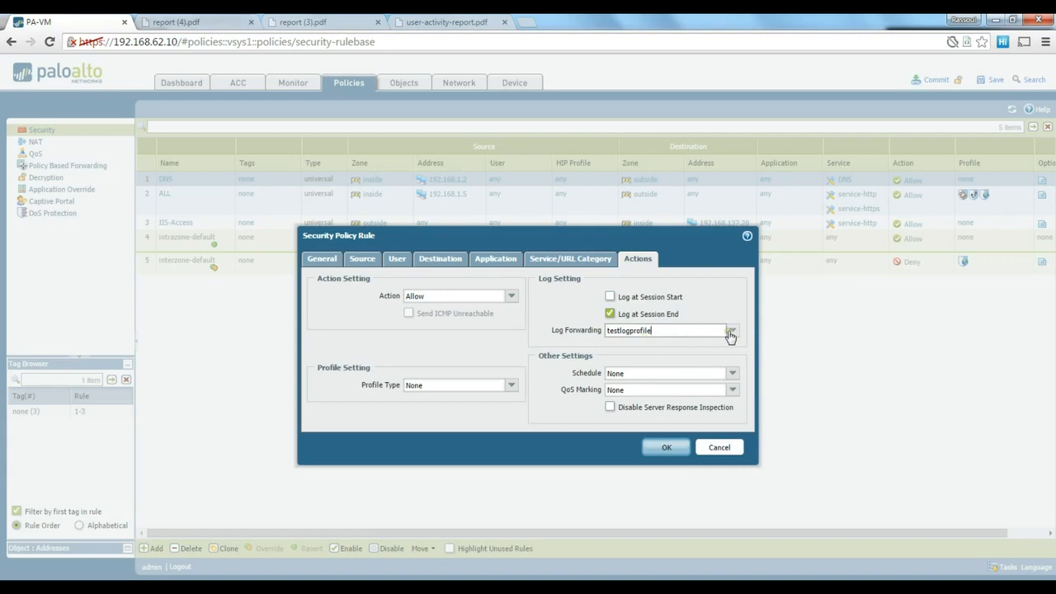
left_click(668, 448)
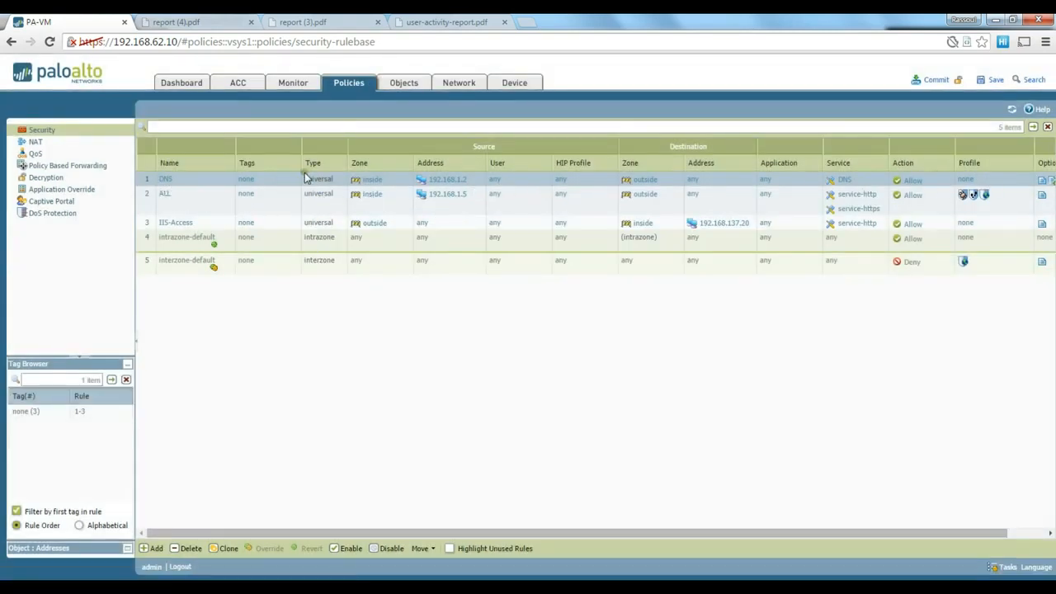
left_click(299, 86)
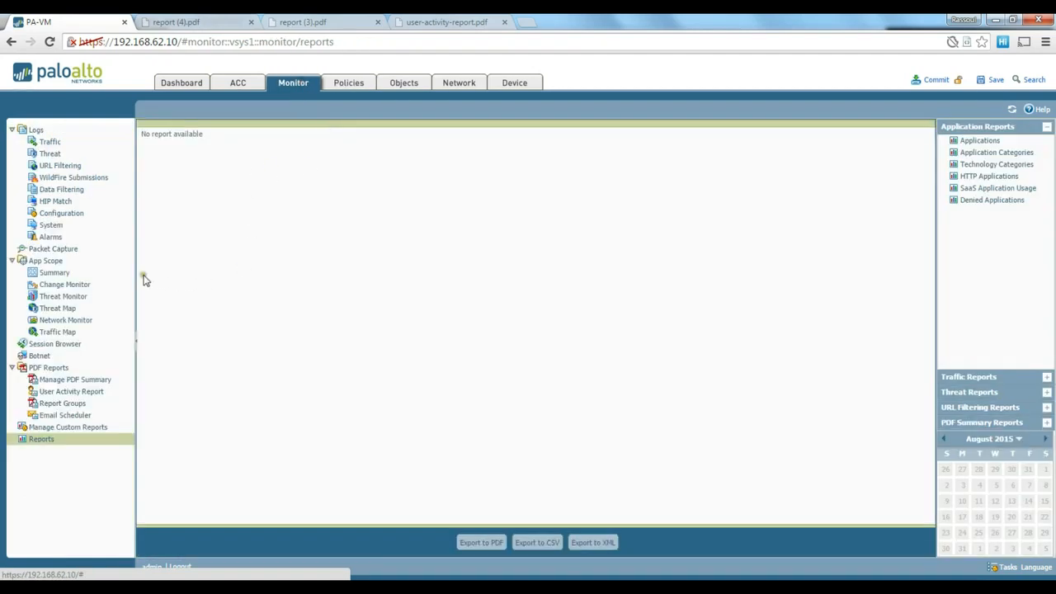